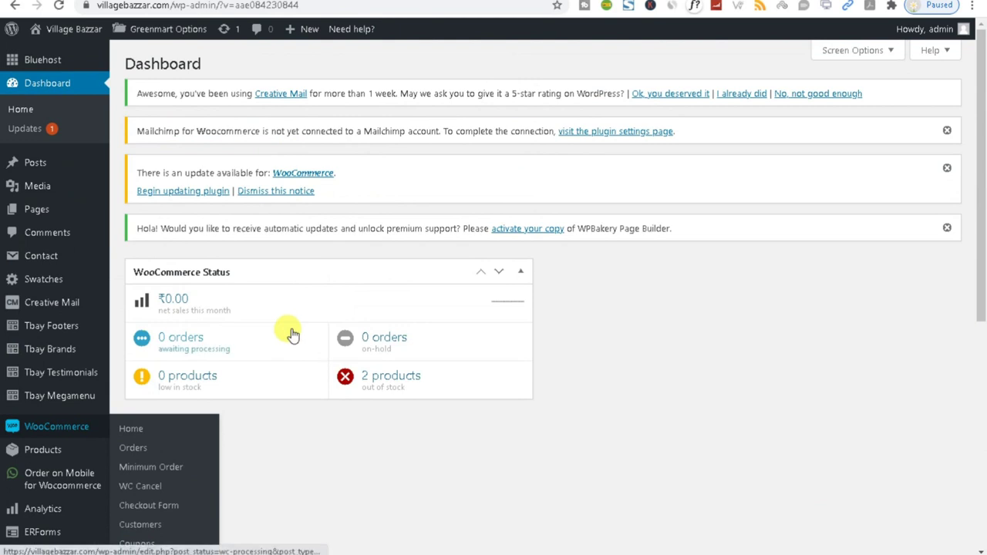
# Step: Open the store's product list in a separate browser tab
pyautogui.scroll(-3, 335, 431)
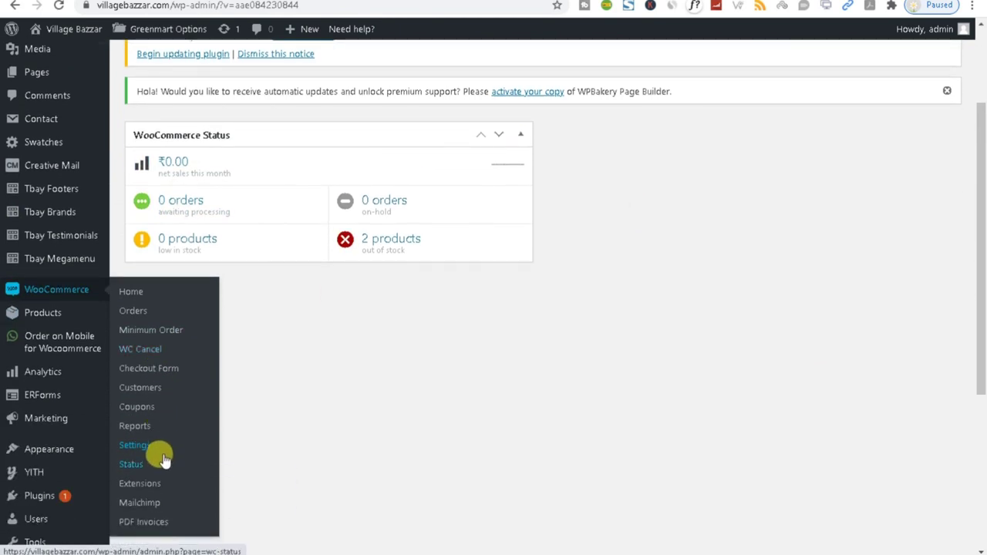
pyautogui.moveTo(23, 316)
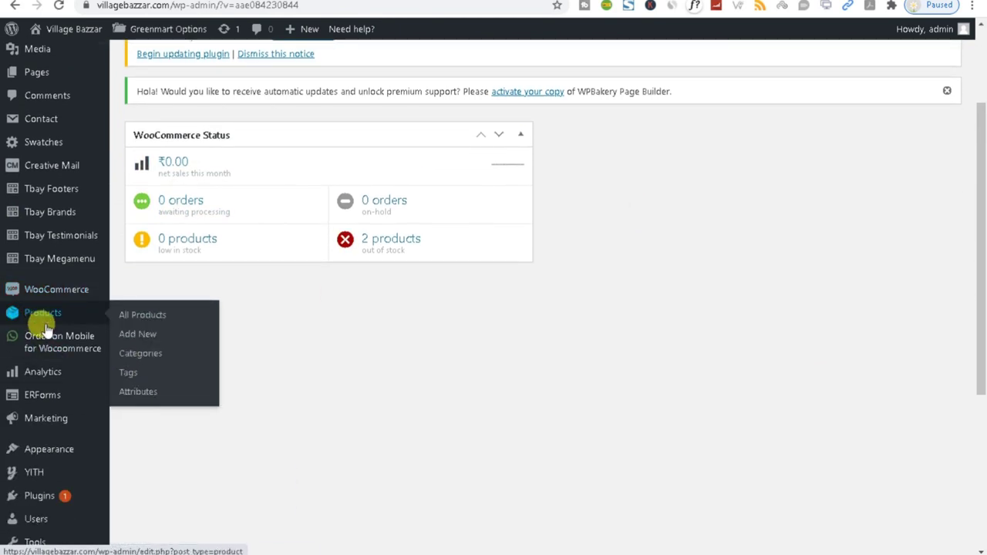
pyautogui.rightClick(45, 320)
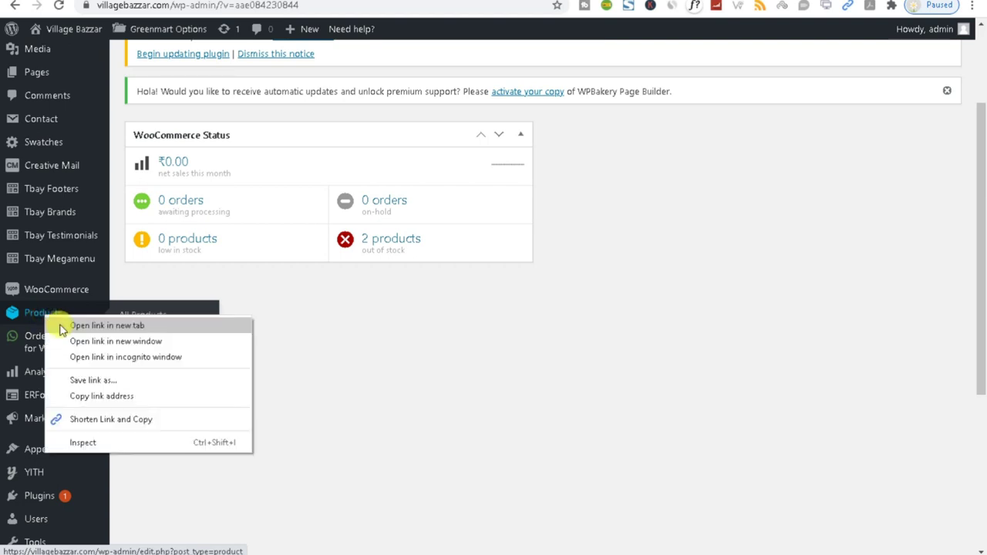
pyautogui.click(61, 327)
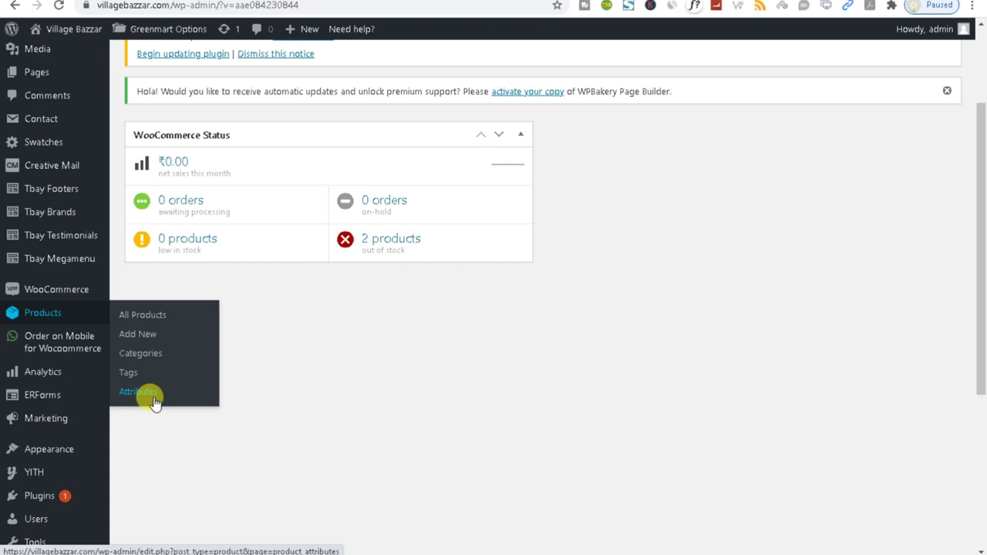
pyautogui.click(42, 313)
# Step: Look through the first page of the product list, from the home services down to the school uniforms
pyautogui.scroll(-6, 429, 363)
pyautogui.scroll(4, 331, 393)
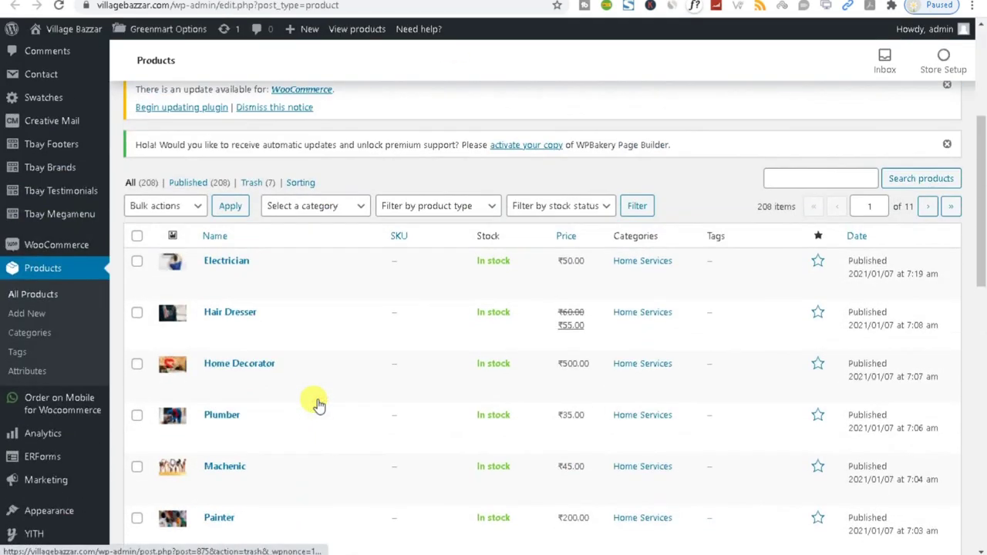
pyautogui.scroll(4, 316, 401)
pyautogui.scroll(-5, 316, 379)
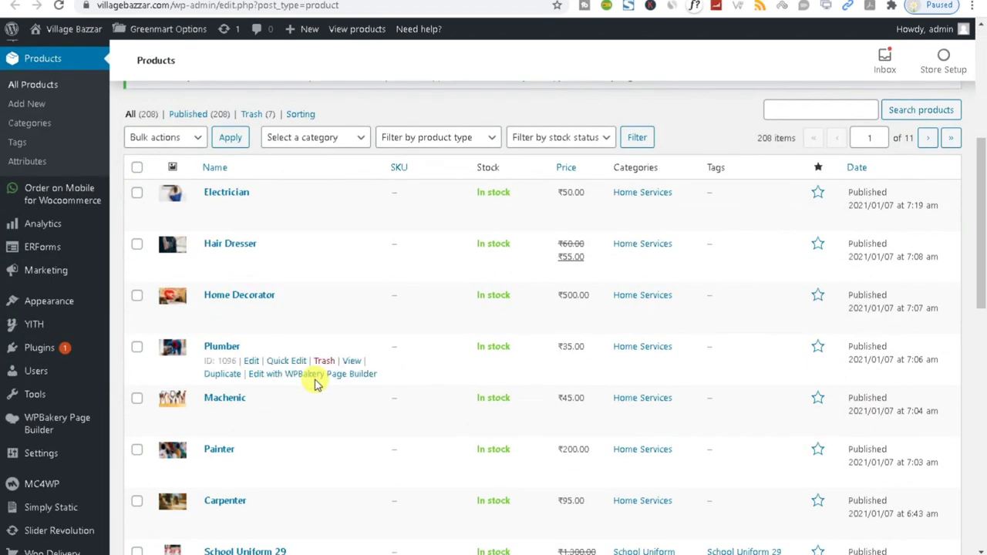
pyautogui.scroll(4, 316, 379)
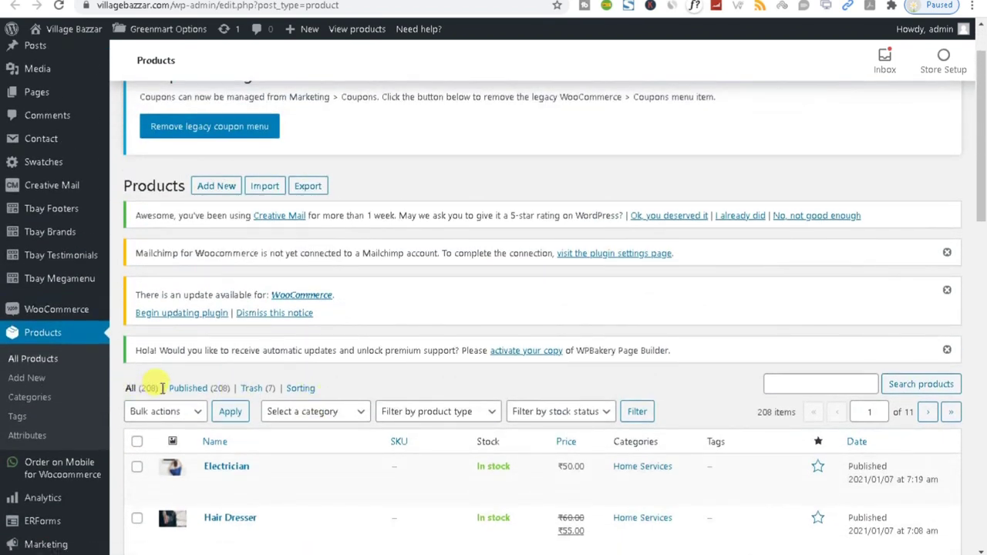
pyautogui.scroll(-10, 501, 456)
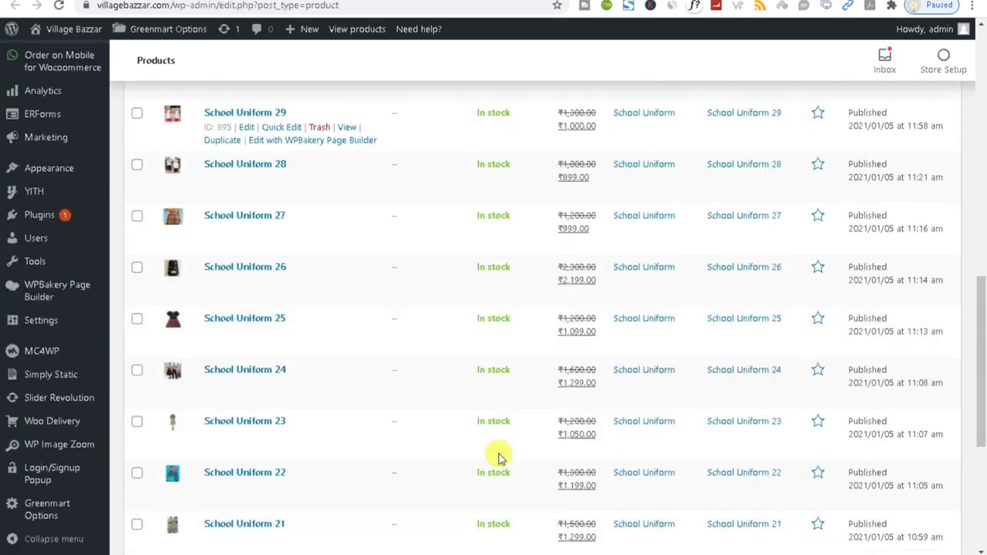
pyautogui.scroll(-3, 500, 456)
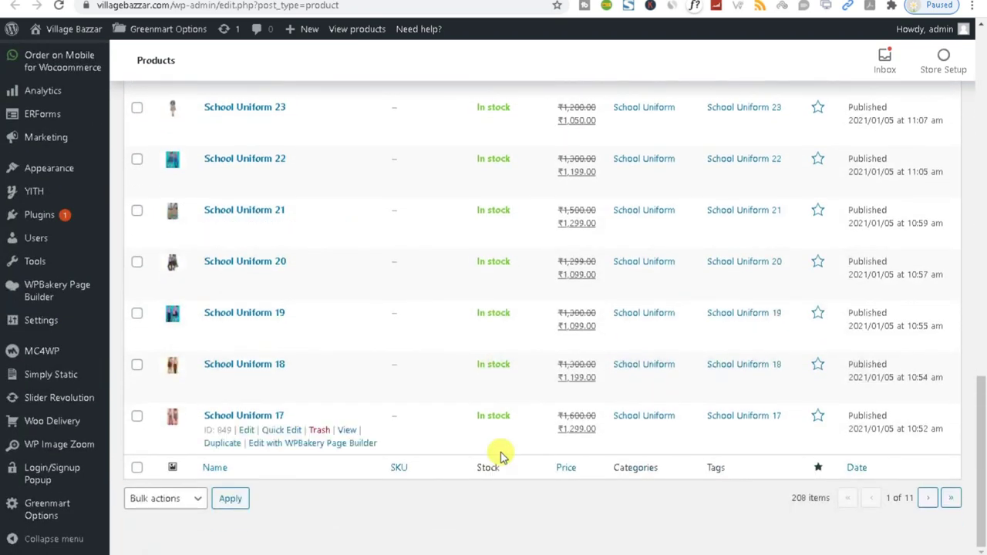
pyautogui.scroll(4, 500, 456)
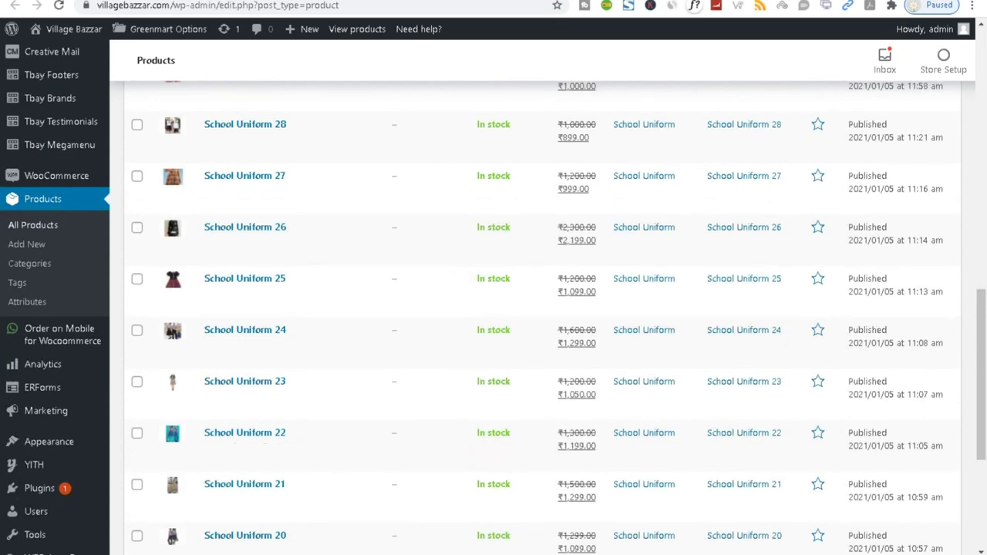
# Step: View the Home Services entries in the storefront's navigation and return to the product list
pyautogui.hotkey('ctrl', 'Tab')
pyautogui.moveTo(505, 132)
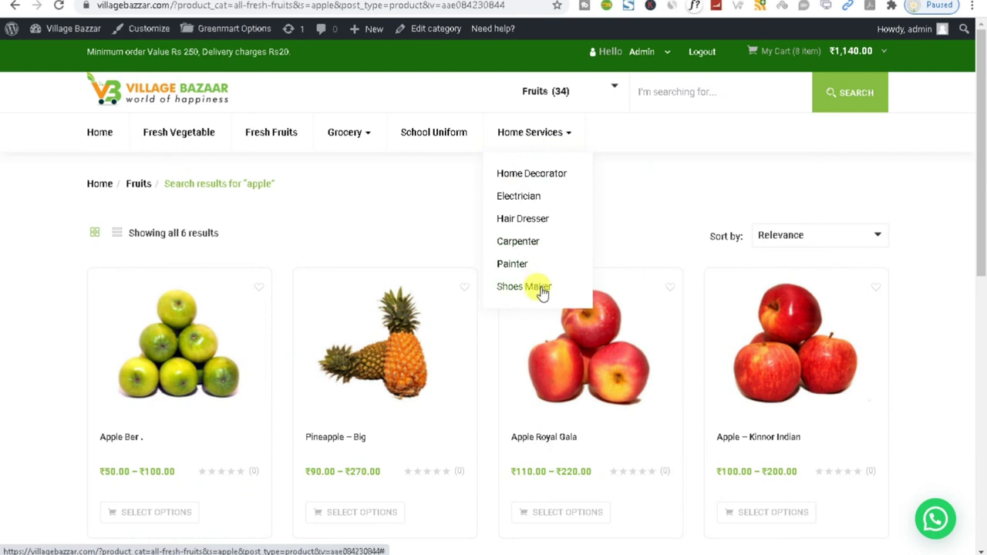
pyautogui.hotkey('ctrl', 'Tab')
# Step: Open the form for adding a new product in a separate browser tab
pyautogui.scroll(10, 288, 223)
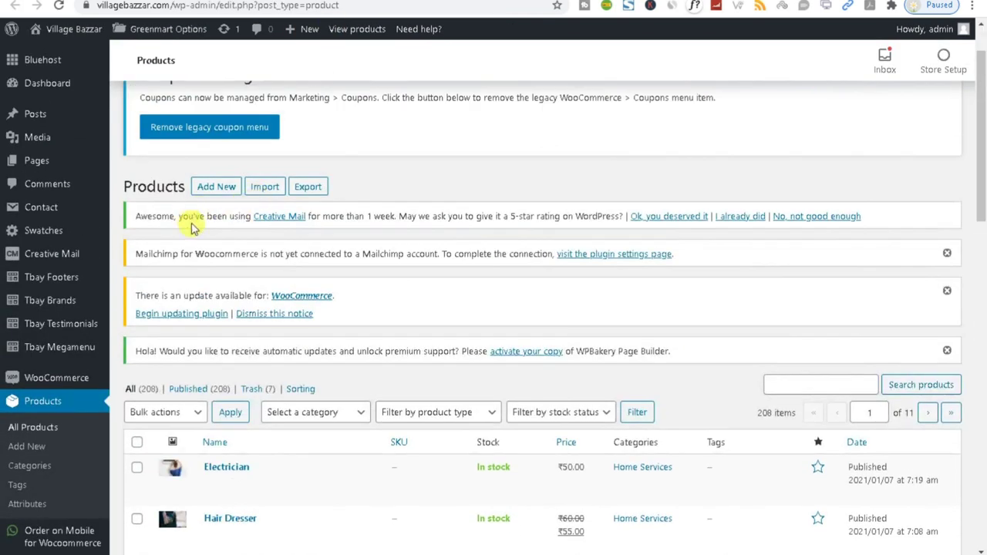
pyautogui.rightClick(205, 187)
pyautogui.click(232, 193)
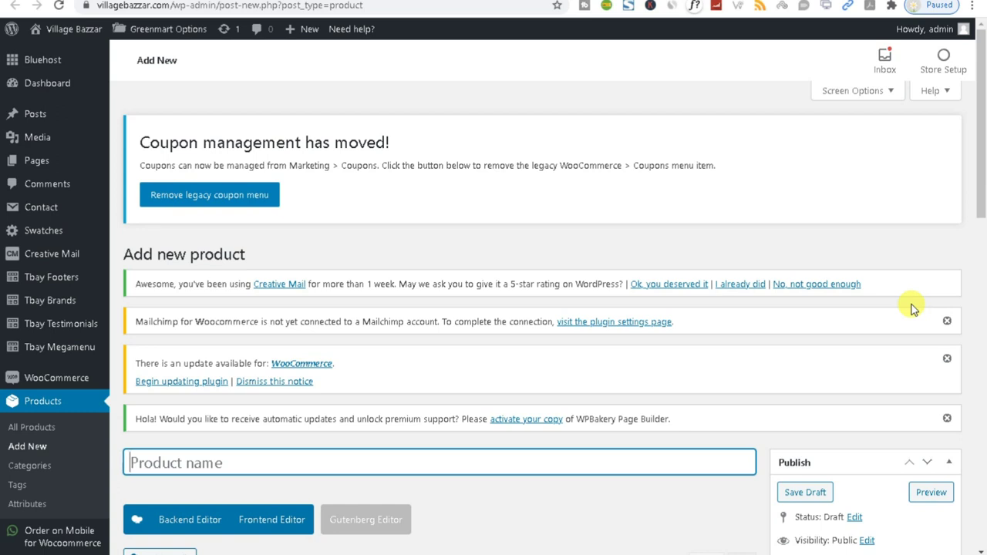
# Step: Examine the product name, main description and short description fields of the blank product form
pyautogui.scroll(-3, 789, 311)
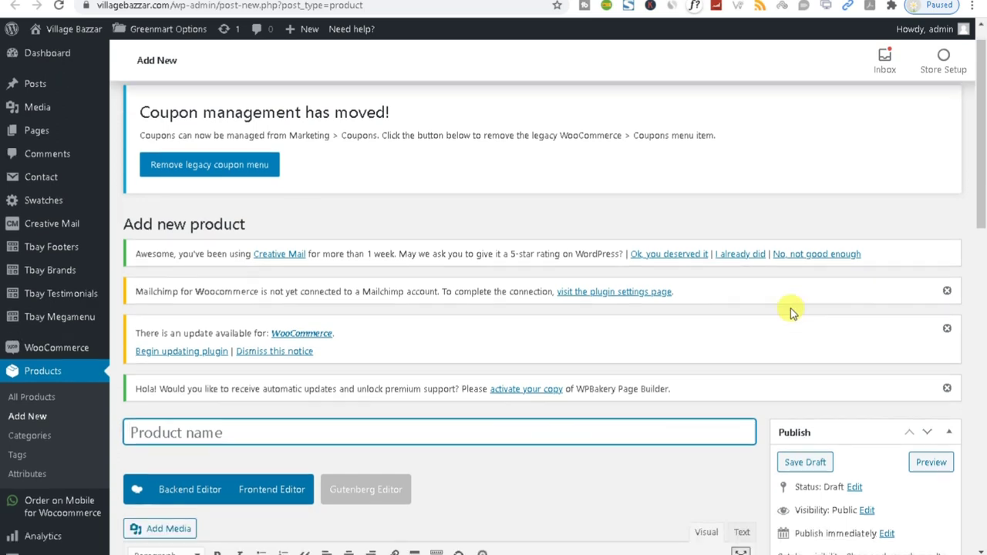
pyautogui.click(217, 397)
pyautogui.click(192, 255)
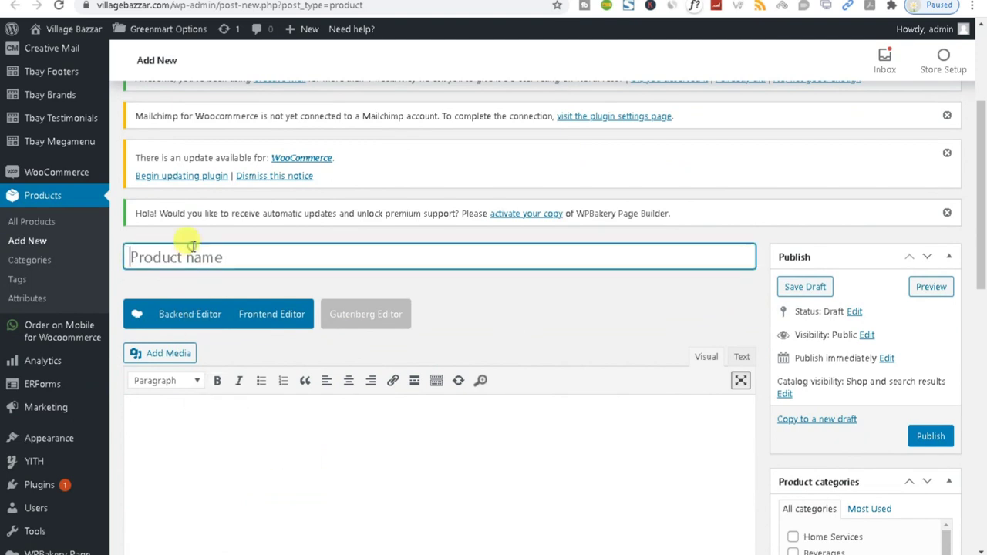
pyautogui.scroll(-3, 190, 198)
pyautogui.scroll(1, 203, 159)
pyautogui.click(176, 318)
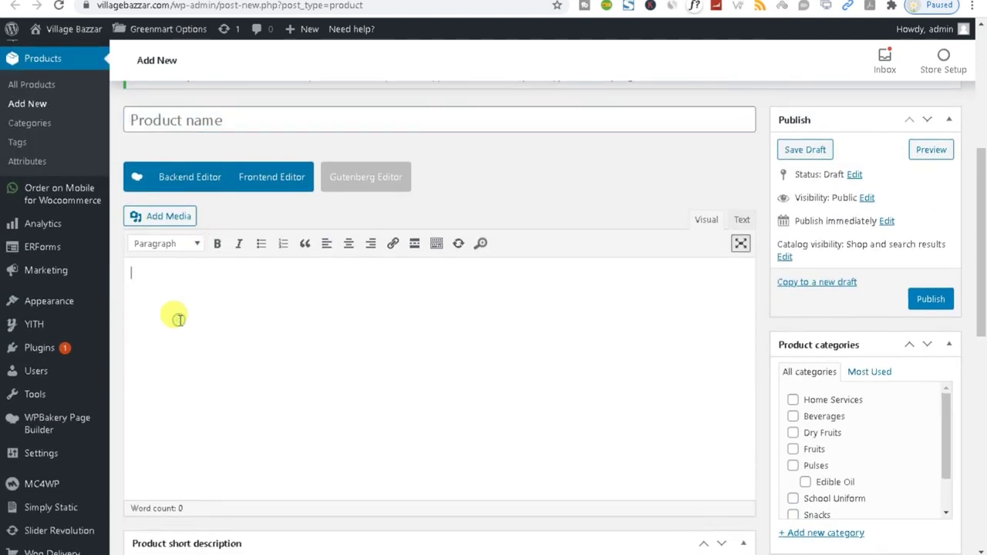
pyautogui.scroll(-5, 190, 319)
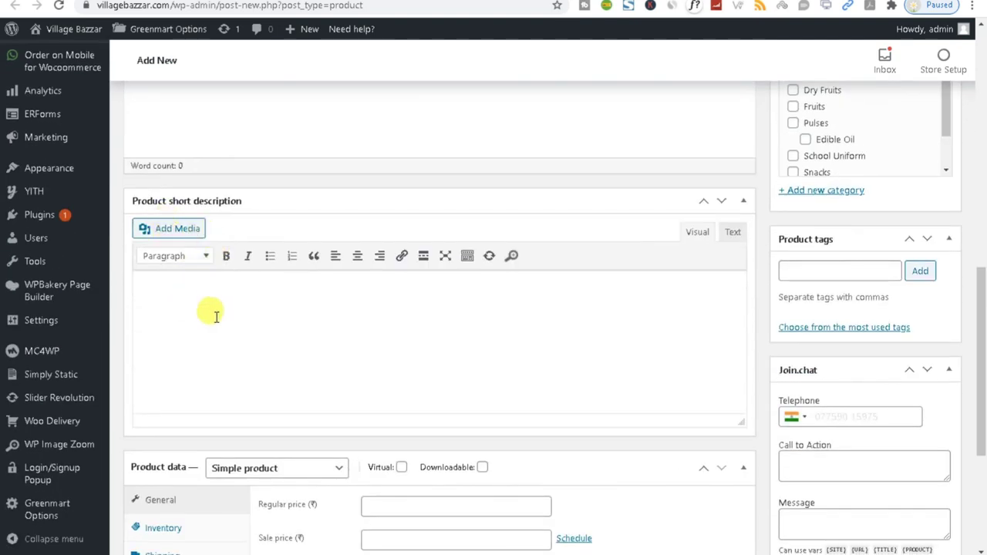
# Step: Move the Product short description box below the Product data box
pyautogui.scroll(2, 447, 258)
pyautogui.scroll(-3, 469, 269)
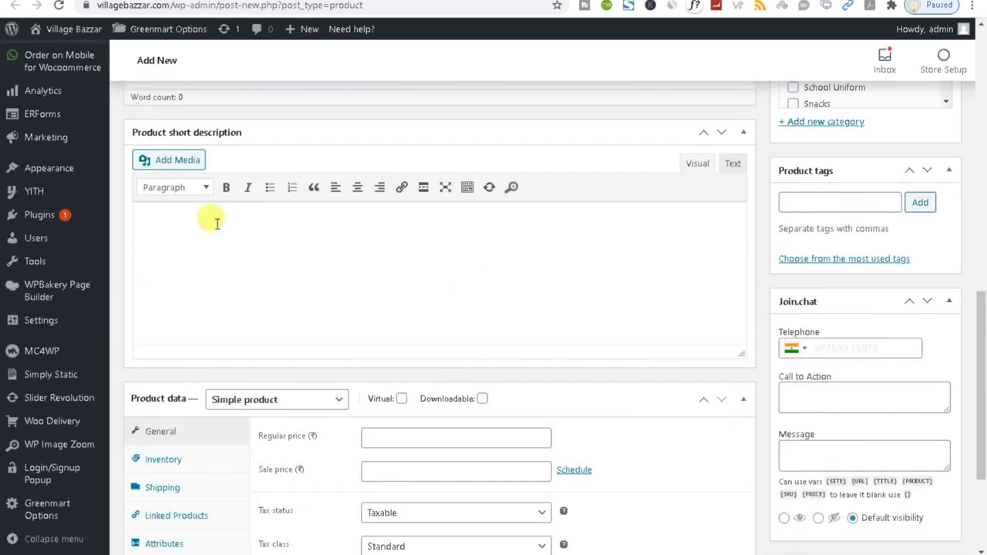
pyautogui.moveTo(141, 133); pyautogui.dragTo(150, 487)
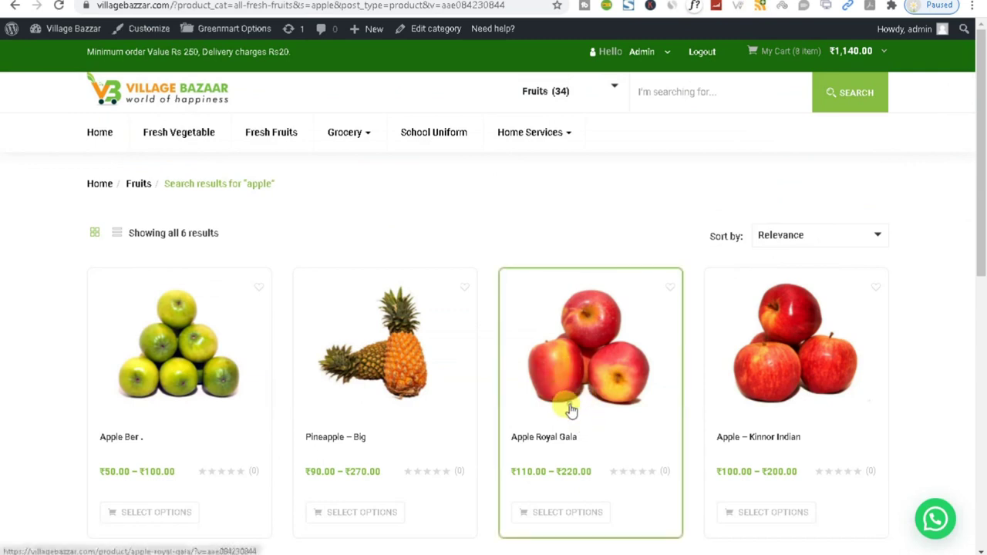
# Step: Open the Apple Royal Gala product on the storefront and examine its short and full descriptions
pyautogui.click(570, 410)
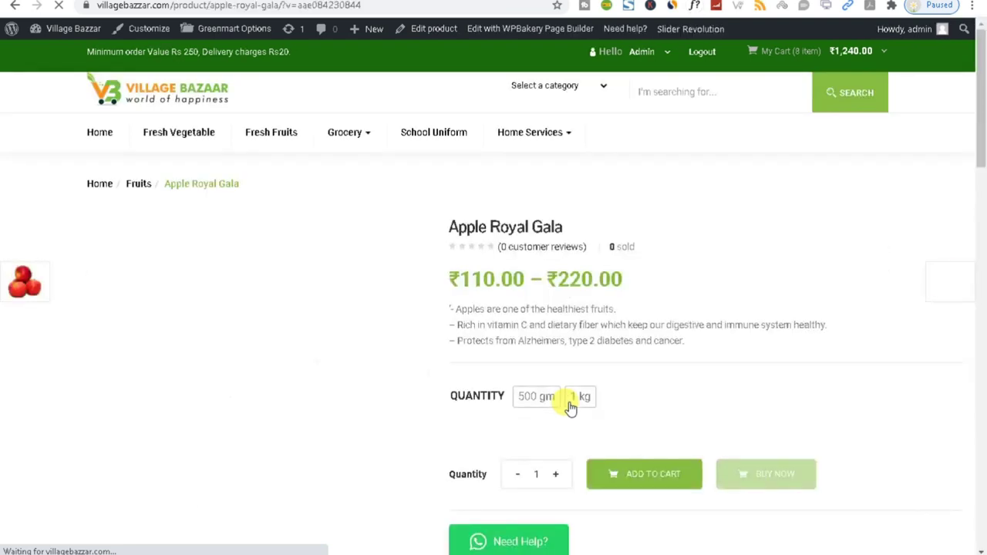
pyautogui.moveTo(688, 344); pyautogui.dragTo(452, 308)
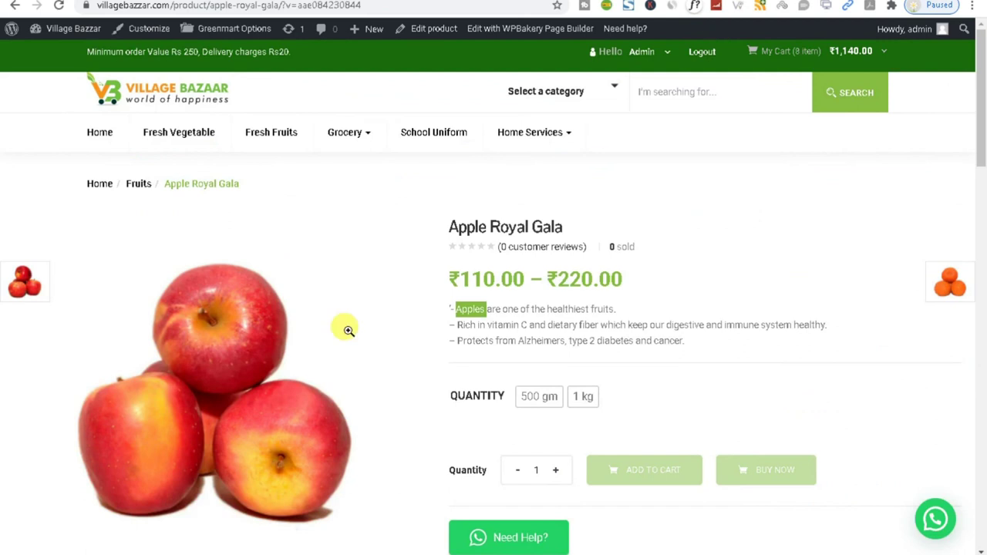
pyautogui.scroll(-5, 348, 330)
pyautogui.moveTo(67, 331); pyautogui.dragTo(278, 353)
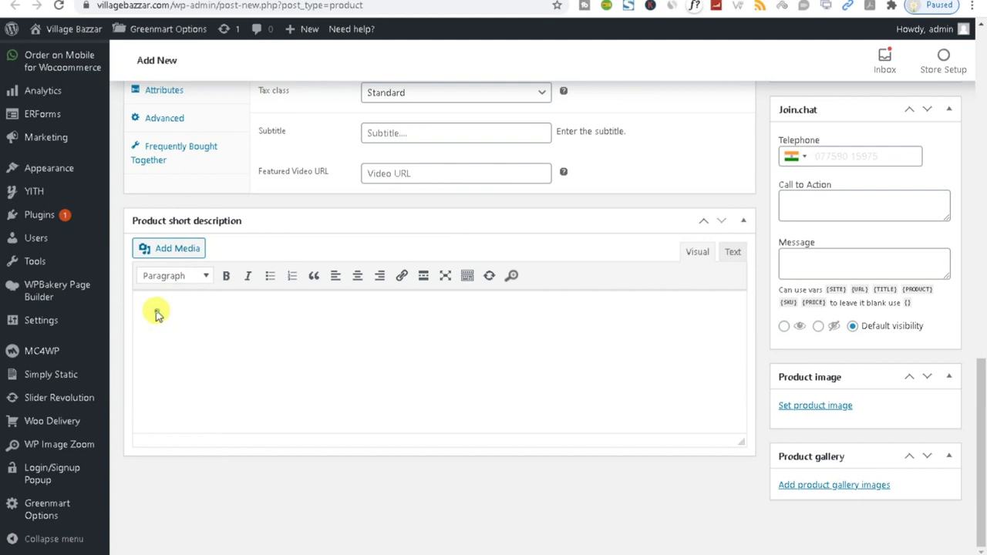
# Step: Return to the new product form and choose Simple product as the product type
pyautogui.scroll(7, 220, 283)
pyautogui.click(174, 243)
pyautogui.scroll(-5, 247, 270)
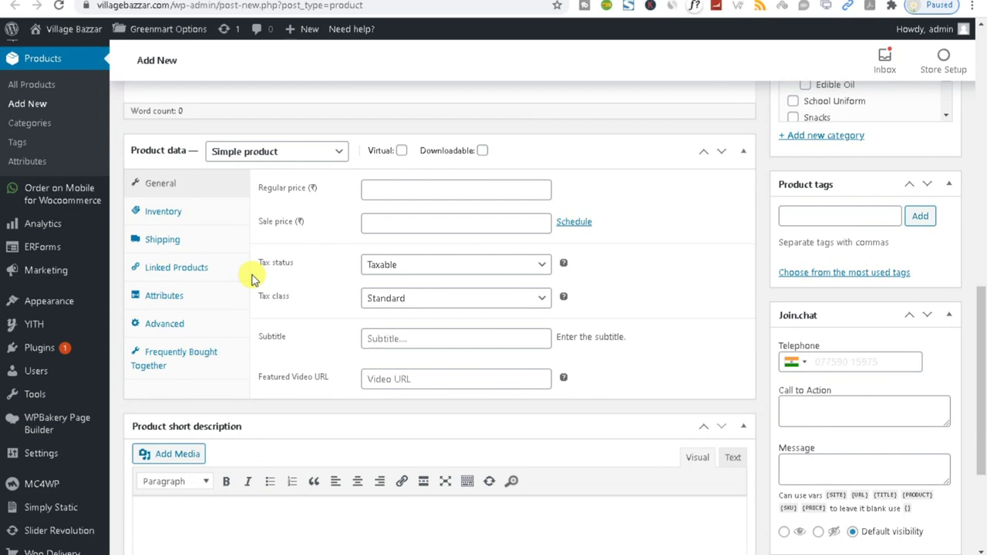
pyautogui.click(297, 157)
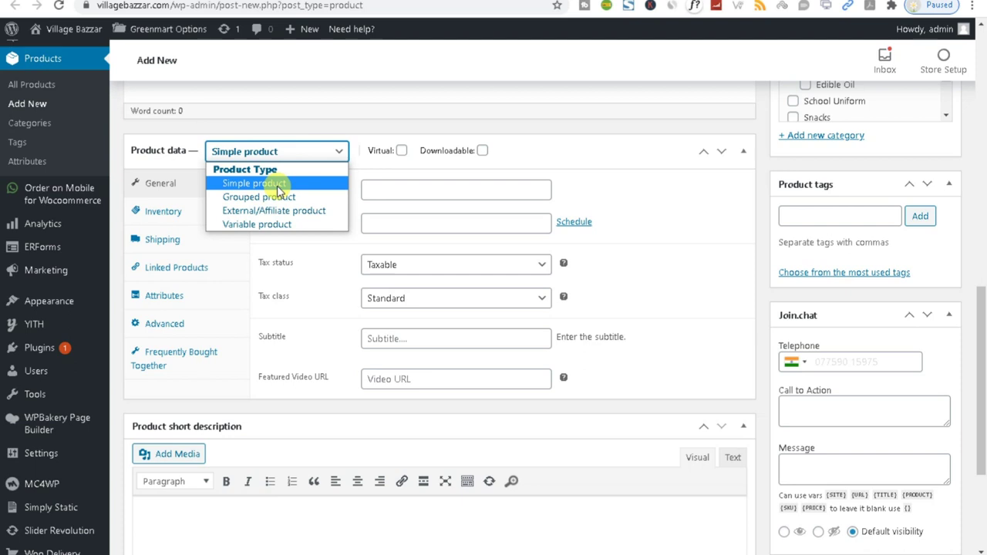
pyautogui.click(278, 187)
# Step: Set the product's regular price to 800 and its sale price to 700
pyautogui.click(403, 192)
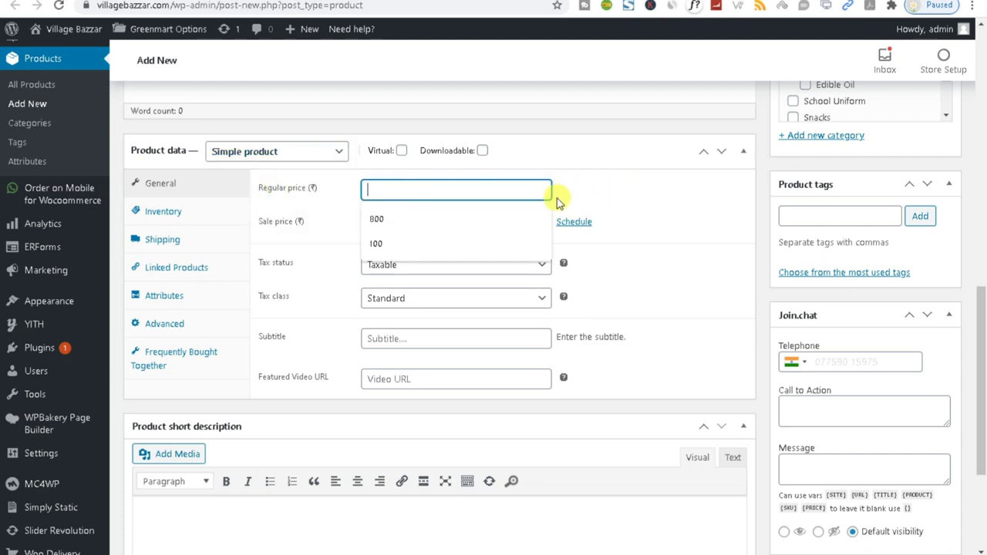
pyautogui.click(389, 219)
pyautogui.click(389, 221)
pyautogui.write('700')
pyautogui.click(687, 279)
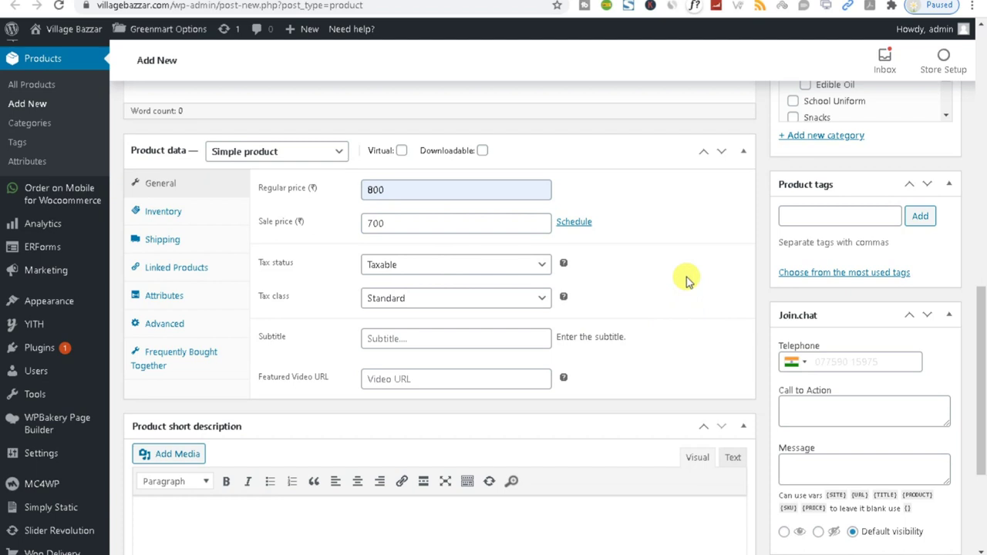
# Step: Schedule the sale price to run from 2021-01-14 to 2021-01-31
pyautogui.click(573, 221)
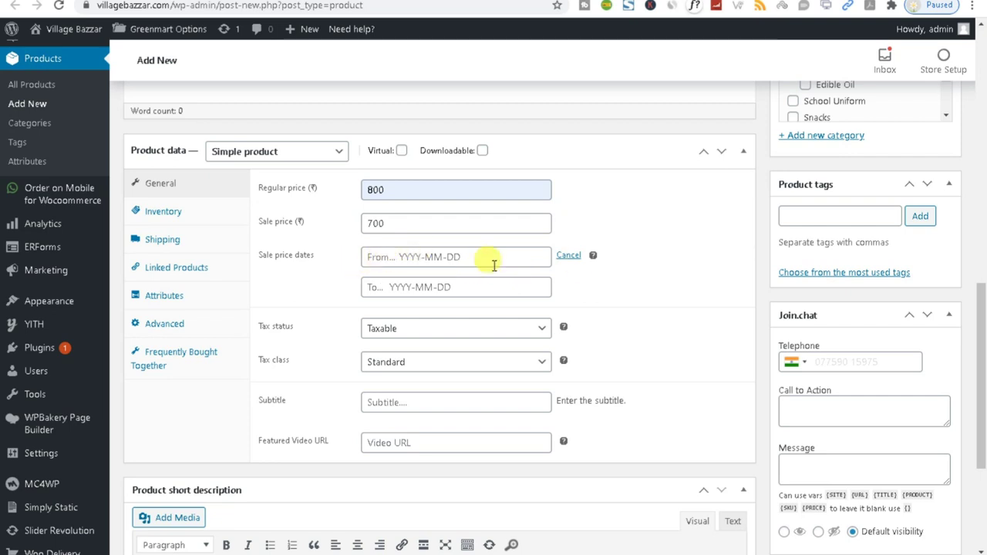
pyautogui.click(568, 255)
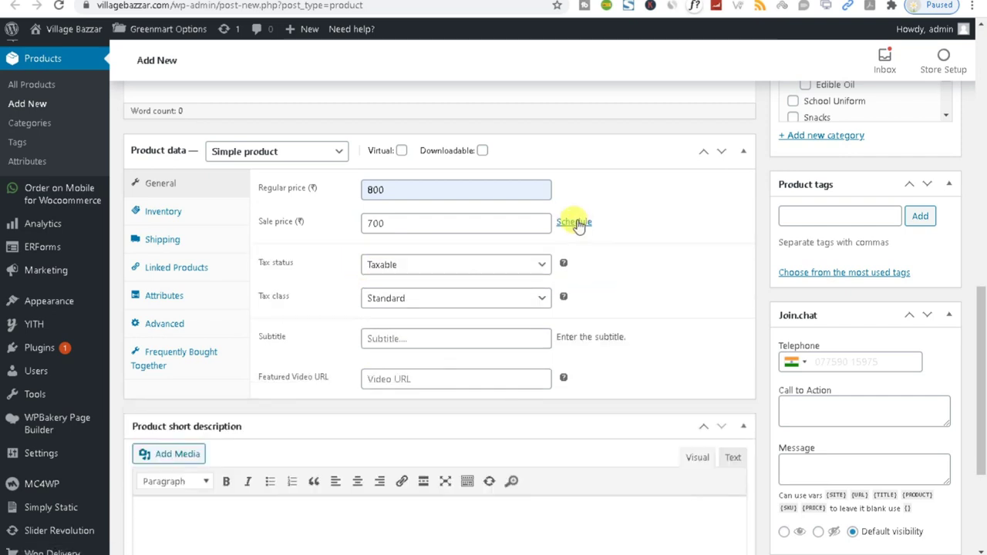
pyautogui.click(575, 221)
pyautogui.click(377, 256)
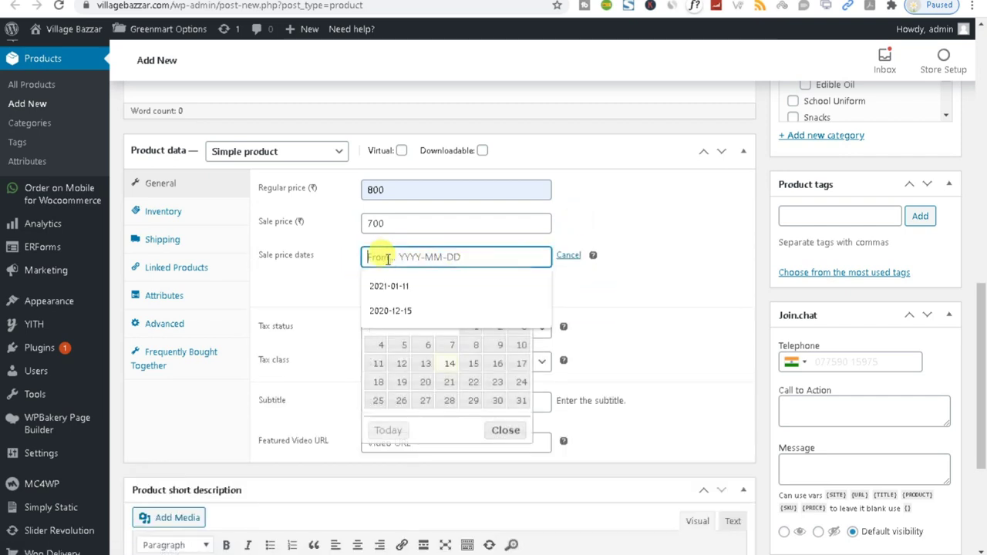
pyautogui.click(450, 363)
pyautogui.click(448, 286)
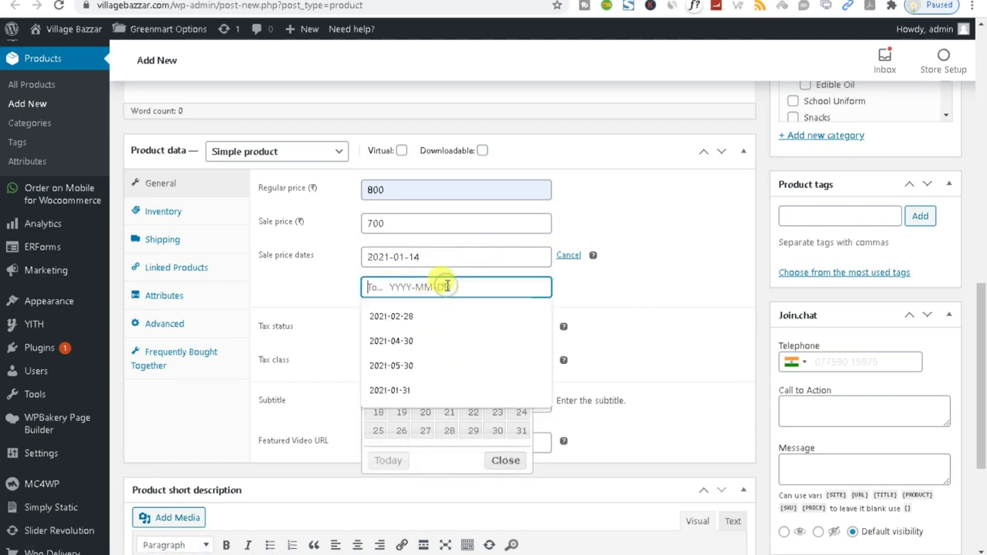
pyautogui.click(521, 431)
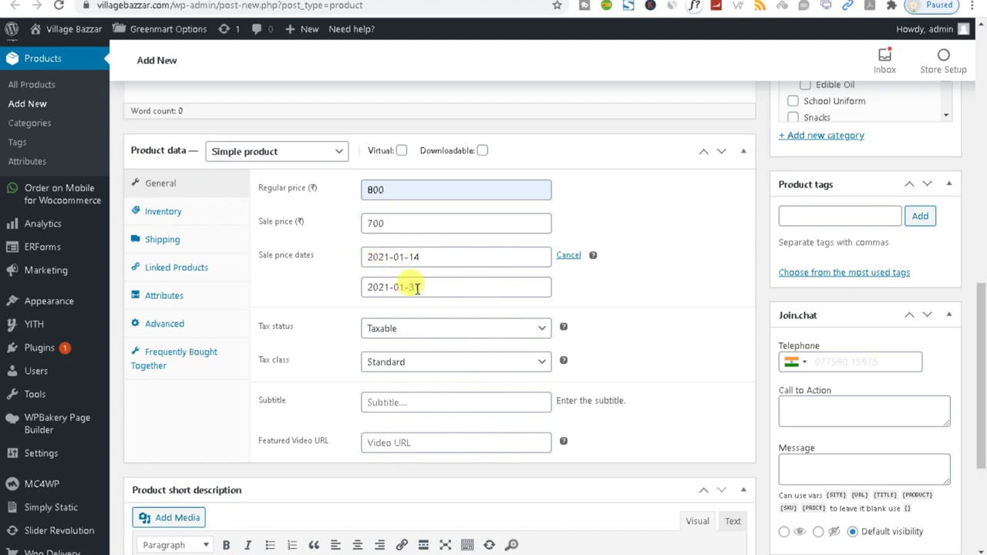
# Step: Name the product "test" and return to its product data
pyautogui.scroll(10, 352, 279)
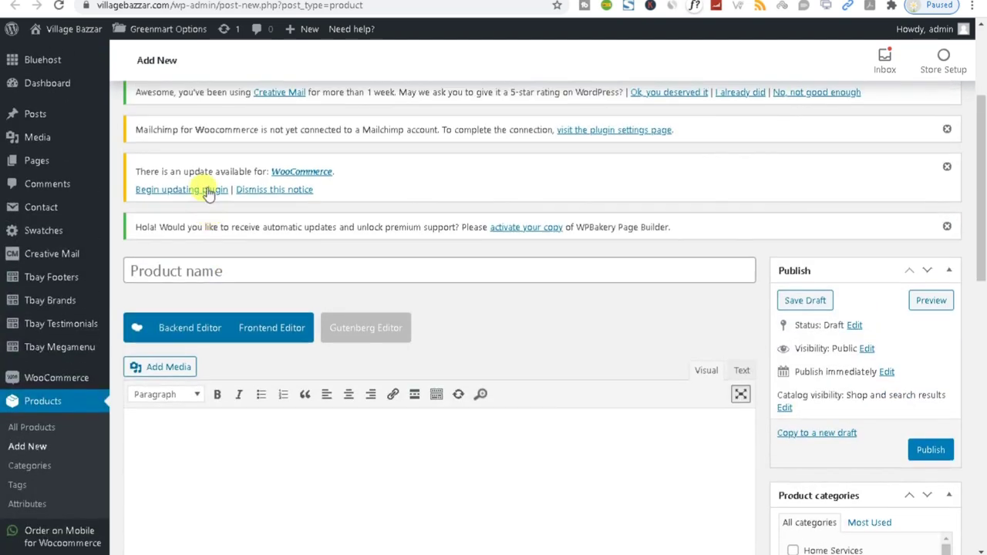
pyautogui.click(200, 269)
pyautogui.write('test')
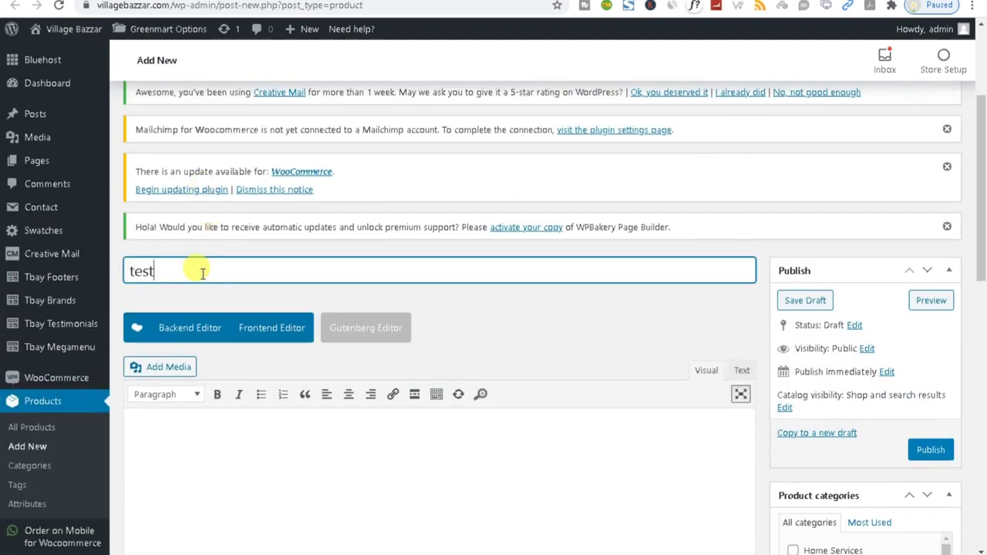
pyautogui.scroll(-5, 452, 370)
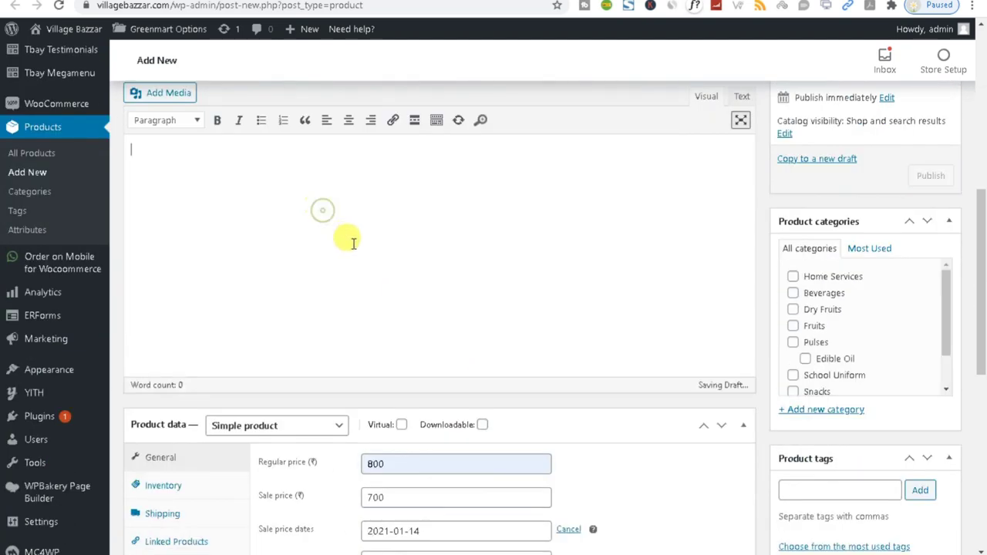
pyautogui.scroll(1, 308, 264)
pyautogui.scroll(-4, 440, 383)
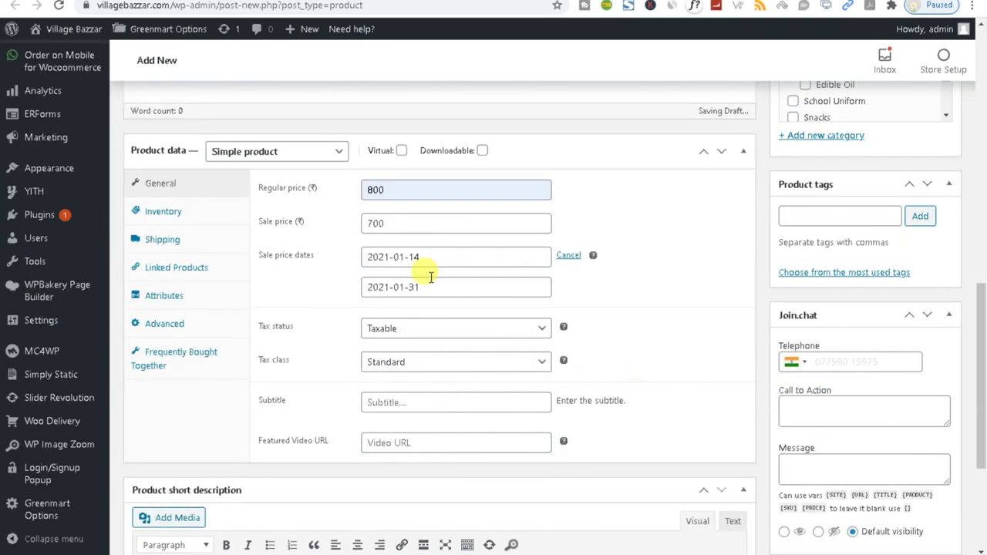
# Step: Open the product's inventory settings and set the SKU to test-002
pyautogui.click(163, 212)
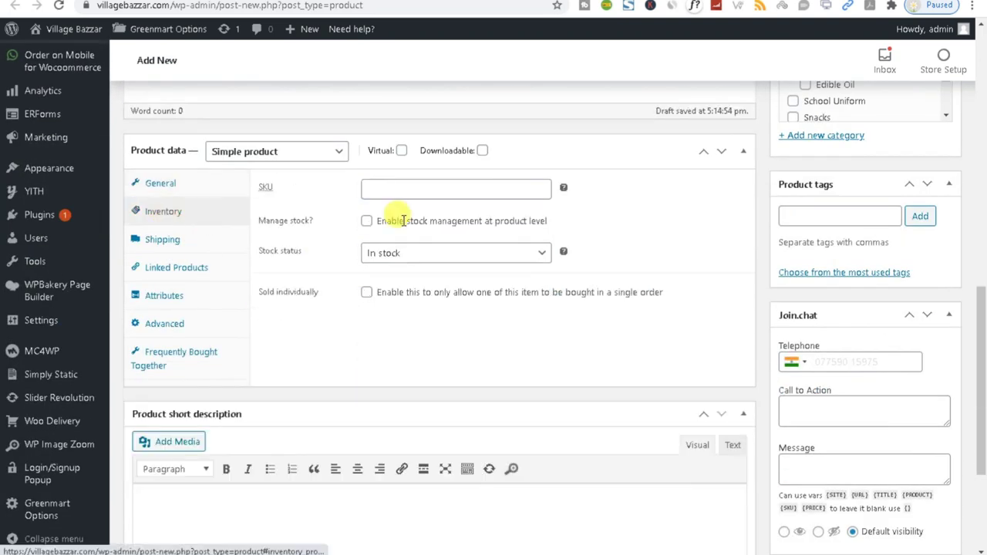
pyautogui.click(373, 186)
pyautogui.click(378, 217)
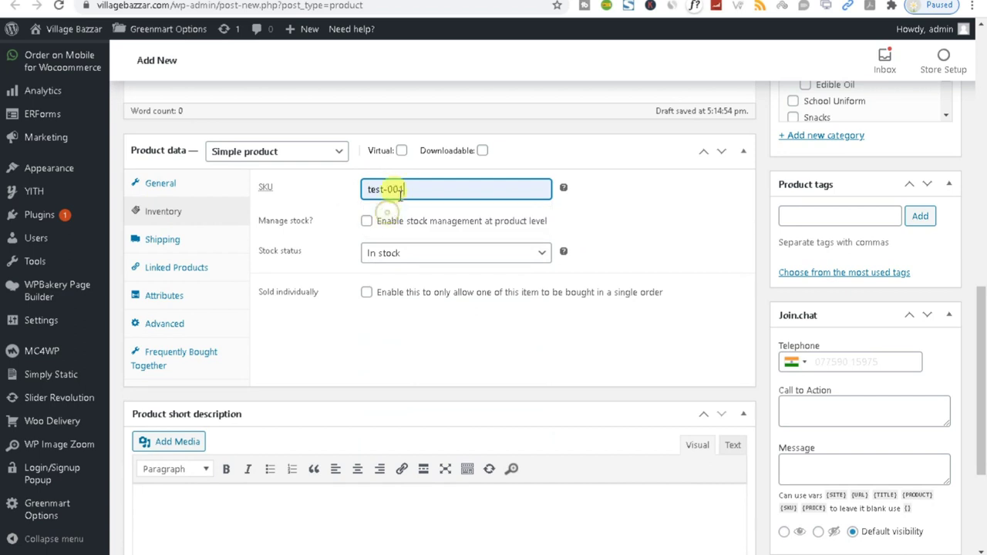
pyautogui.press('BackSpace')
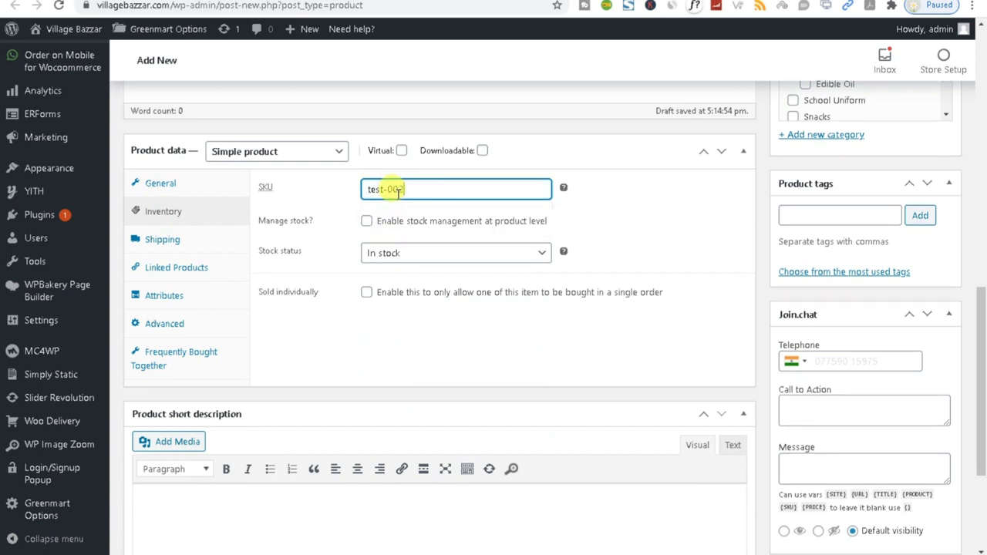
pyautogui.write('2')
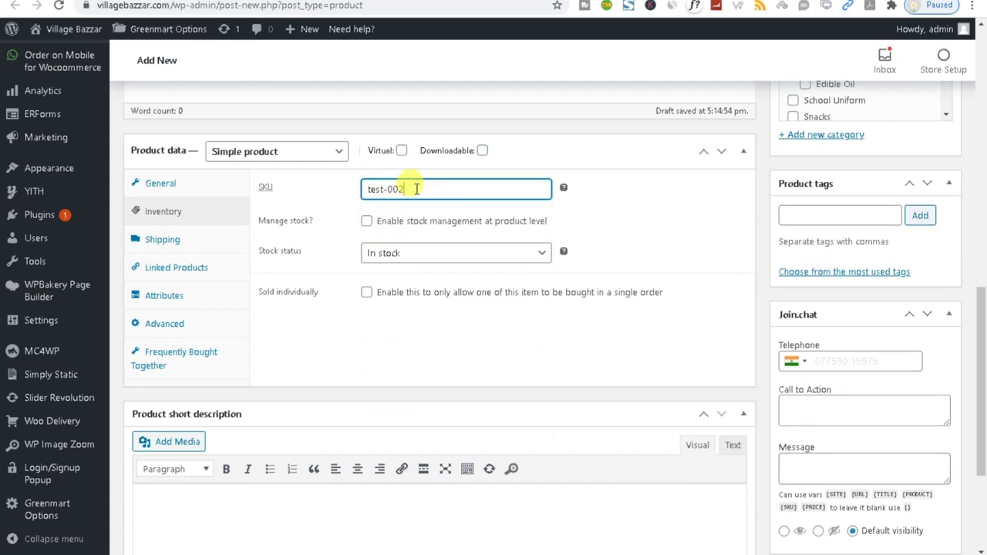
# Step: Enable stock management at product level with a stock quantity of 12 and a low stock threshold of 2
pyautogui.click(367, 221)
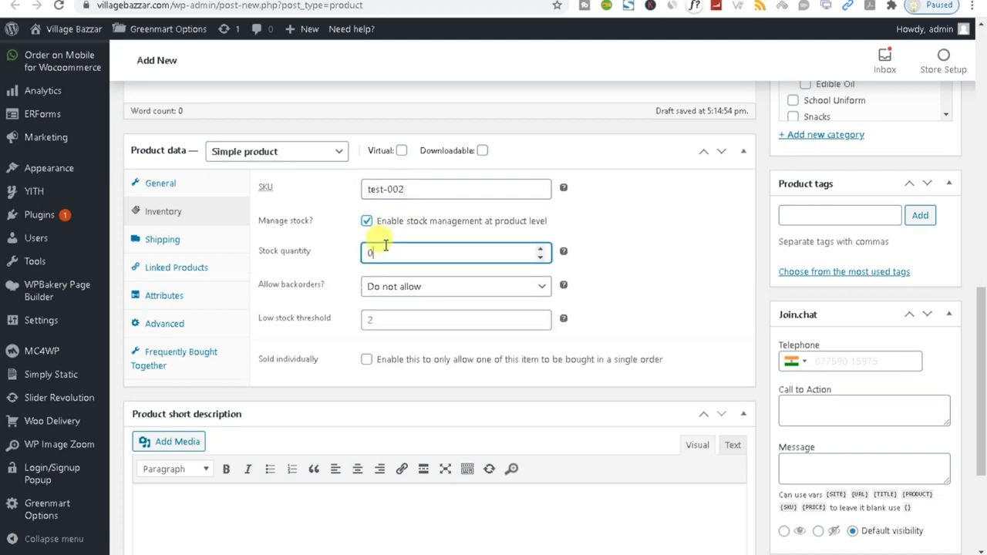
pyautogui.press('Tab')
pyautogui.write('12')
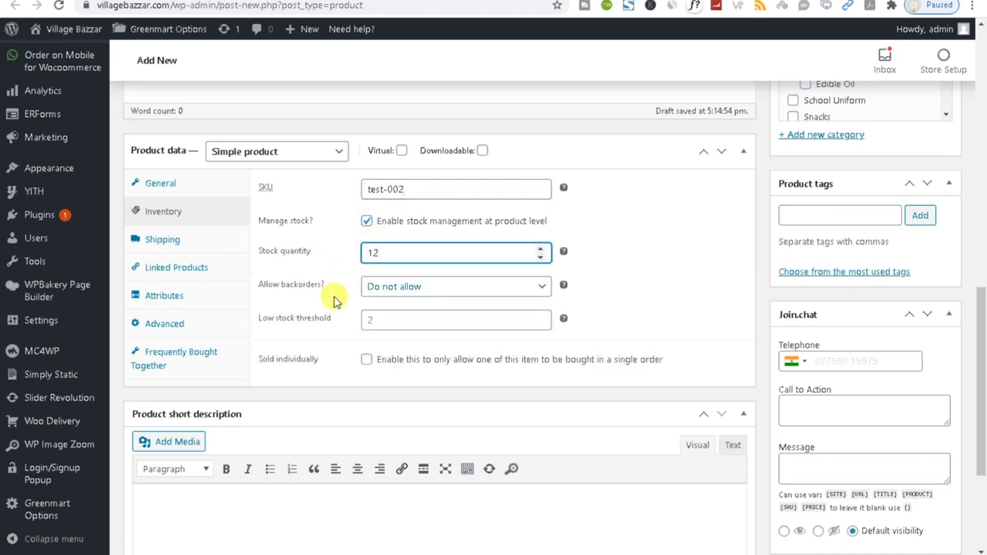
pyautogui.click(379, 319)
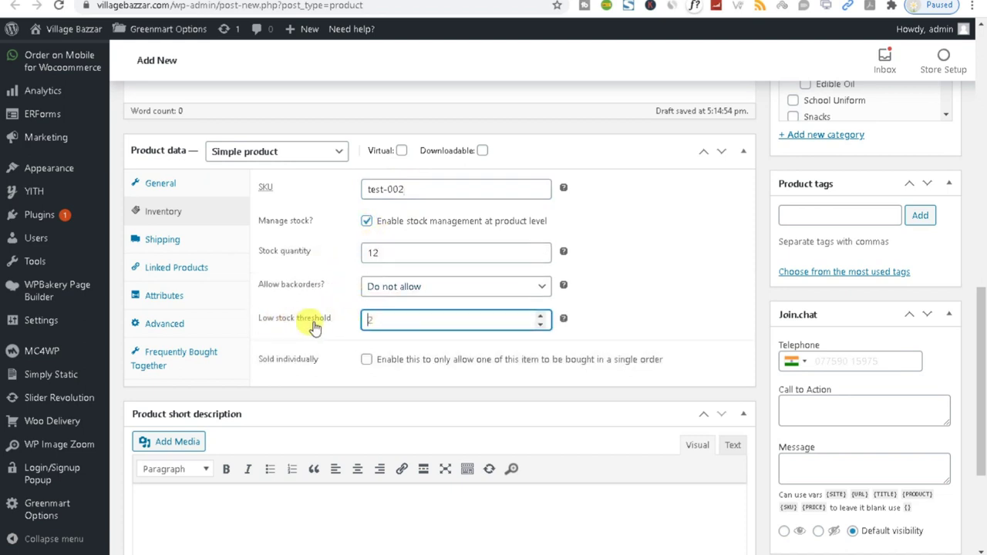
pyautogui.write('2')
pyautogui.doubleClick(371, 321)
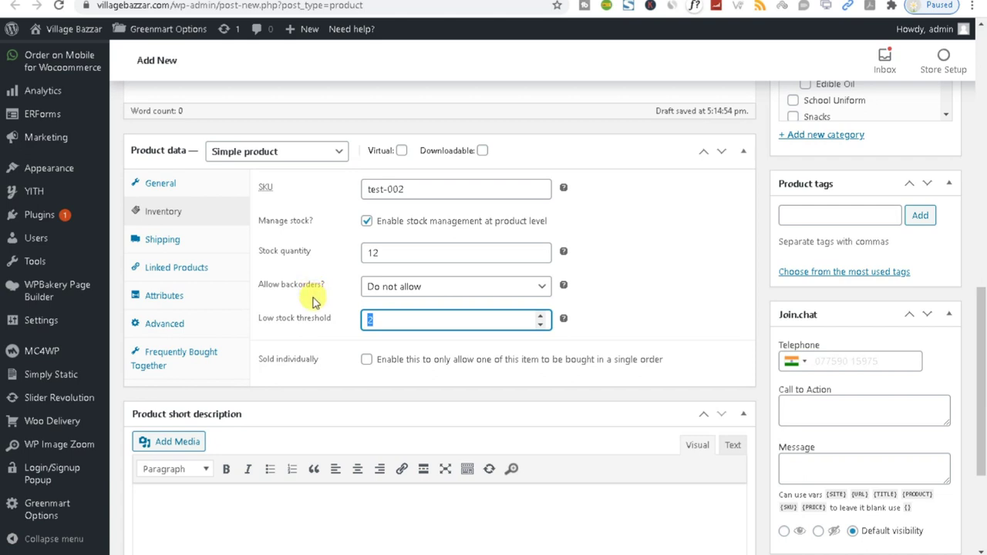
# Step: Turn product-level stock management off and on again to compare the available stock fields
pyautogui.click(366, 224)
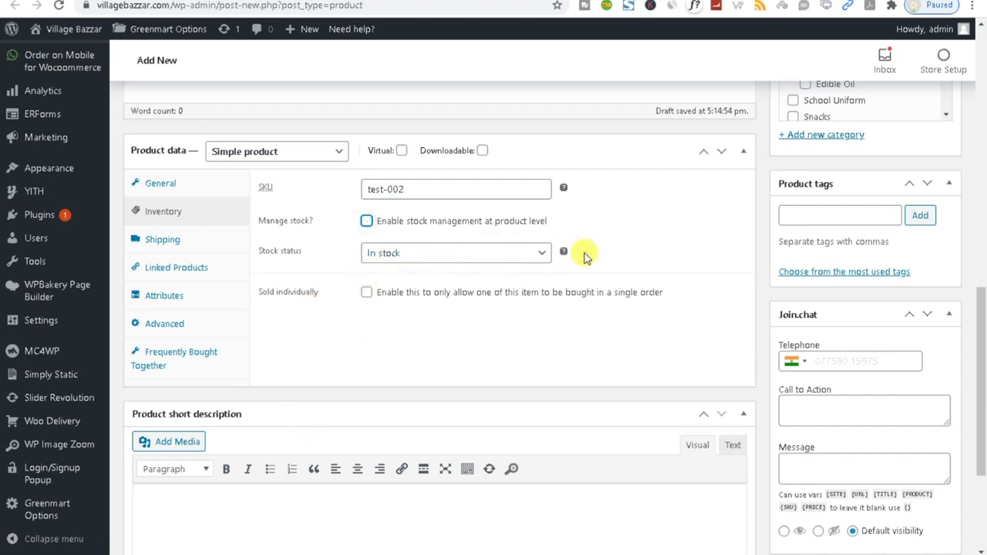
pyautogui.click(366, 222)
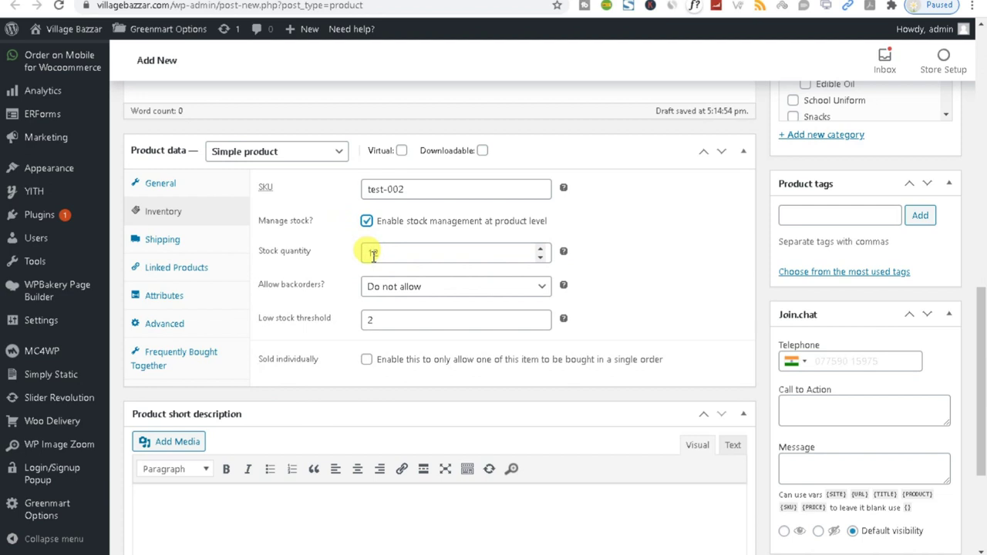
pyautogui.click(377, 252)
pyautogui.moveTo(377, 253); pyautogui.dragTo(282, 245)
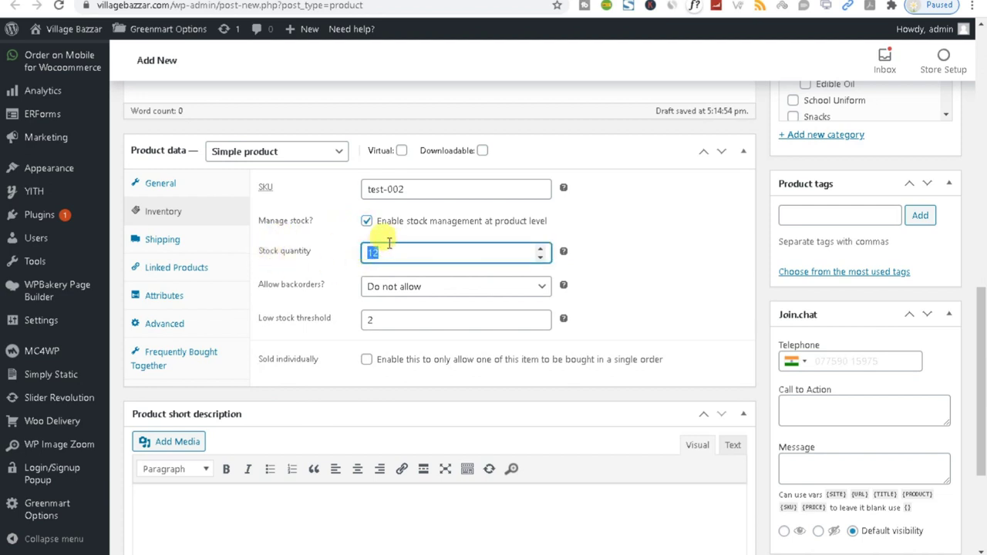
# Step: Set backorders to "Allow, but notify customer" and return the setting to "Do not allow"
pyautogui.click(423, 288)
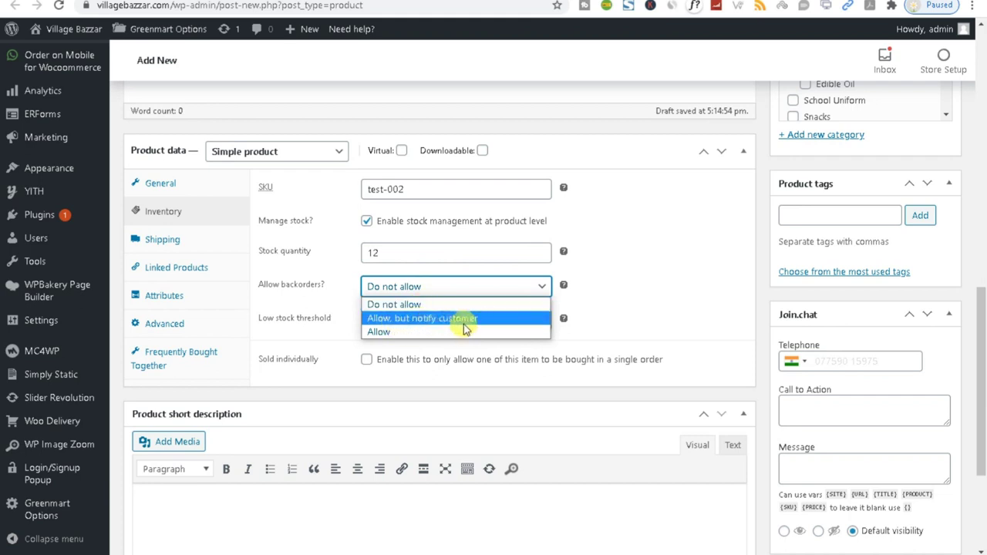
pyautogui.click(467, 319)
pyautogui.click(417, 289)
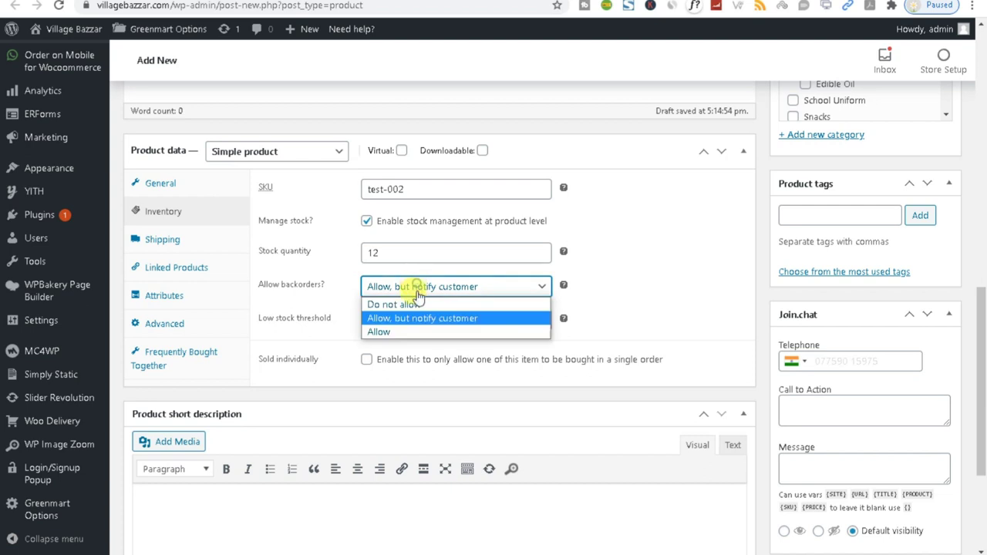
pyautogui.click(421, 318)
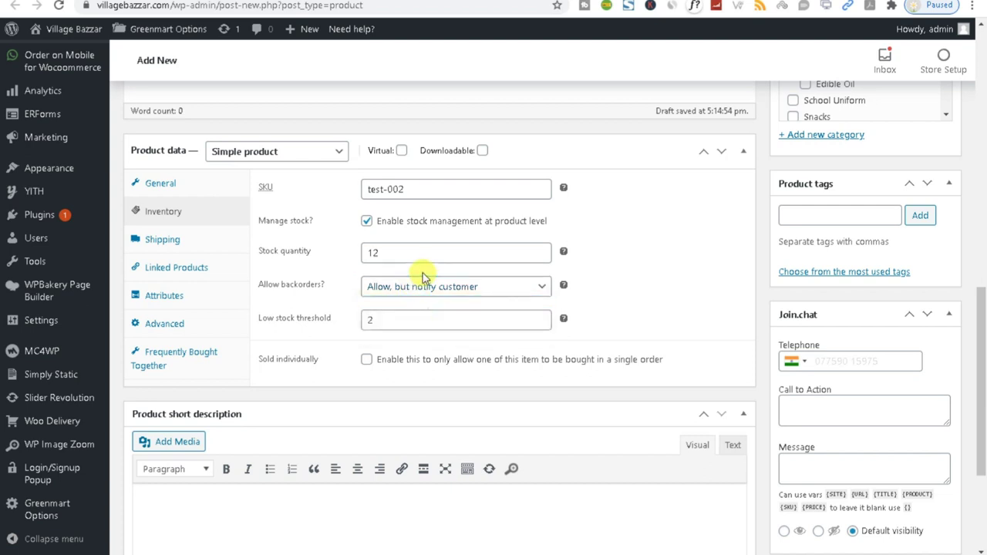
pyautogui.click(420, 286)
pyautogui.click(401, 305)
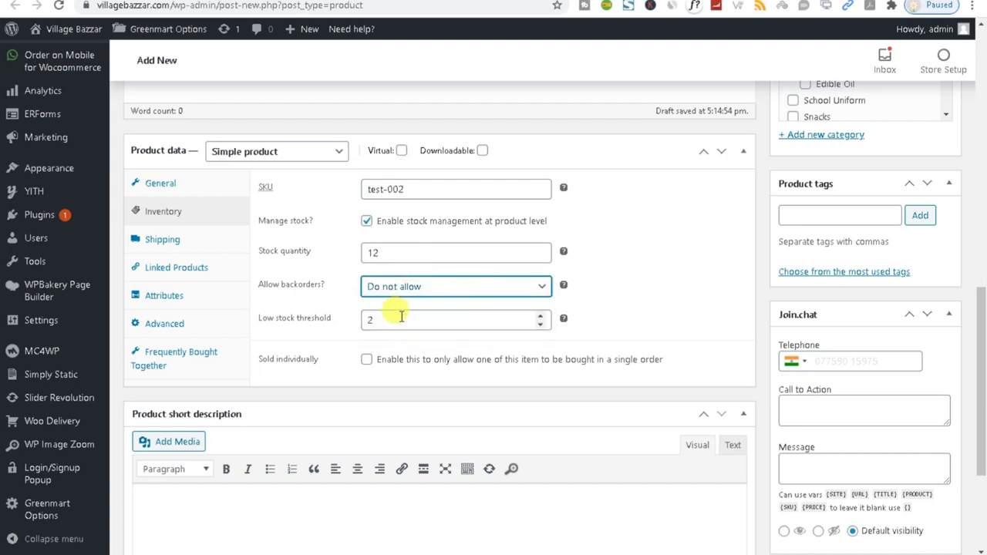
# Step: Look through the product's shipping weight and dimension fields and its upsell and cross-sell fields
pyautogui.click(162, 242)
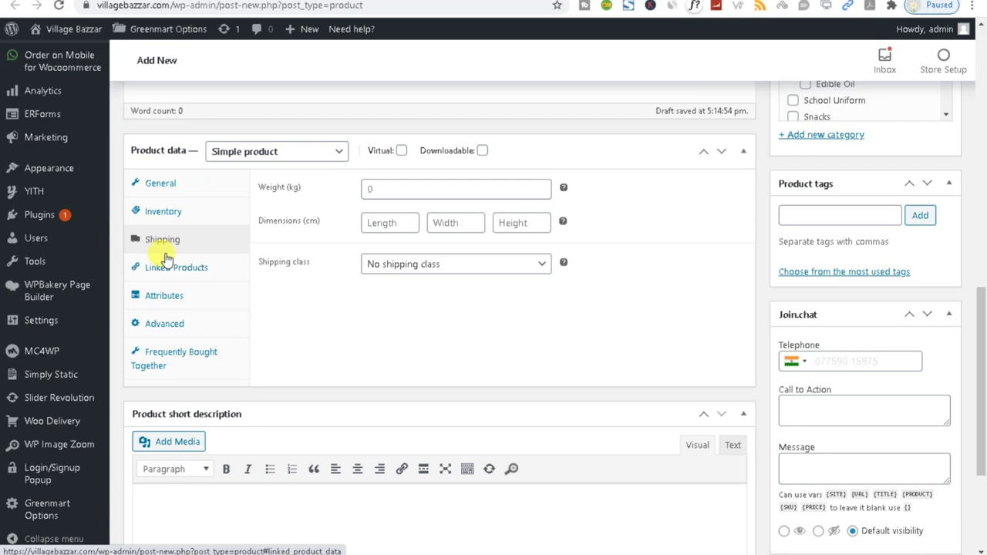
pyautogui.click(378, 190)
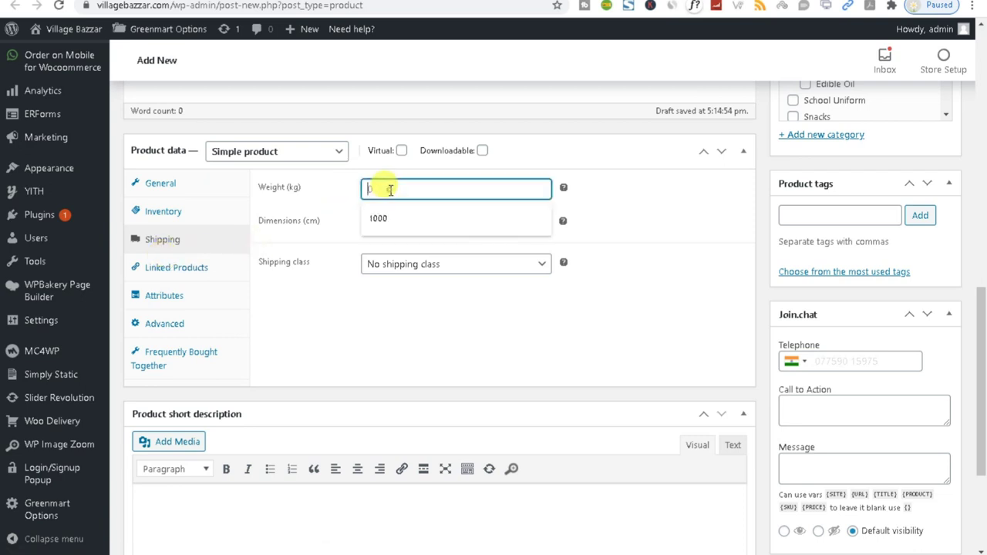
pyautogui.click(164, 273)
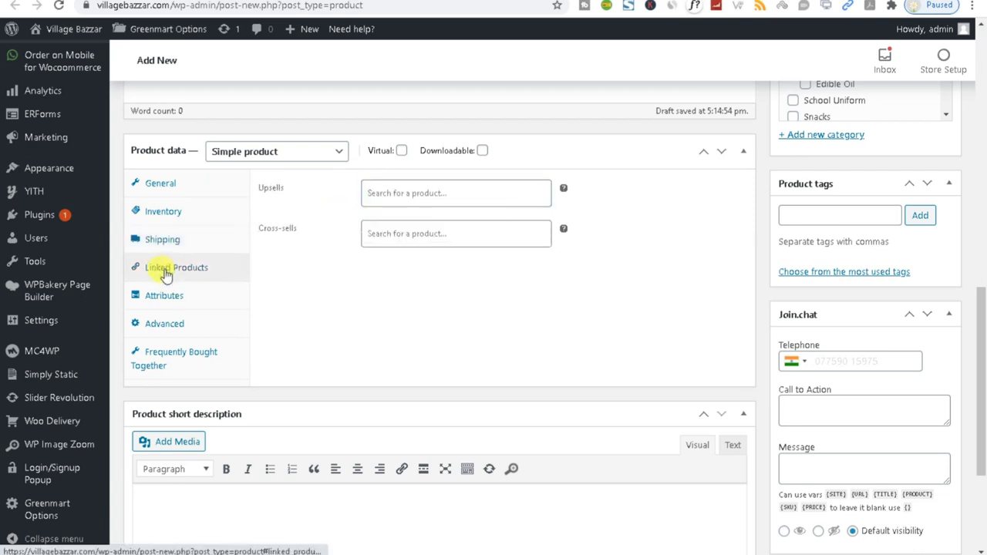
pyautogui.click(373, 197)
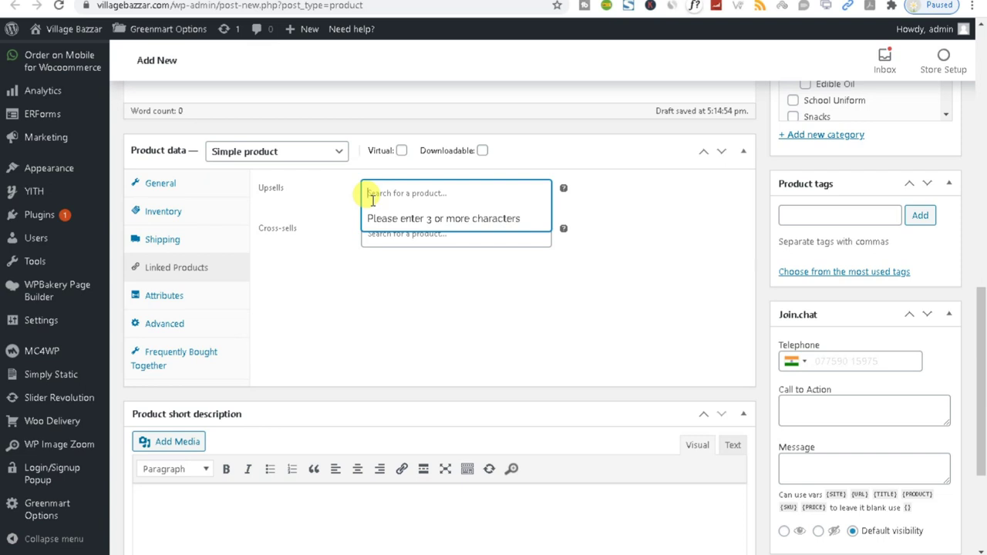
pyautogui.click(364, 242)
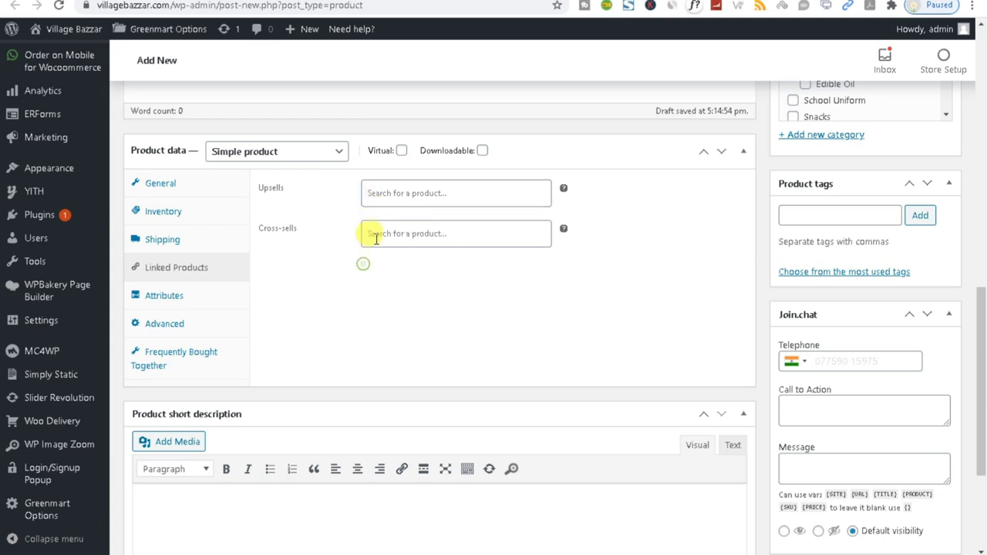
pyautogui.click(318, 309)
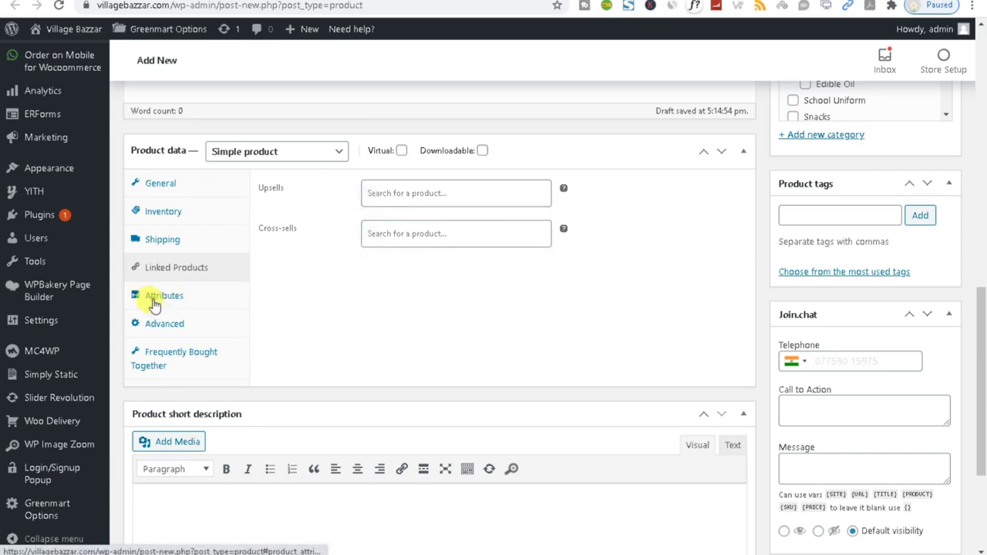
# Step: Open the product's attributes and examine the quantity options on the Apple Royal Gala store page as an example
pyautogui.click(154, 305)
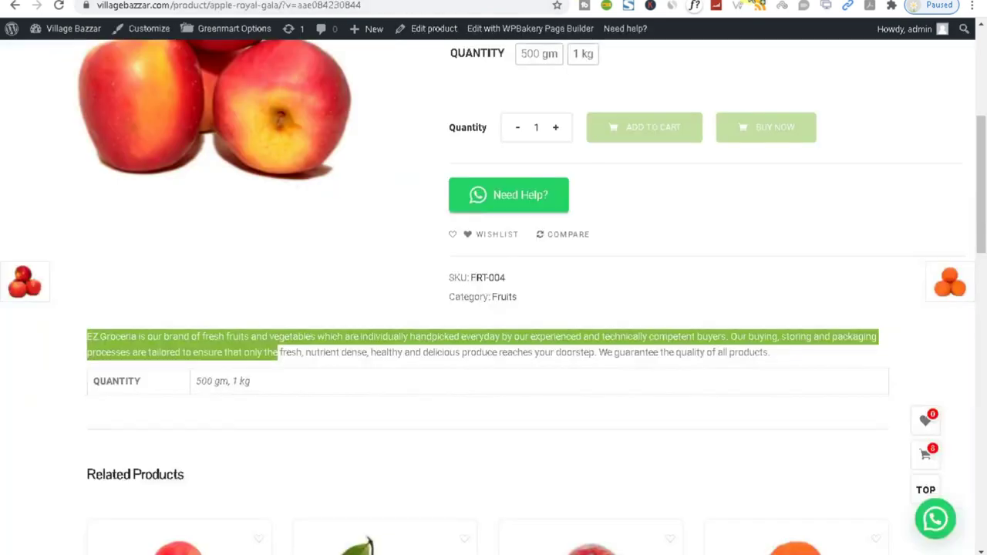
pyautogui.click(688, 207)
pyautogui.moveTo(490, 192); pyautogui.dragTo(571, 203)
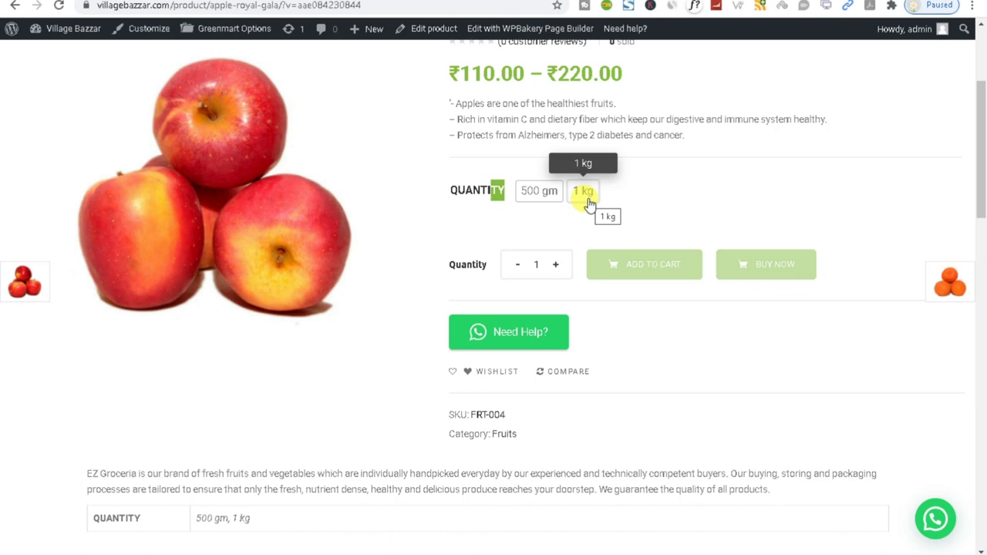
pyautogui.scroll(2, 590, 202)
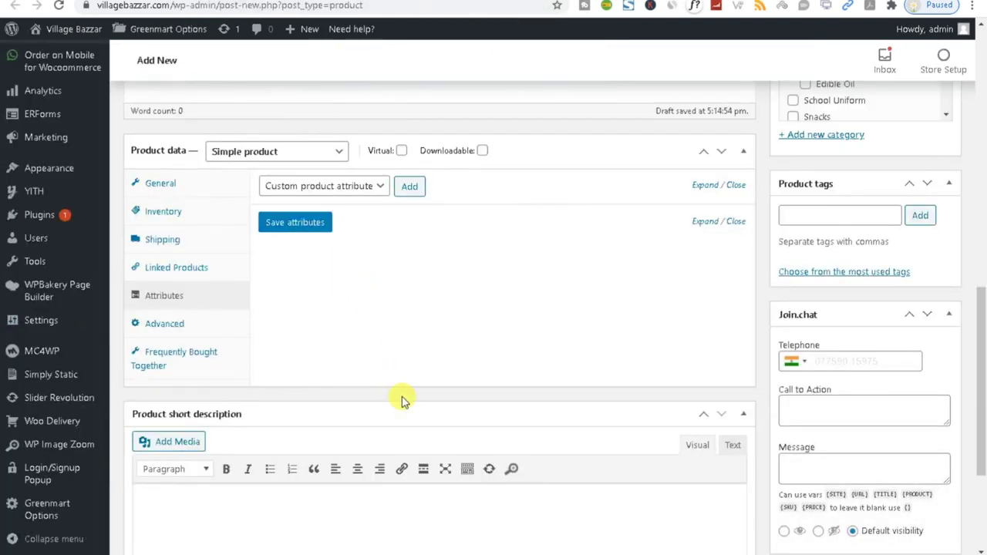
# Step: Return to the new product form and assign the product to the Spices category
pyautogui.scroll(-3, 425, 392)
pyautogui.scroll(3, 425, 389)
pyautogui.scroll(3, 819, 234)
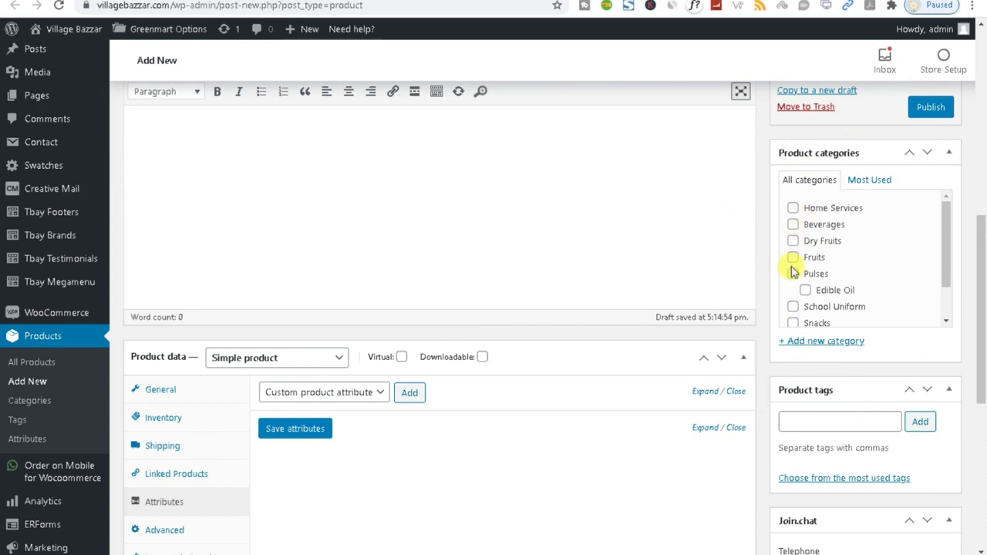
pyautogui.scroll(-1, 794, 269)
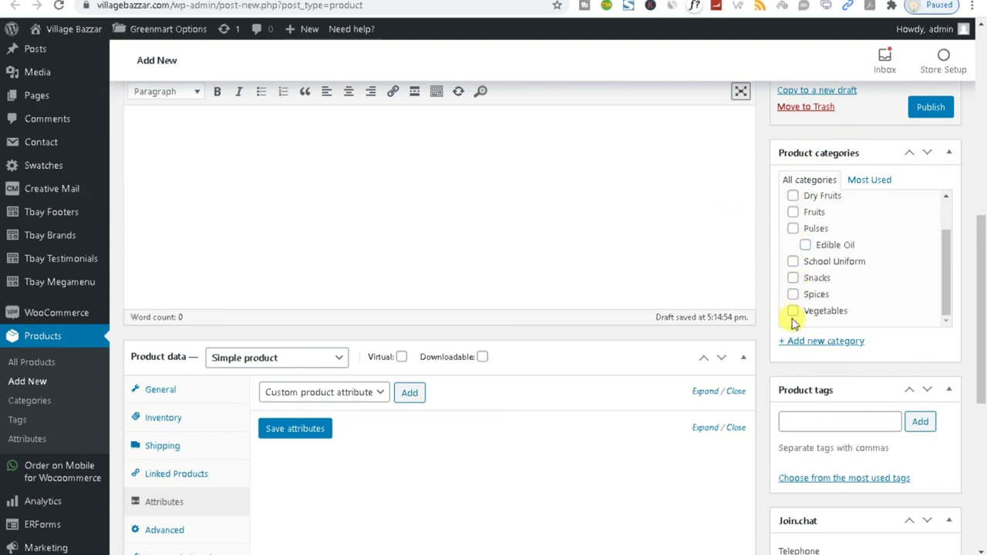
pyautogui.click(793, 294)
pyautogui.scroll(-3, 879, 312)
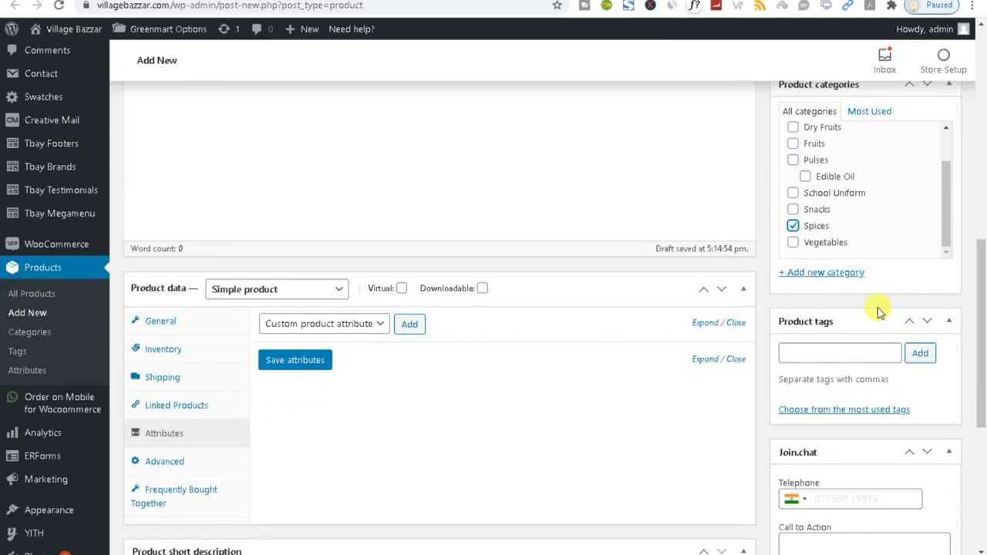
pyautogui.scroll(3, 875, 312)
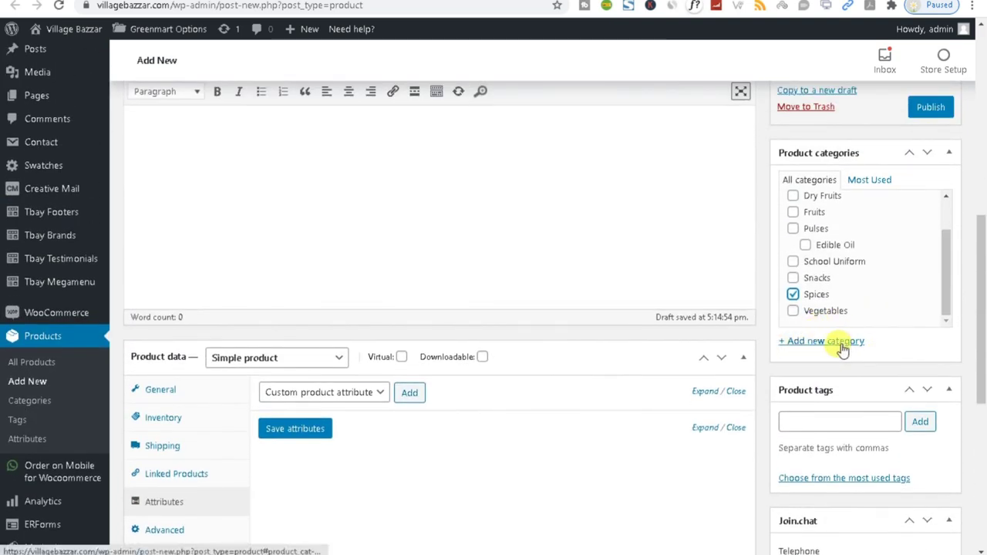
# Step: Examine the product's Join.chat section with its telephone, call to action and message fields
pyautogui.scroll(-5, 841, 344)
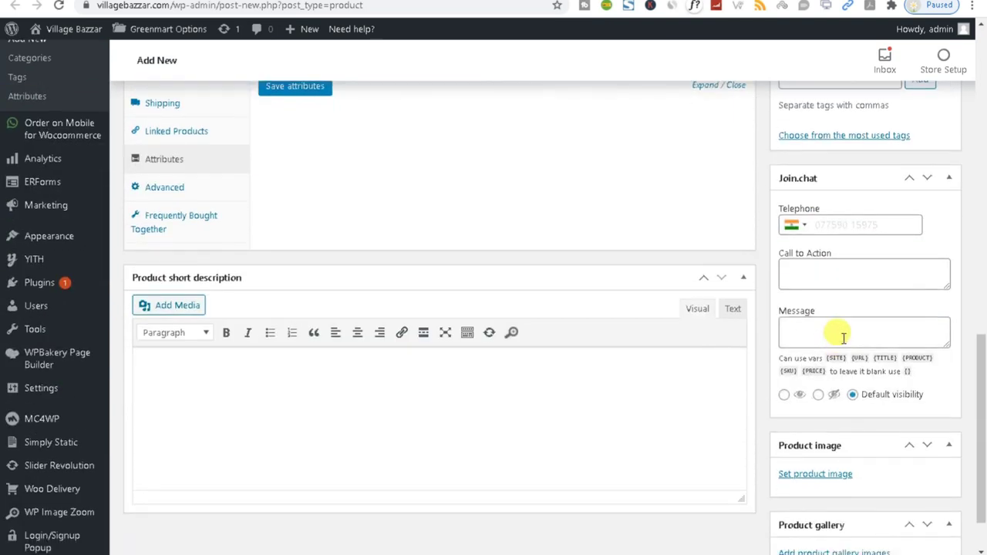
pyautogui.scroll(-1, 841, 341)
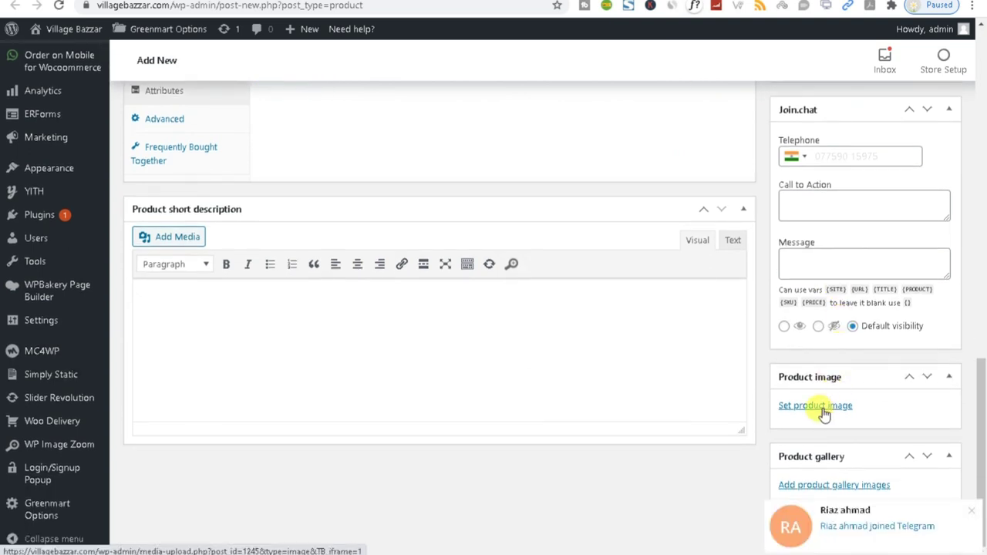
pyautogui.click(820, 199)
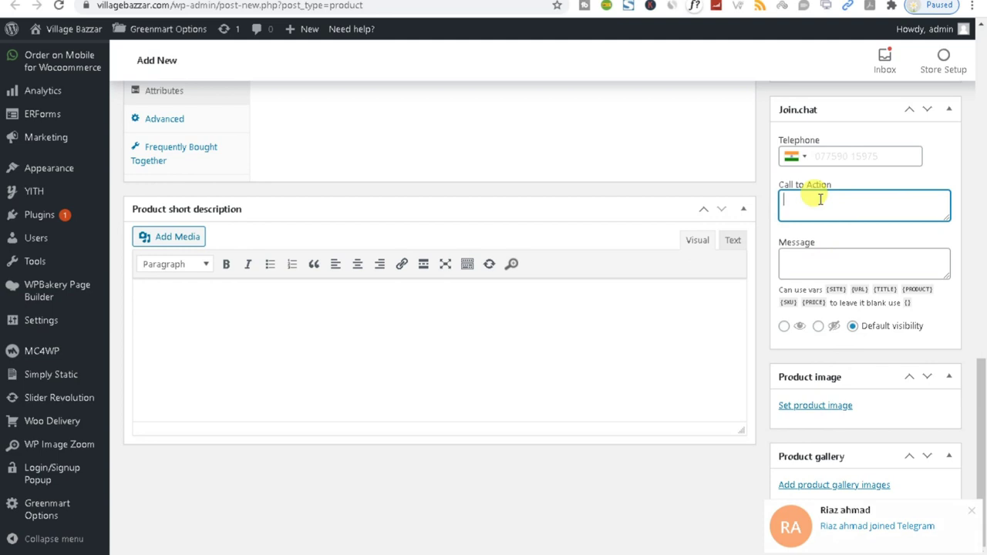
pyautogui.click(838, 158)
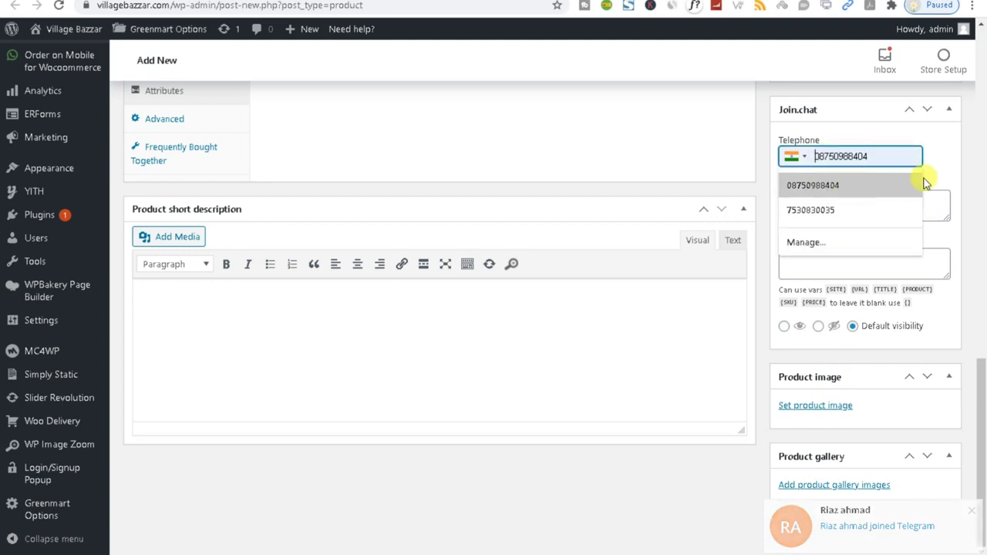
pyautogui.click(820, 156)
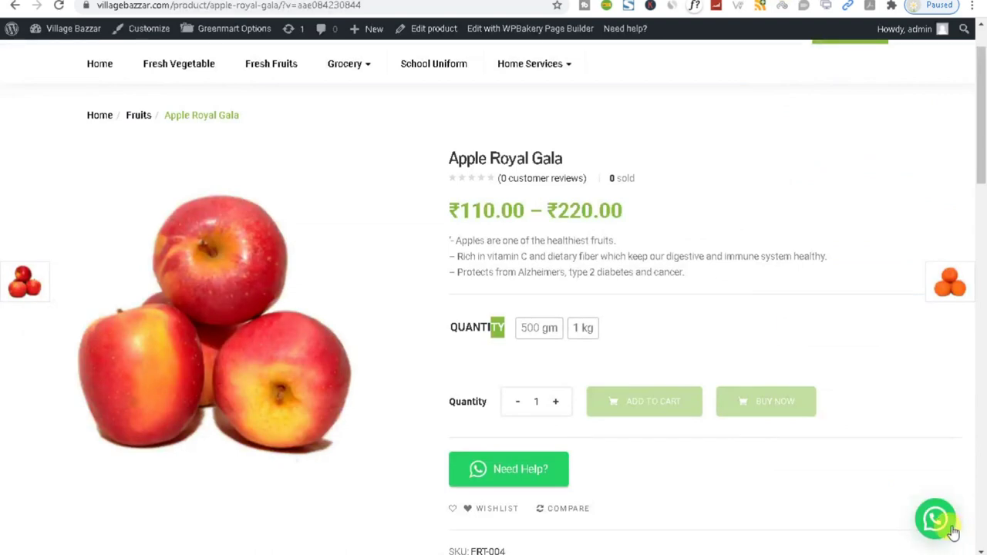
# Step: Check the WhatsApp chat button on the Apple Royal Gala page and leave the GreenMart options page without saving
pyautogui.click(953, 532)
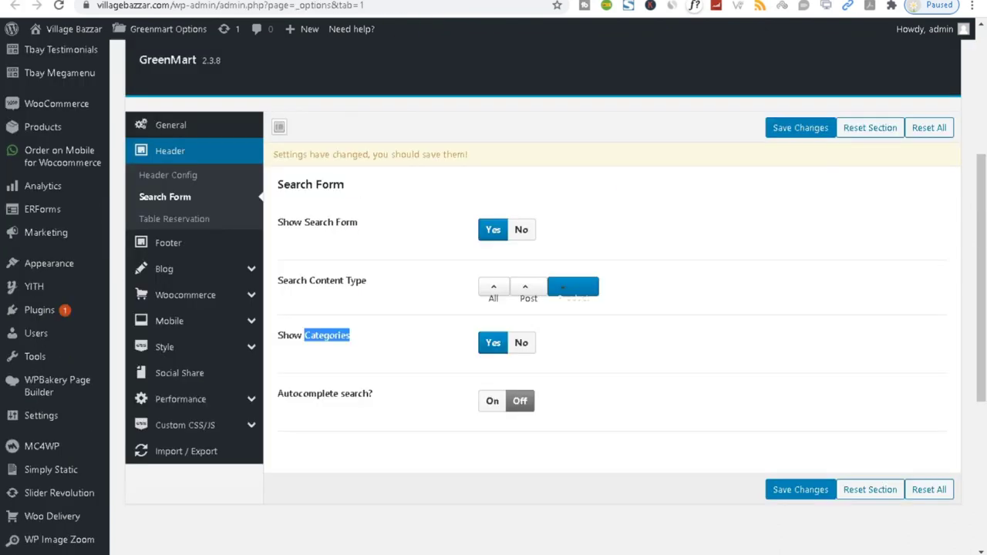
pyautogui.hotkey('alt', 'Left')
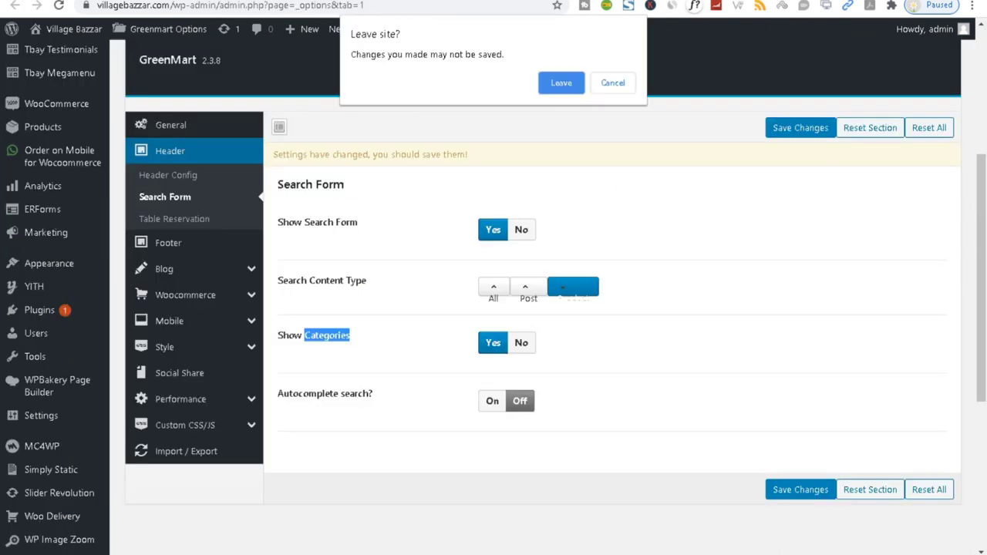
pyautogui.click(558, 81)
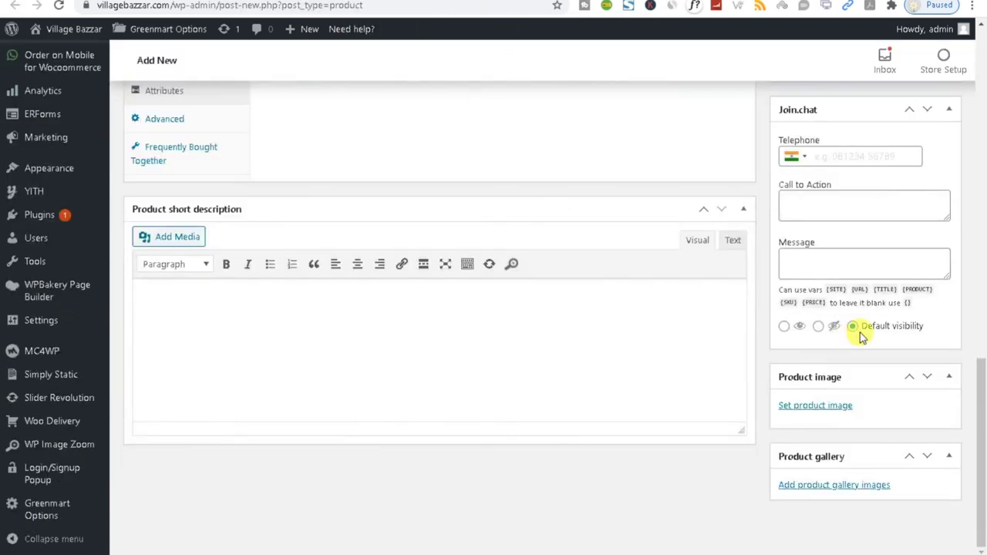
# Step: Look over the Join.chat telephone and call to action fields on the new product form, leaving both empty
pyautogui.scroll(2, 844, 337)
pyautogui.click(836, 293)
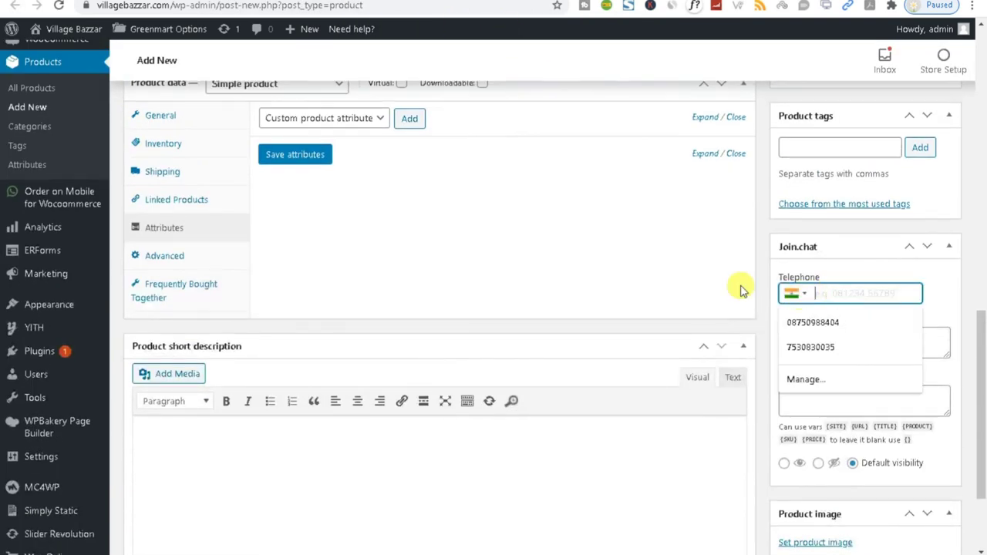
pyautogui.click(689, 275)
pyautogui.click(812, 339)
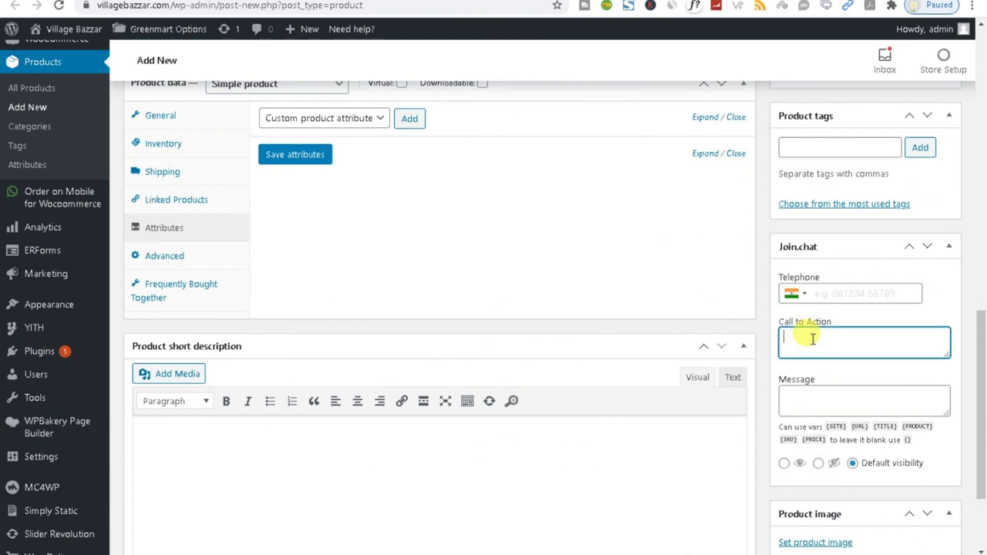
pyautogui.click(821, 291)
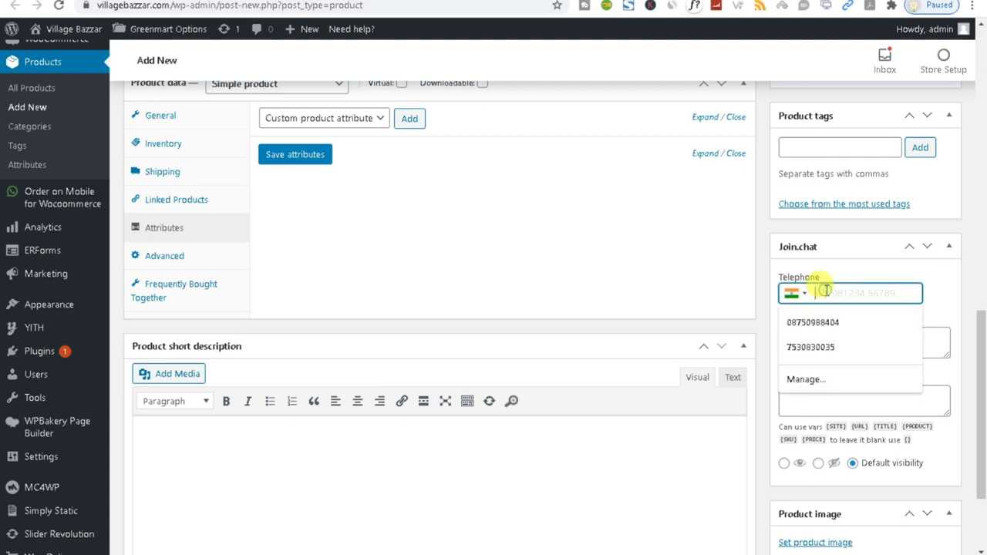
pyautogui.click(879, 233)
# Step: Set the fruit basket picture Fresh-Fruits-1.jpg from the media library as the product image
pyautogui.scroll(-2, 900, 461)
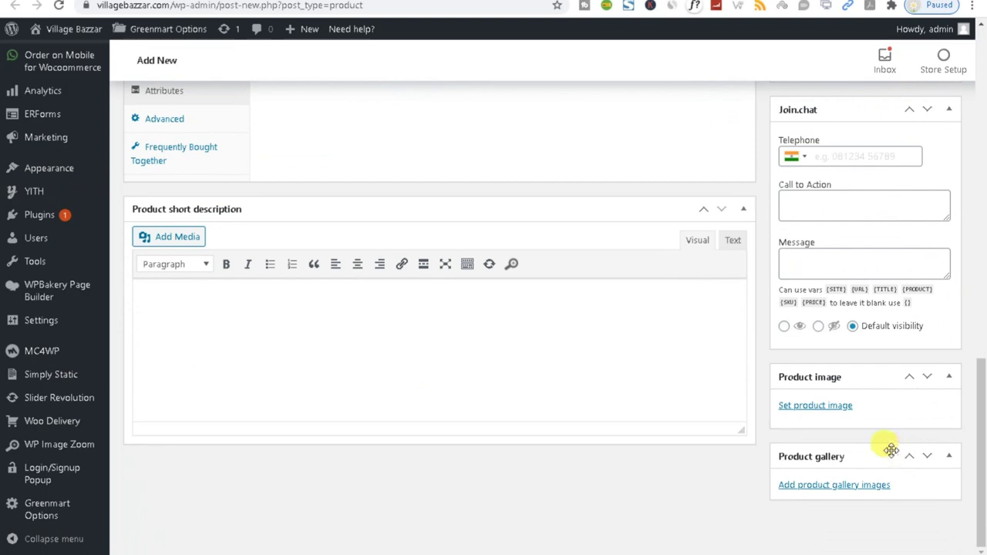
pyautogui.click(811, 406)
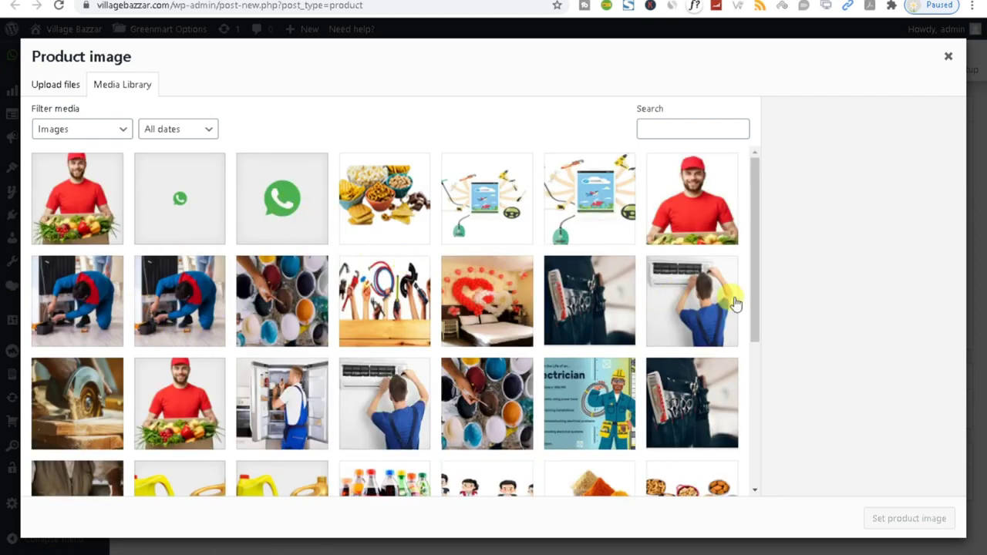
pyautogui.scroll(-2, 344, 414)
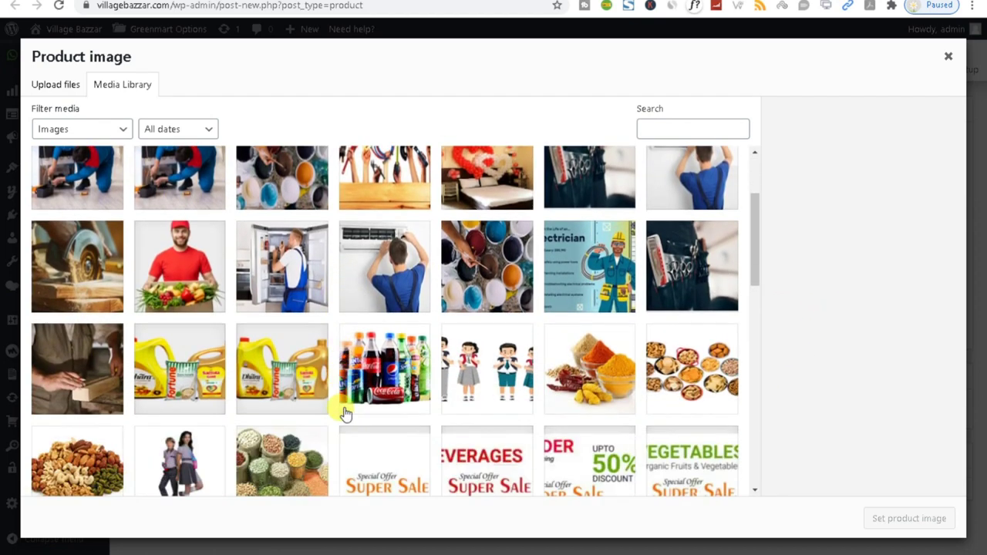
pyautogui.scroll(-5, 345, 414)
pyautogui.click(473, 263)
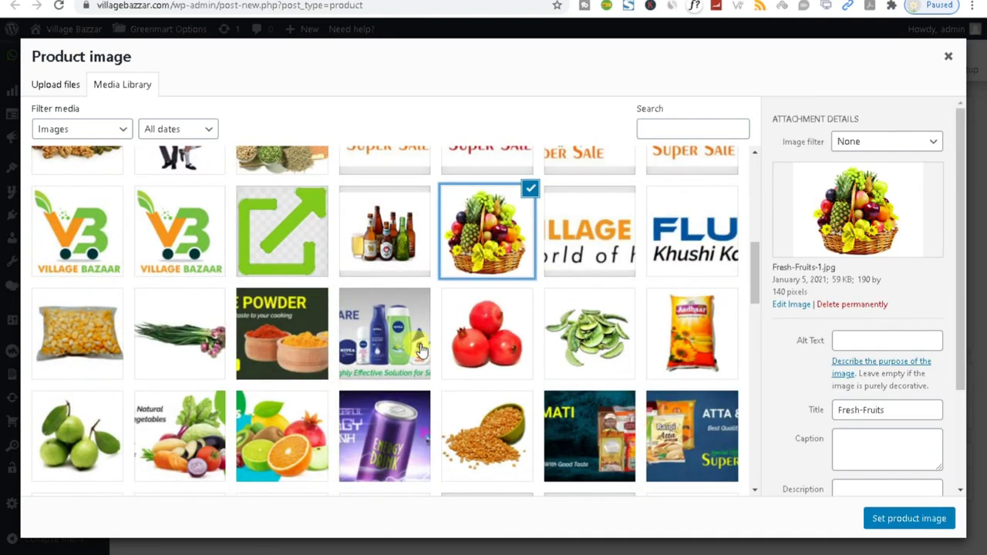
pyautogui.click(882, 516)
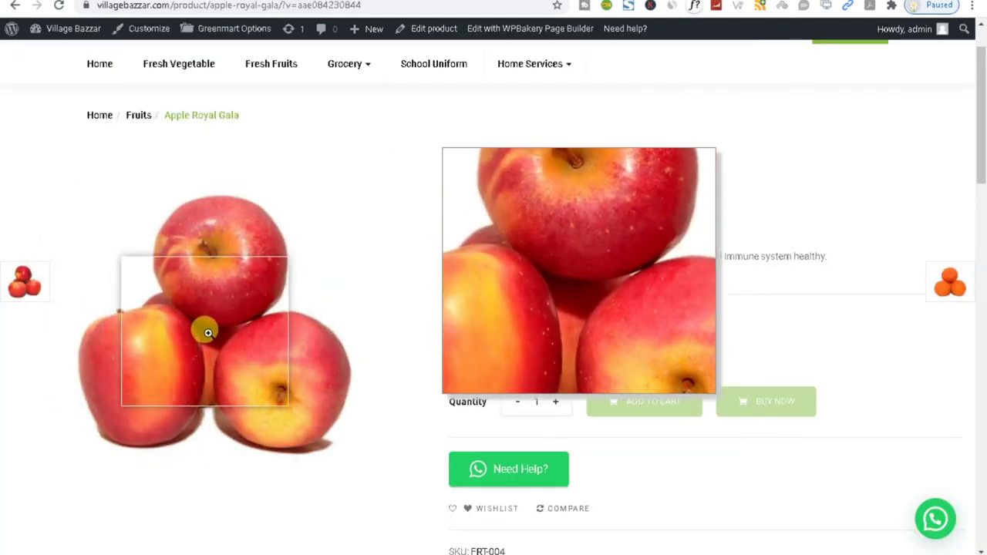
# Step: View the Apple Royal Gala page's image as an example and open the product gallery's media library, closing it without adding images
pyautogui.scroll(-3, 219, 343)
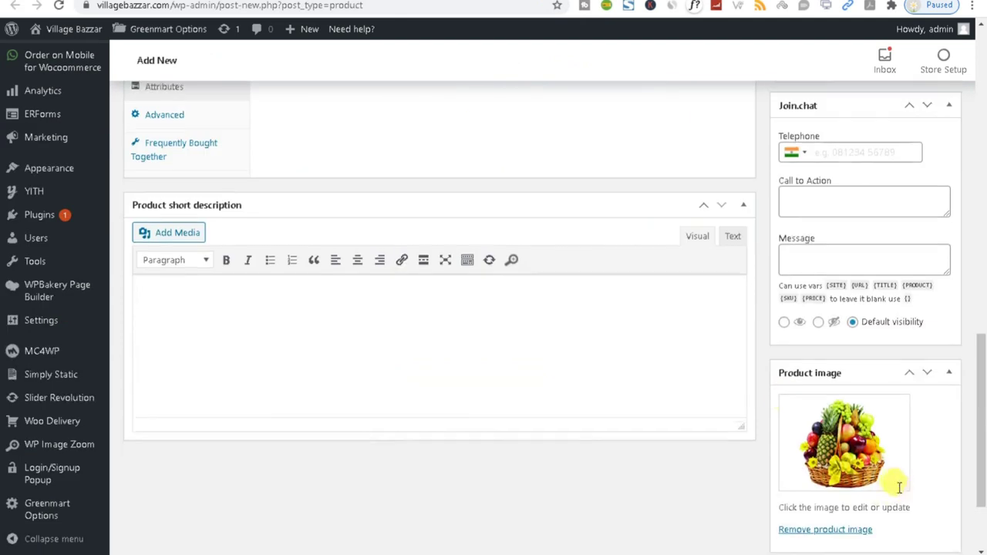
pyautogui.scroll(-2, 892, 485)
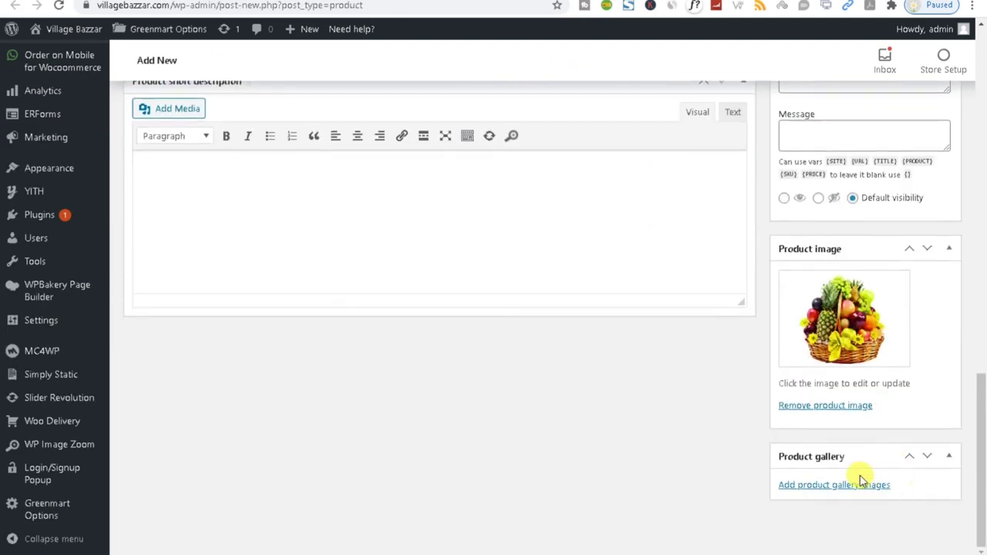
pyautogui.moveTo(733, 452); pyautogui.dragTo(840, 455)
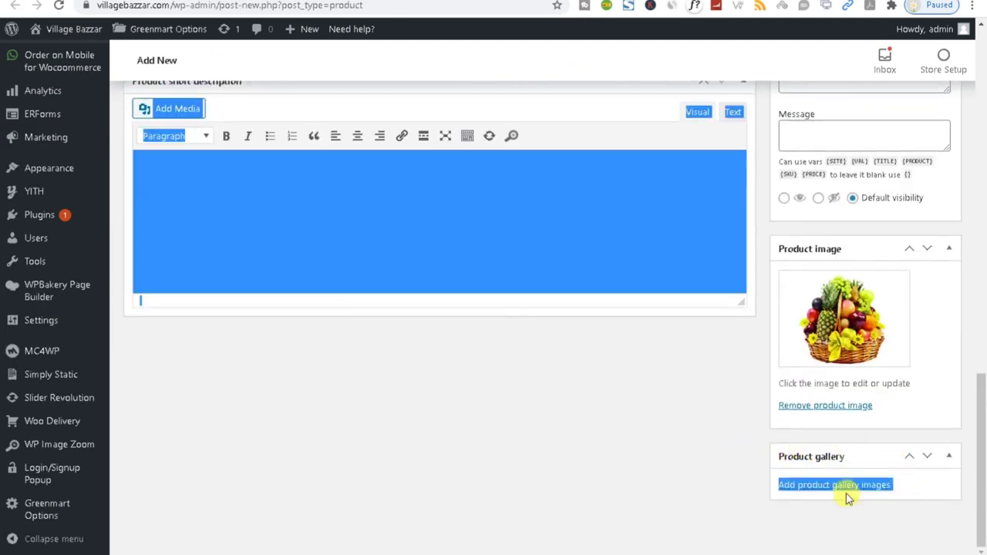
pyautogui.click(847, 485)
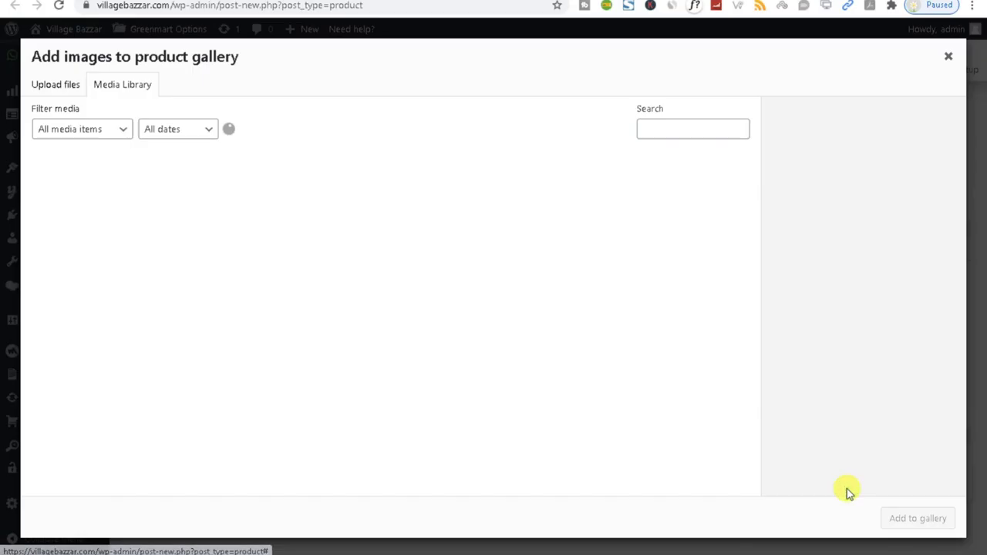
pyautogui.click(948, 56)
# Step: Publish the test product, leaving its long description empty
pyautogui.scroll(7, 650, 368)
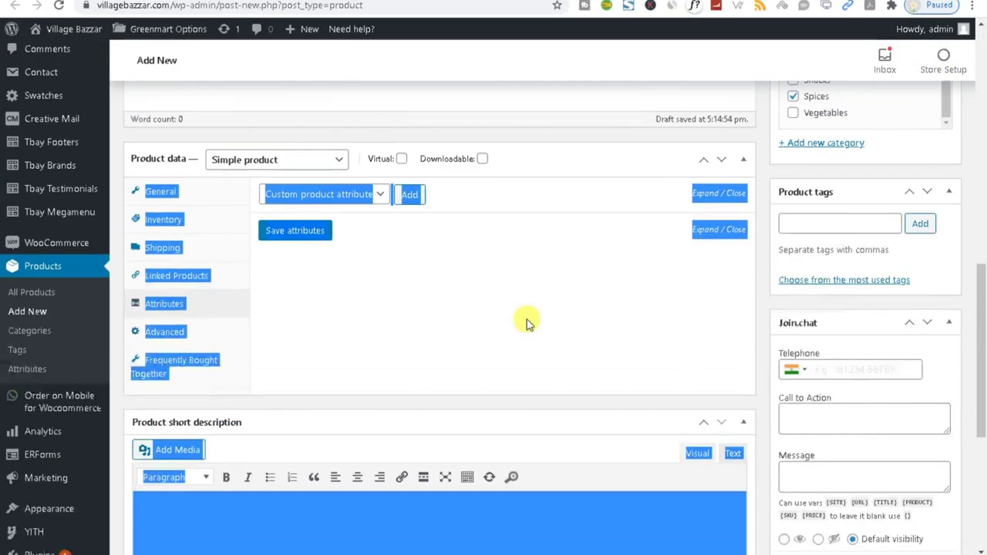
pyautogui.scroll(3, 527, 324)
pyautogui.click(347, 375)
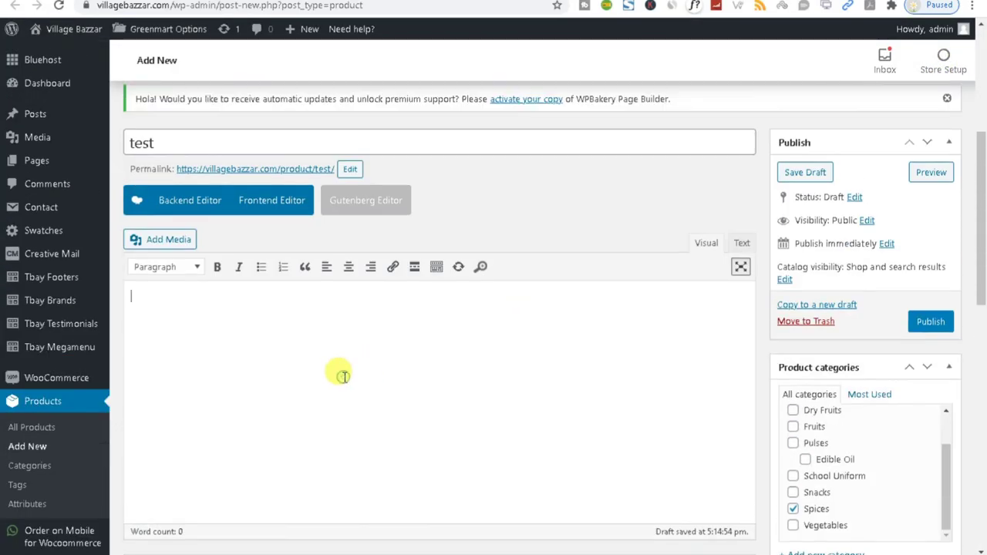
pyautogui.click(929, 322)
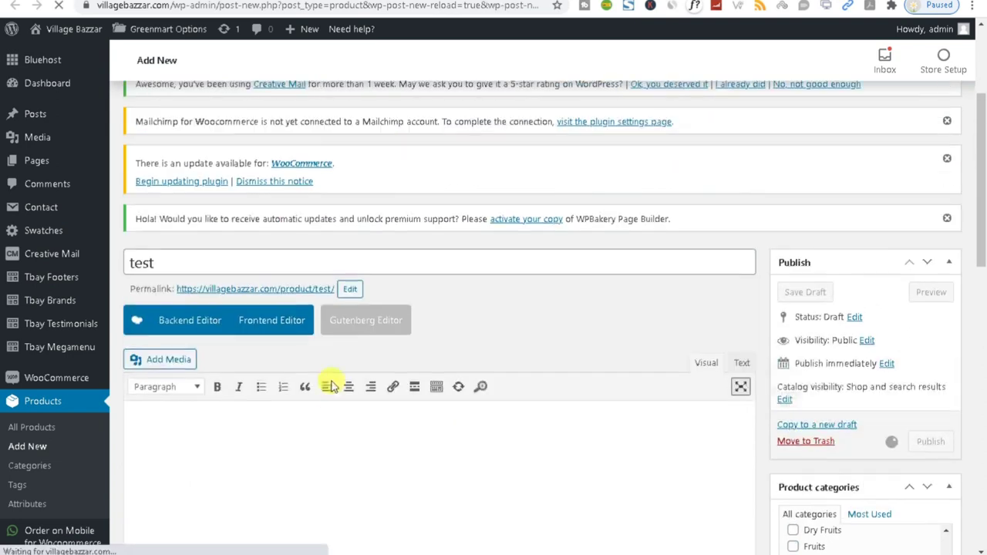
# Step: Review the product's name, its general pricing data and its inventory section while publishing runs
pyautogui.scroll(-3, 331, 386)
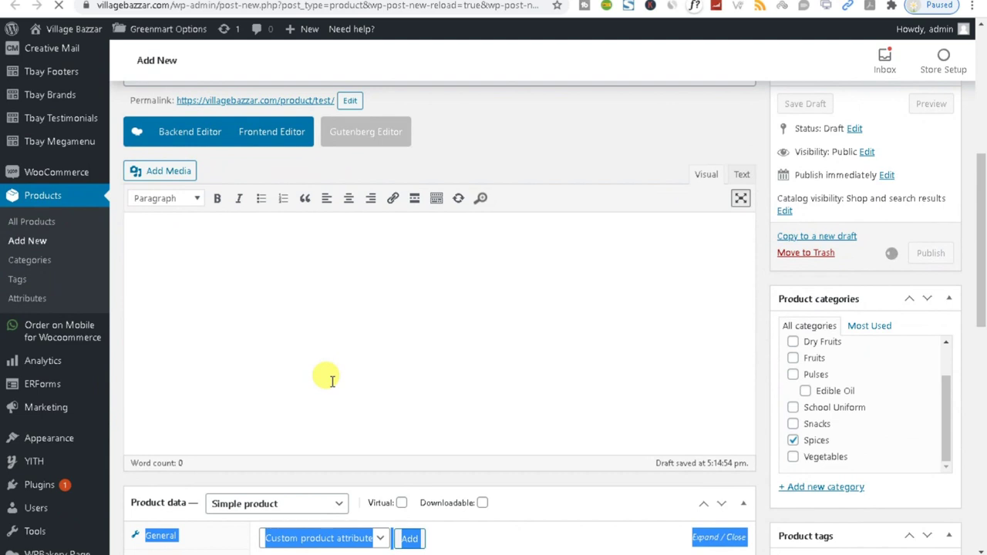
pyautogui.scroll(2, 331, 383)
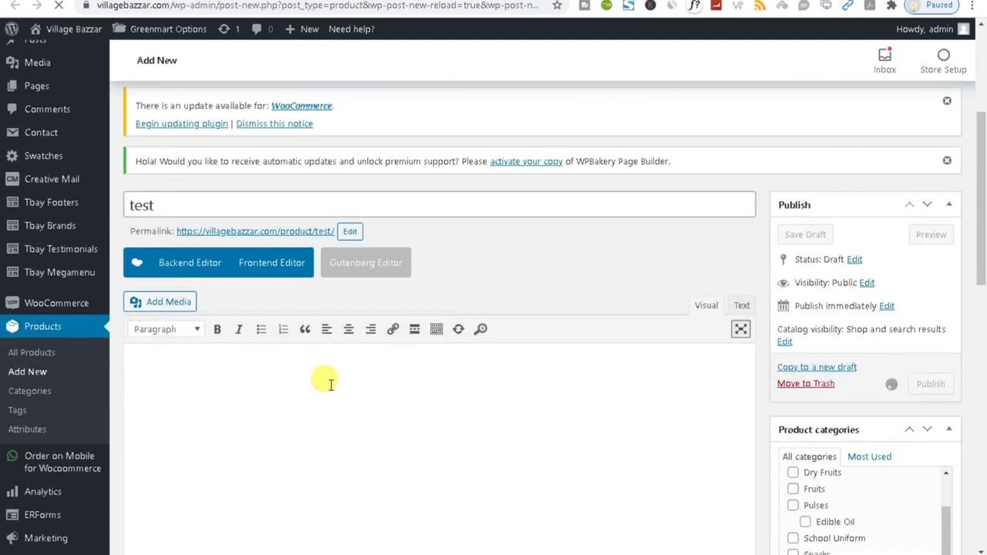
pyautogui.click(185, 207)
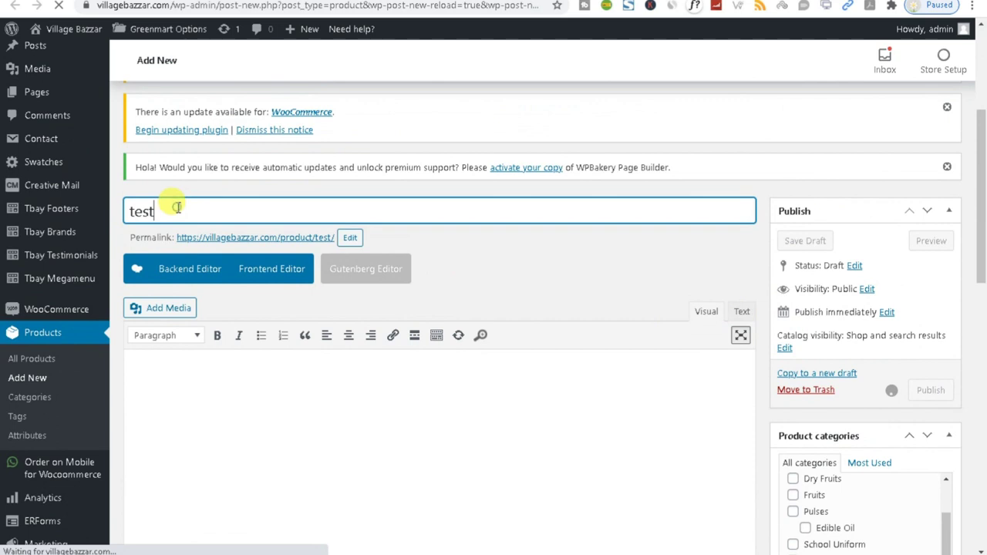
pyautogui.scroll(-3, 181, 220)
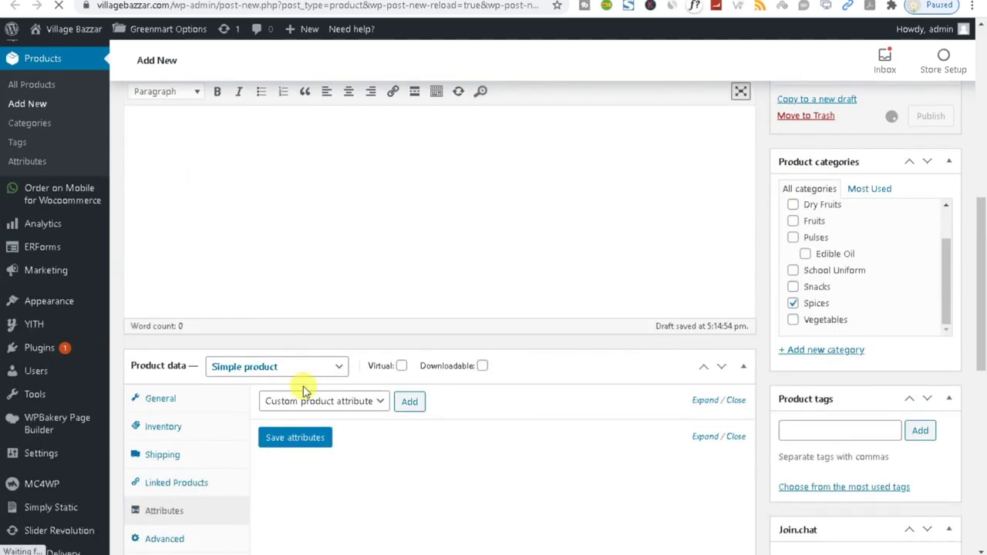
pyautogui.click(187, 402)
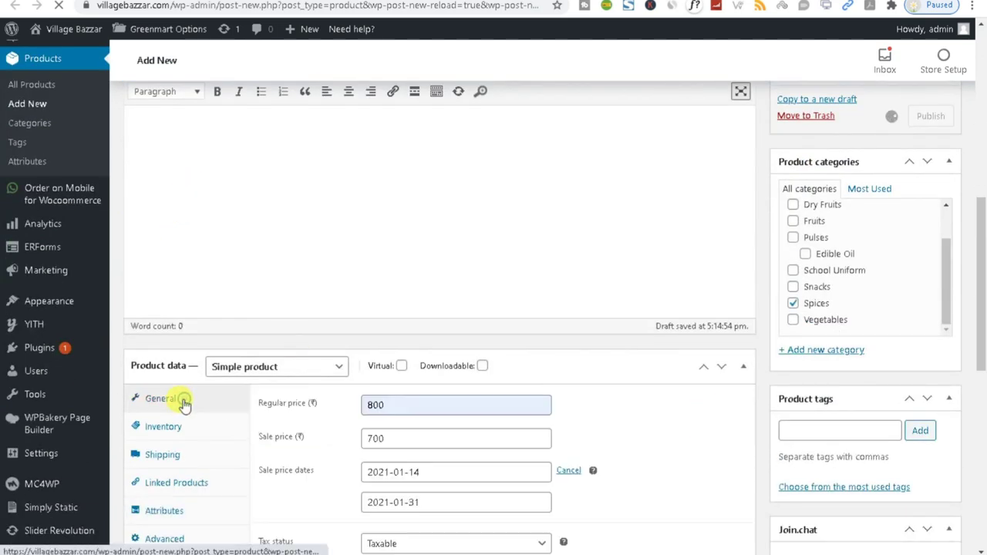
pyautogui.click(189, 432)
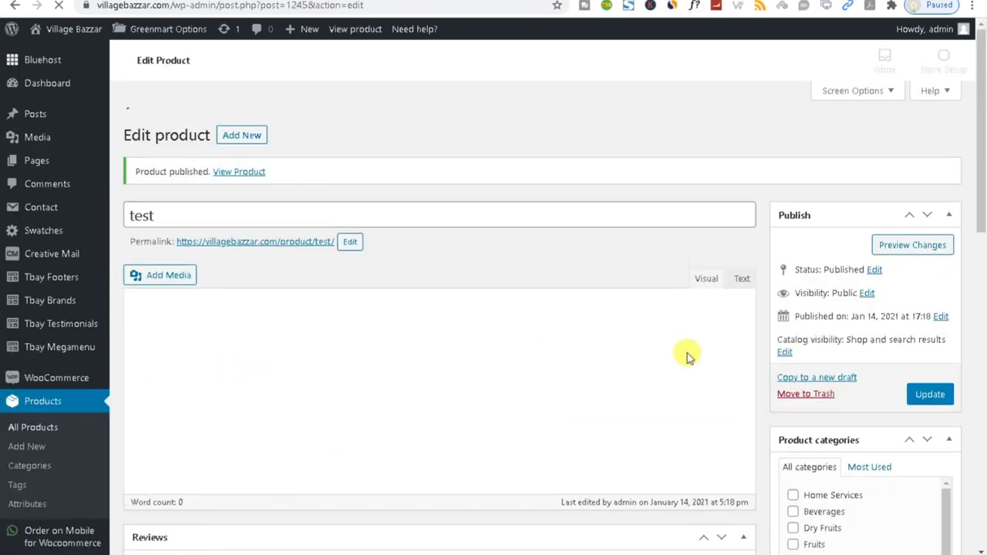
# Step: Look through the published product's edit page and open its permalink in a new browser tab
pyautogui.scroll(-3, 687, 353)
pyautogui.scroll(-5, 892, 467)
pyautogui.scroll(-3, 887, 478)
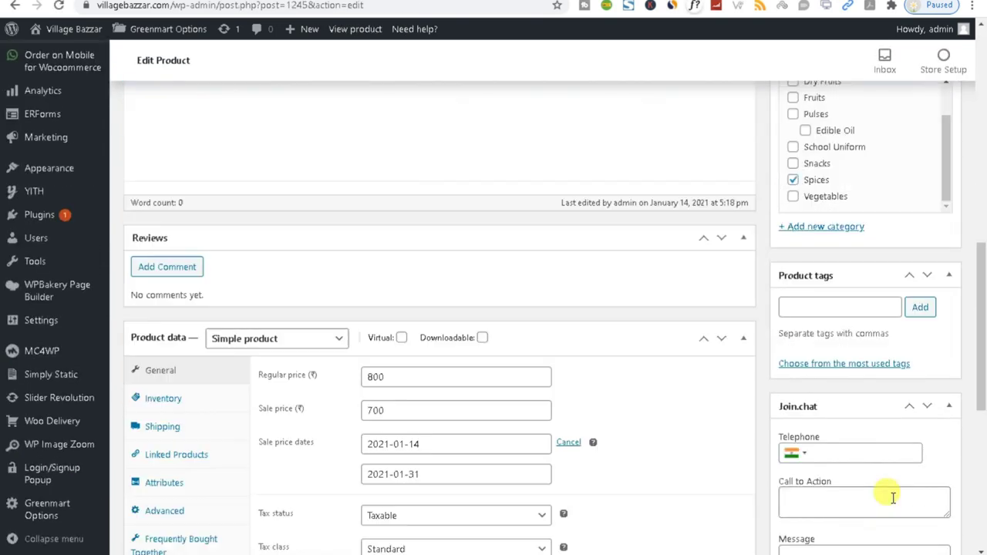
pyautogui.scroll(5, 352, 258)
pyautogui.rightClick(282, 254)
pyautogui.click(305, 260)
pyautogui.click(540, 10)
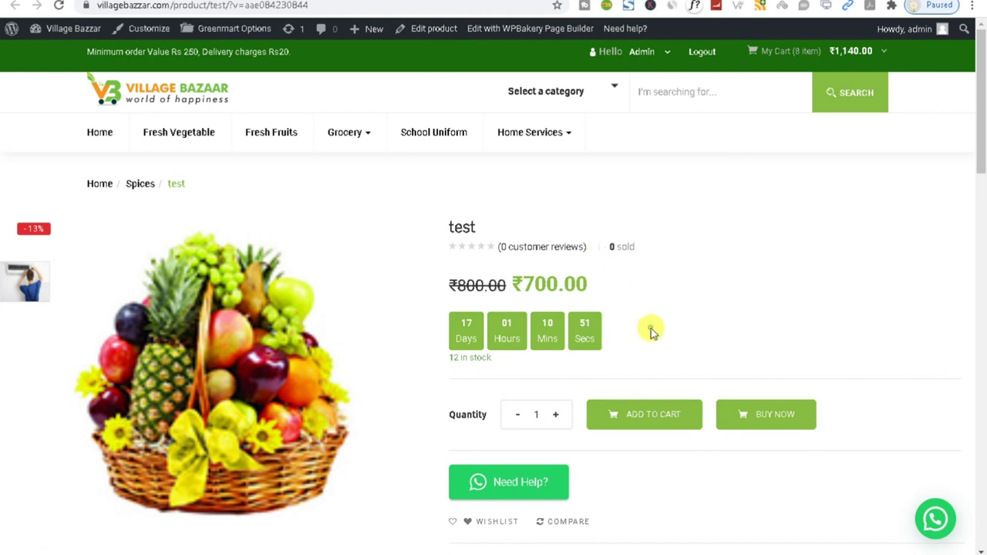
# Step: Examine the test product's store page, including its prices, sale countdown, stock, SKU and category
pyautogui.moveTo(684, 348); pyautogui.dragTo(447, 331)
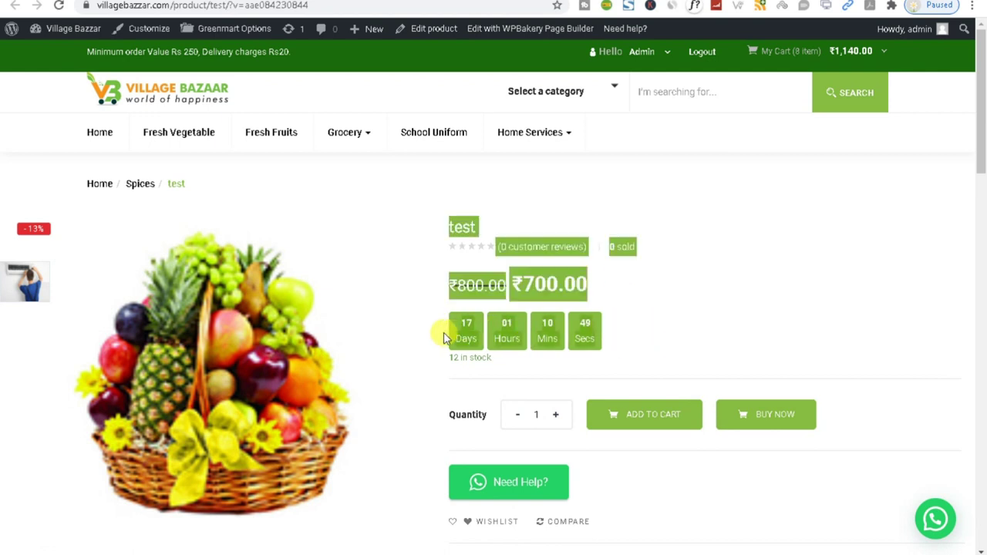
pyautogui.click(683, 340)
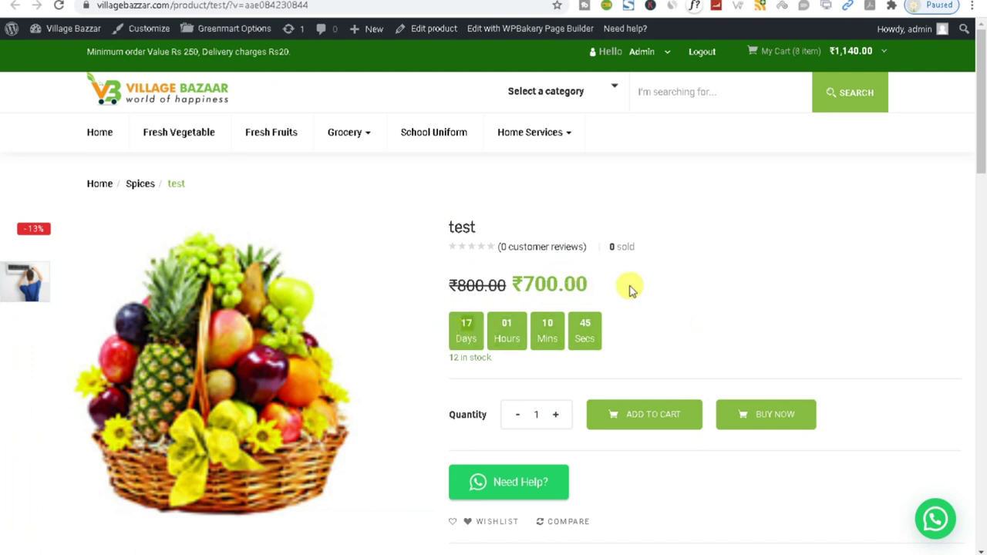
pyautogui.moveTo(627, 287); pyautogui.dragTo(452, 269)
pyautogui.click(640, 341)
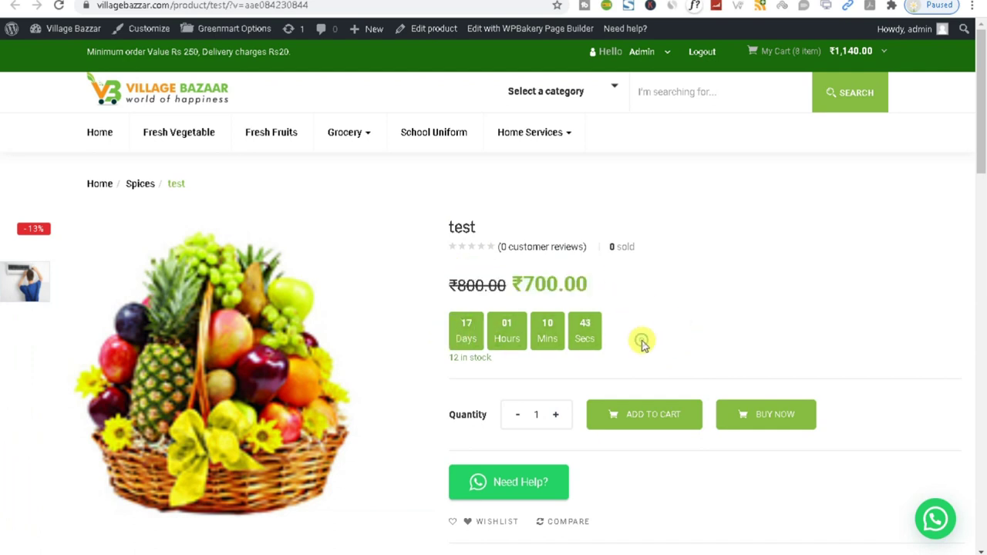
pyautogui.scroll(-2, 640, 342)
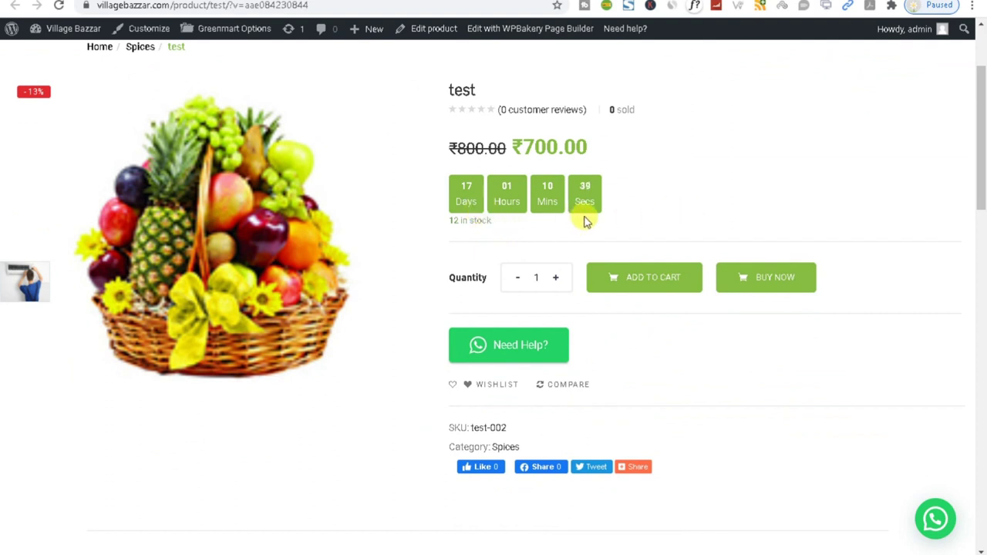
pyautogui.scroll(1, 584, 221)
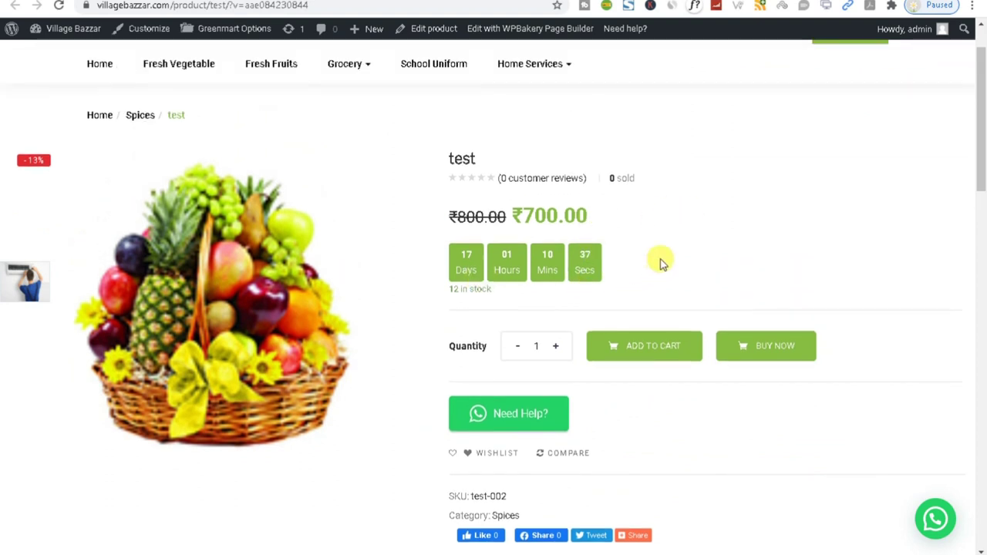
pyautogui.moveTo(661, 260); pyautogui.dragTo(409, 259)
pyautogui.click(621, 268)
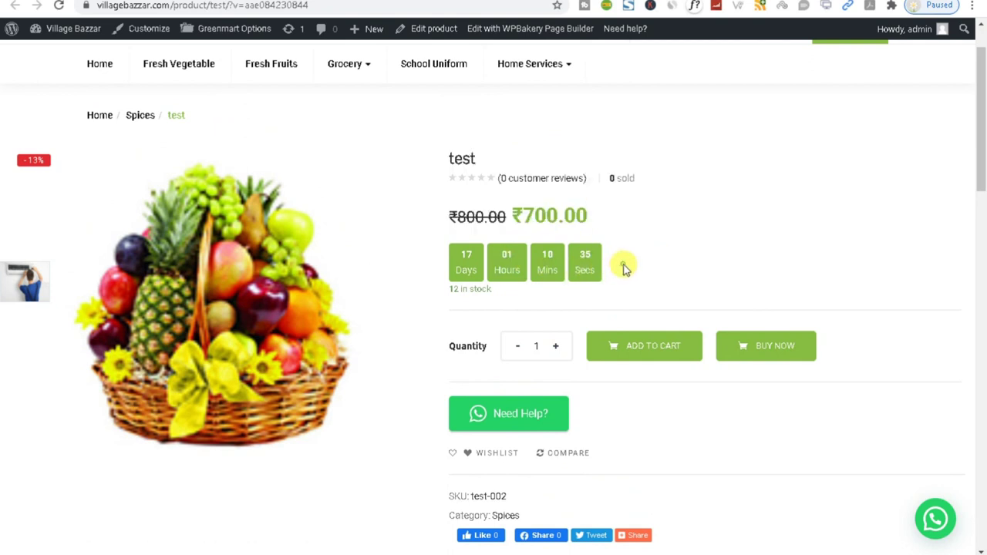
# Step: Return to the test product's edit page and add a blank custom product attribute to its attributes
pyautogui.hotkey('alt', 'Left')
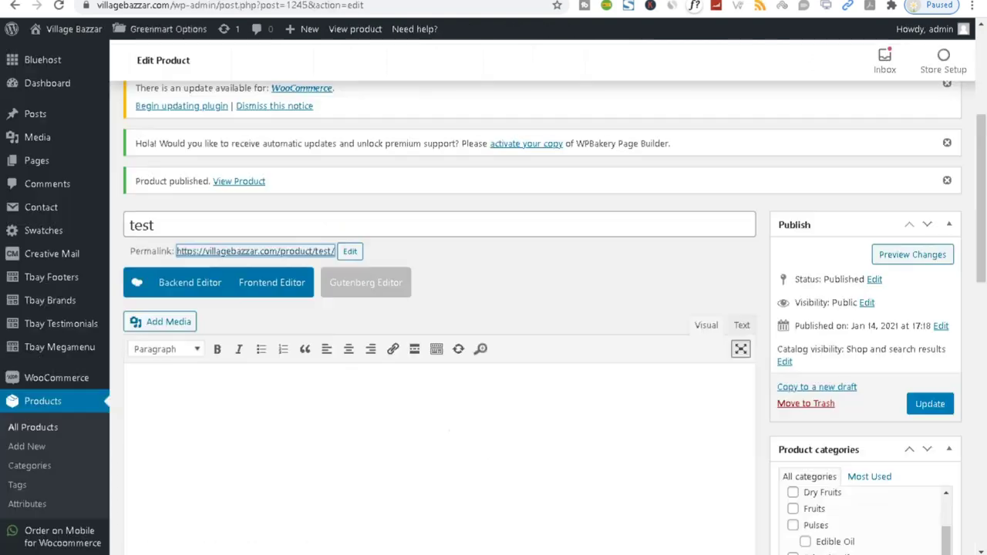
pyautogui.scroll(-1, 511, 447)
pyautogui.scroll(-6, 511, 447)
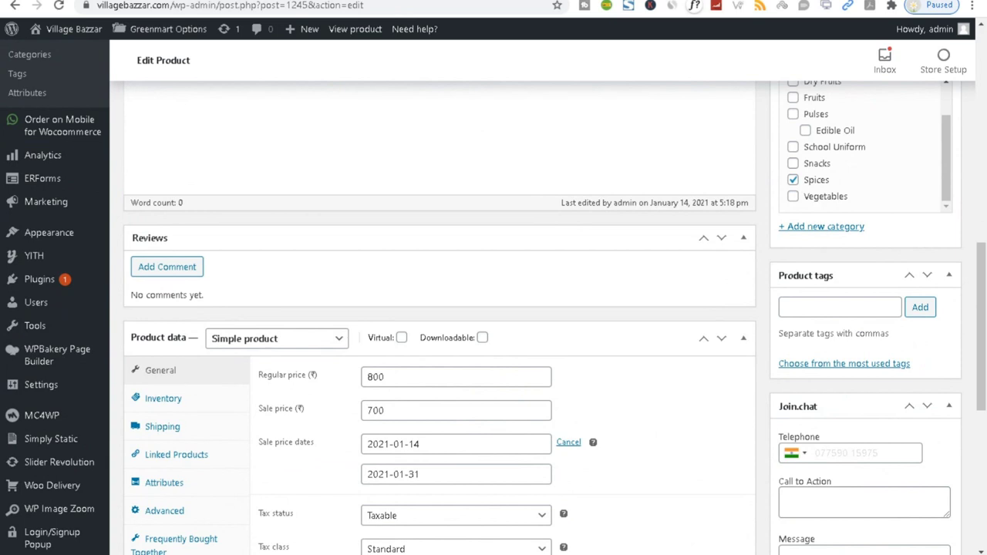
pyautogui.scroll(-2, 490, 409)
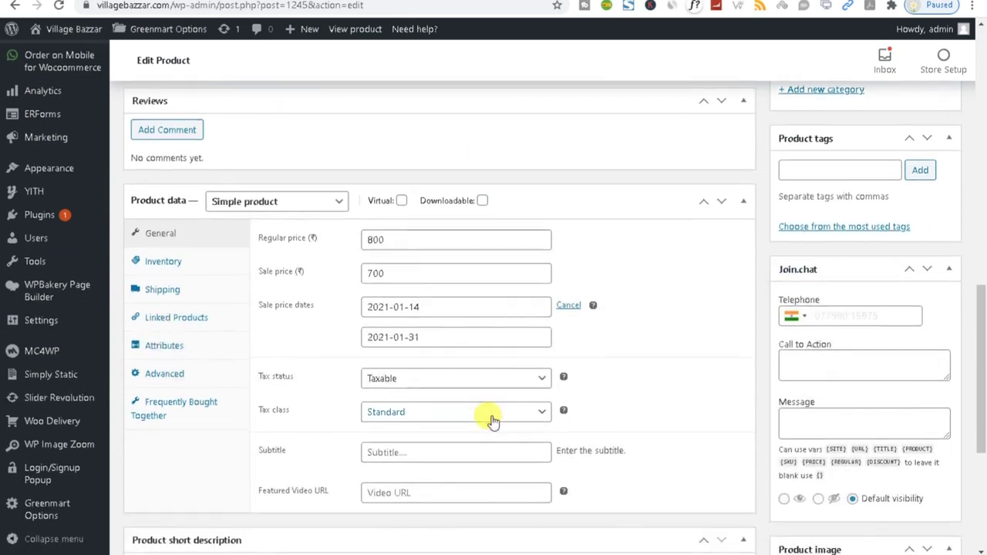
pyautogui.click(158, 344)
pyautogui.click(360, 242)
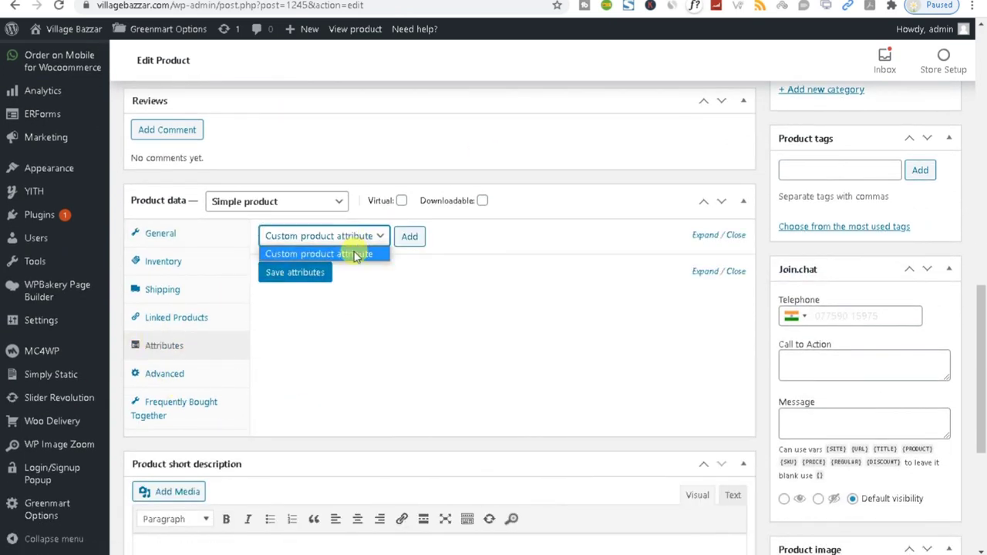
pyautogui.click(360, 255)
pyautogui.click(412, 236)
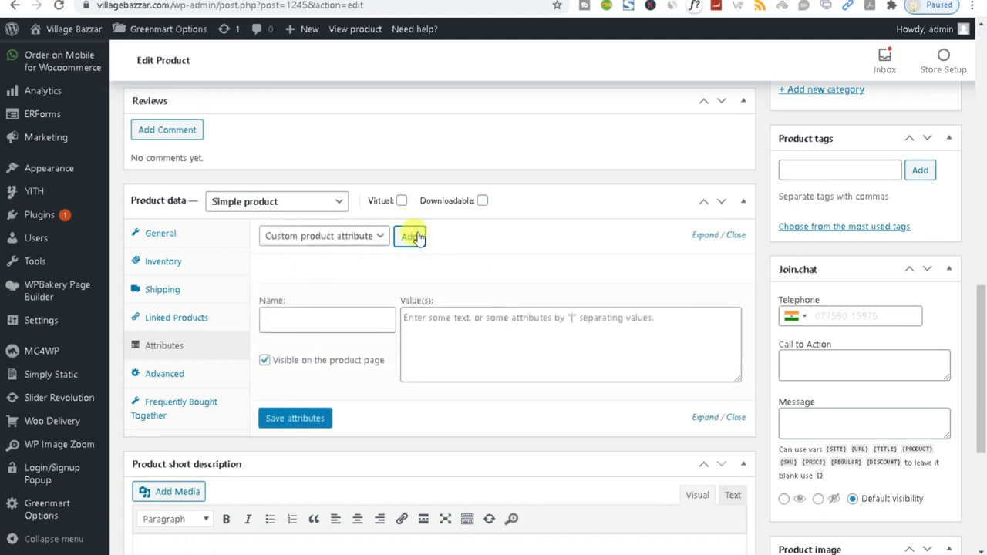
# Step: Name the new product attribute Weight
pyautogui.click(308, 316)
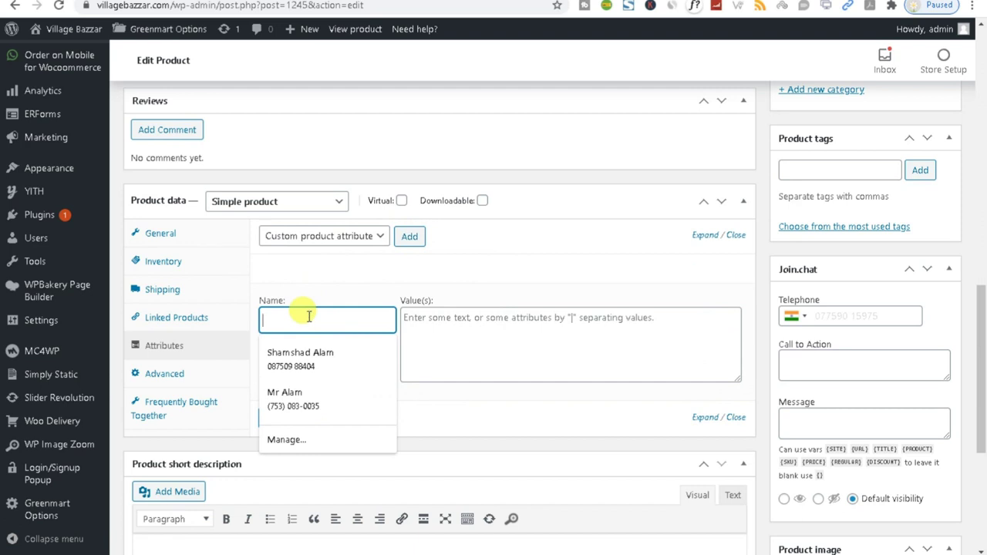
pyautogui.write('S')
pyautogui.press('BackSpace')
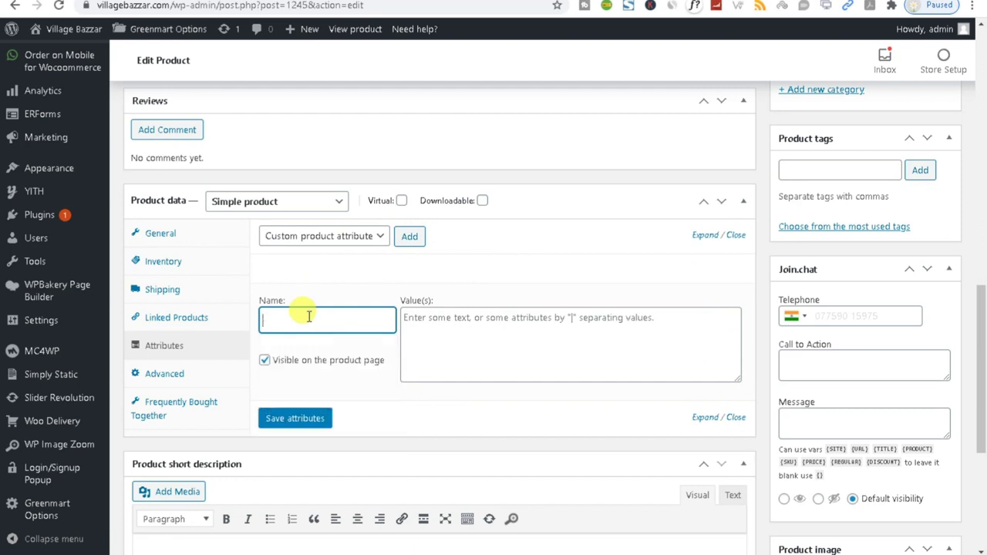
pyautogui.write('QT')
pyautogui.press('BackSpace')
pyautogui.press('BackSpace')
pyautogui.write('Weight')
# Step: Enter 500gm as the first Weight value, followed by a vertical-bar separator
pyautogui.click(446, 318)
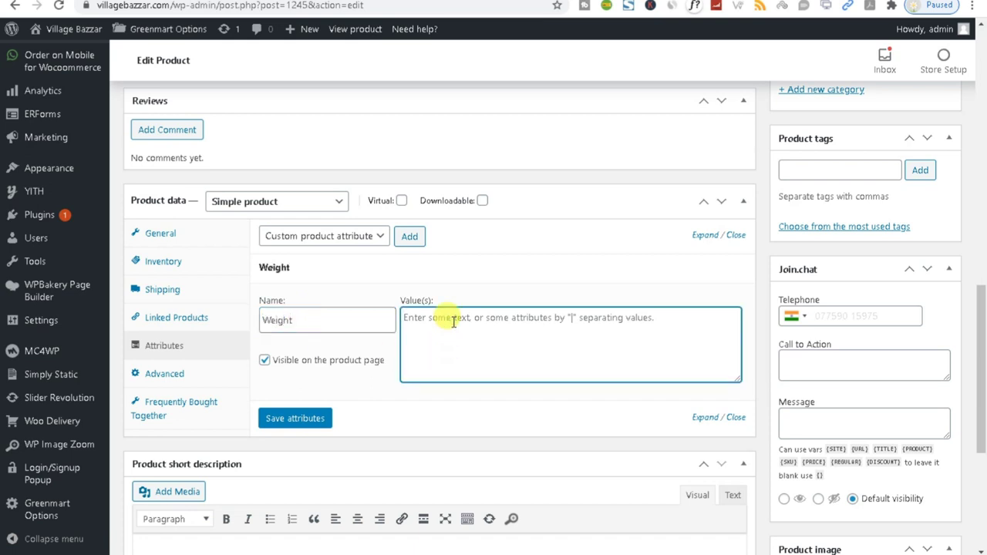
pyautogui.write('500 gm')
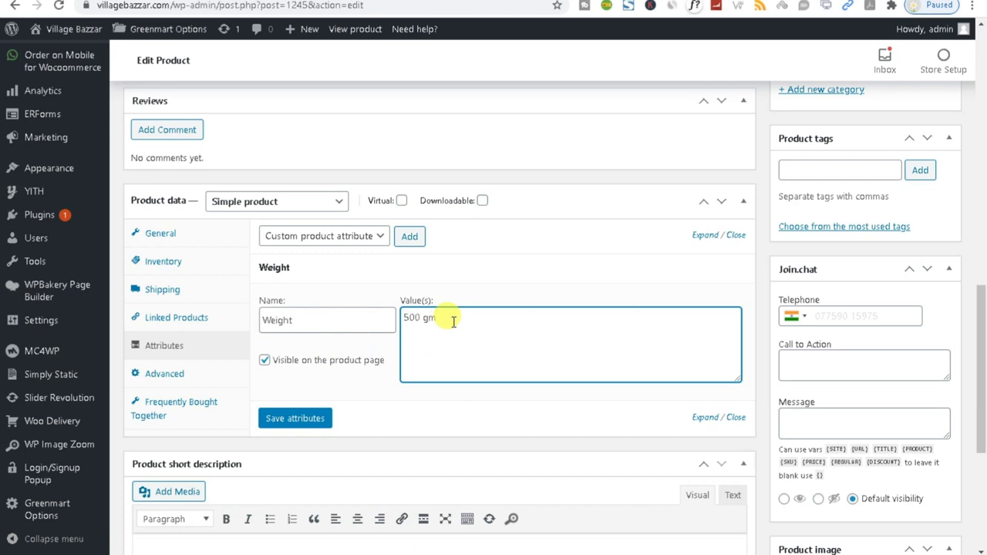
pyautogui.write(' |')
pyautogui.click(421, 319)
pyautogui.press('BackSpace')
pyautogui.moveTo(447, 319); pyautogui.dragTo(435, 318)
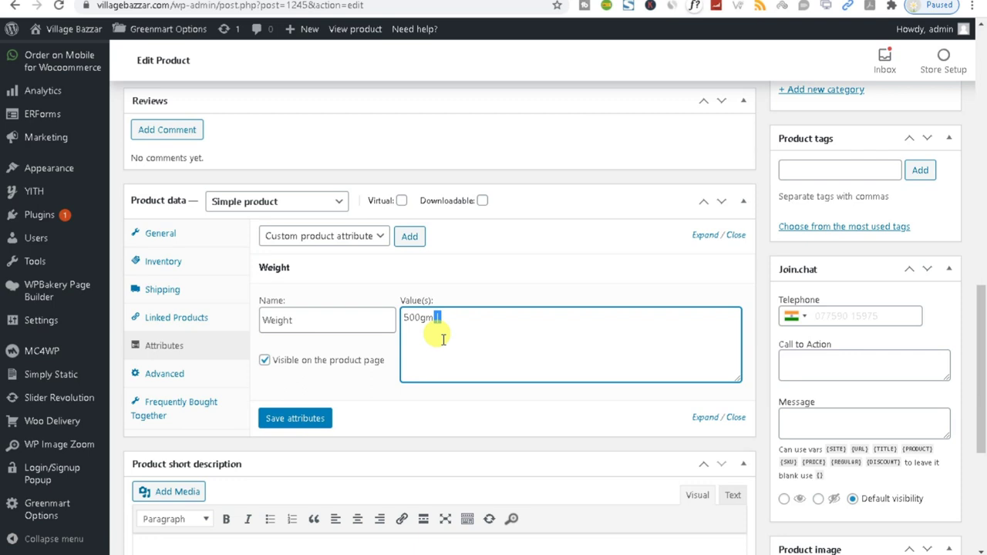
pyautogui.click(293, 6)
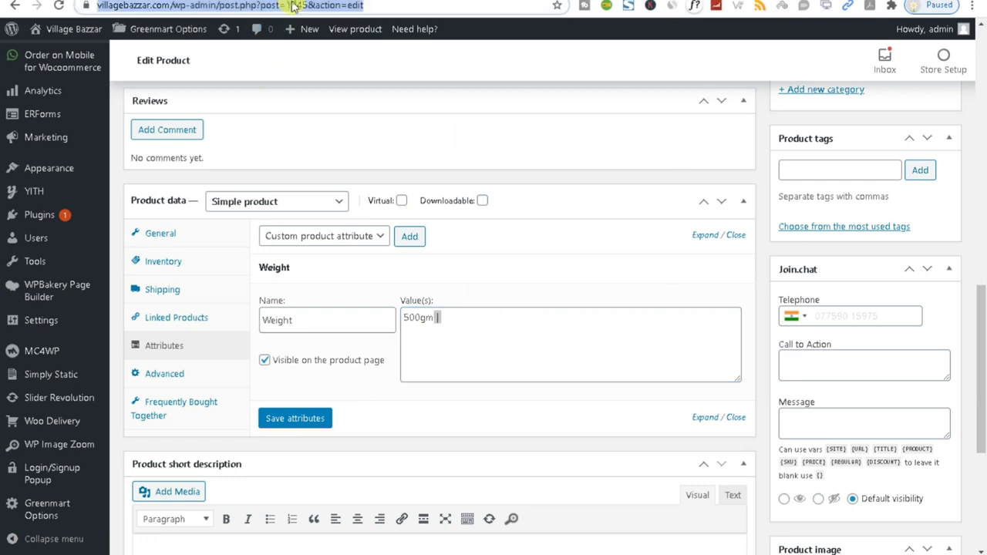
pyautogui.write('\\ ')
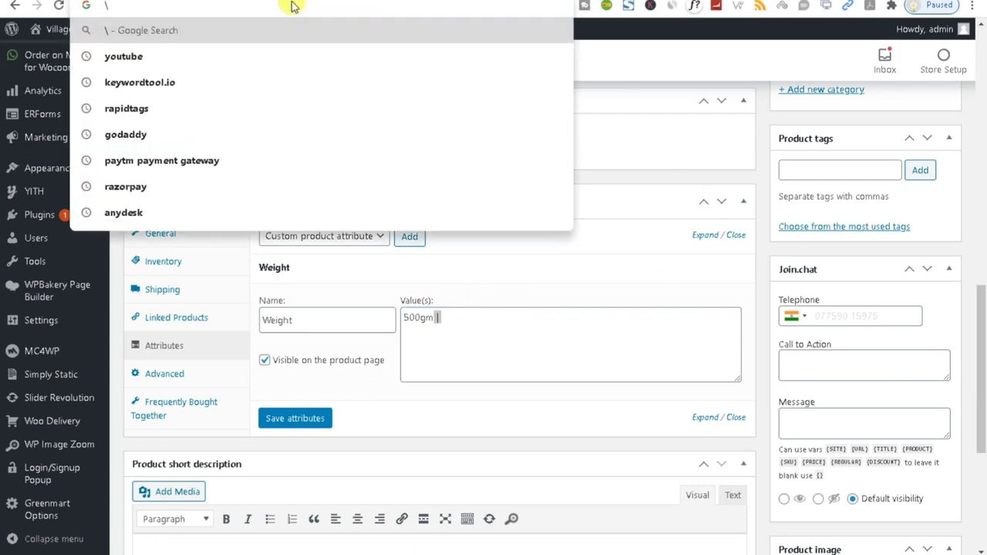
pyautogui.write('/')
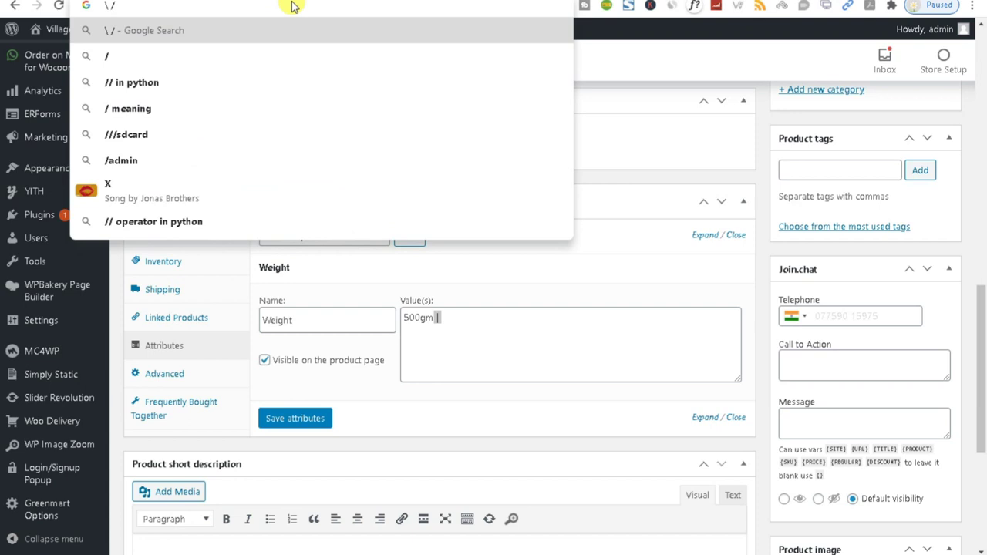
pyautogui.press('BackSpace')
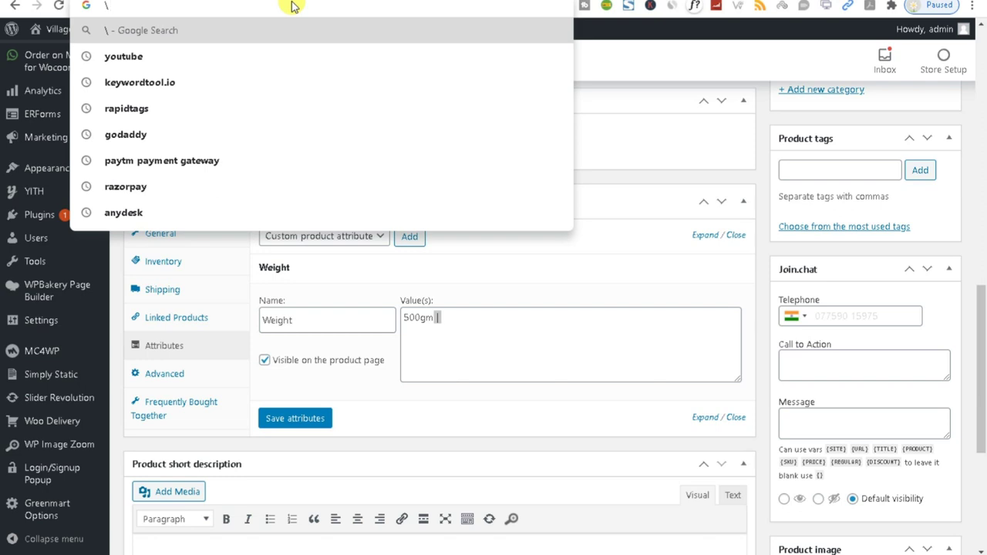
# Step: Add 1kg and 2kg as further Weight values, separated by vertical bars
pyautogui.click(443, 316)
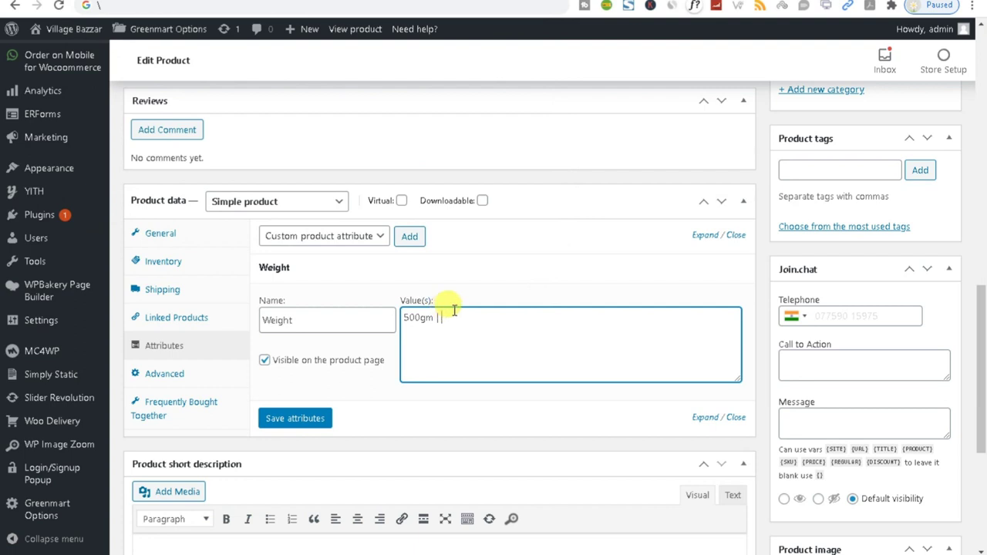
pyautogui.write('1k')
pyautogui.write('g')
pyautogui.write('m')
pyautogui.write('kg')
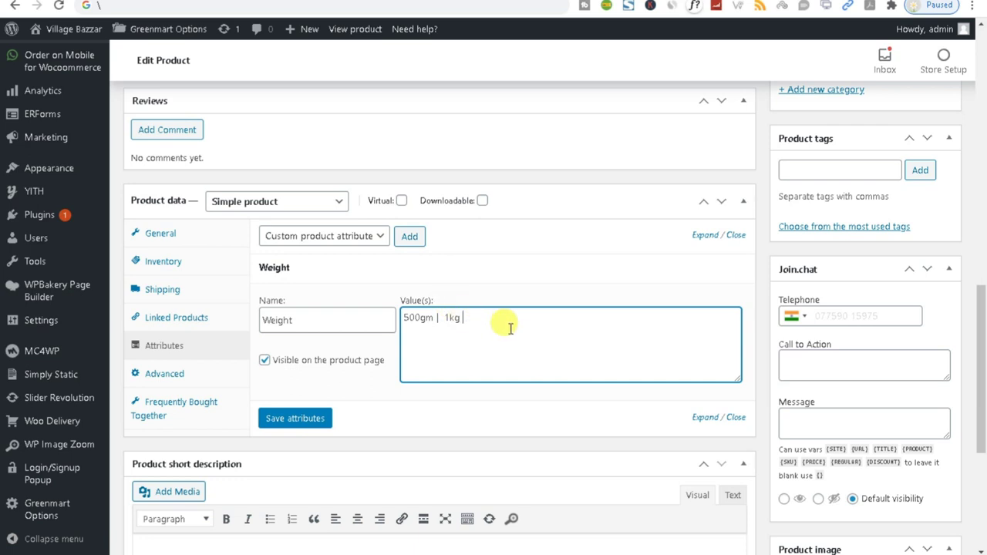
pyautogui.write(' 2')
pyautogui.press('BackSpace')
pyautogui.write('| 2')
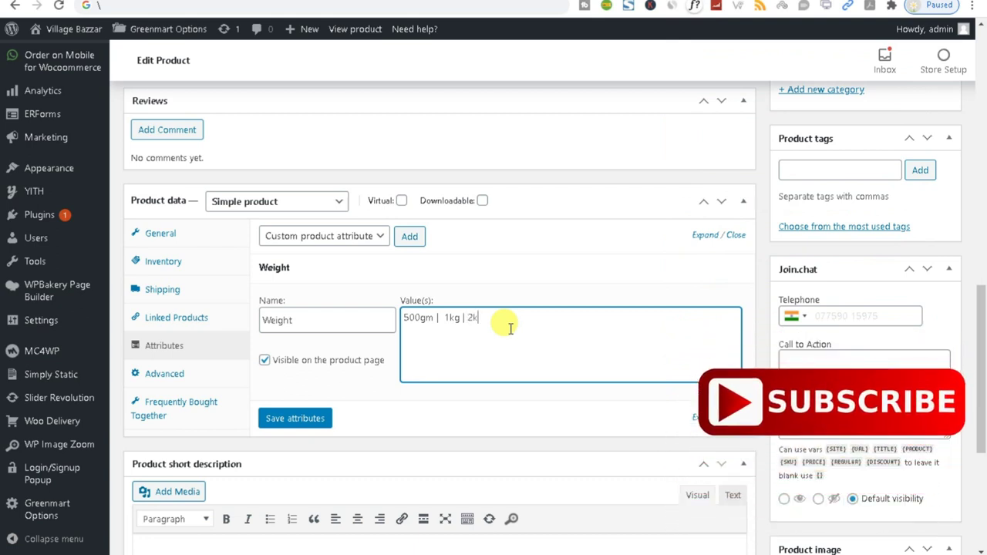
pyautogui.write('kg')
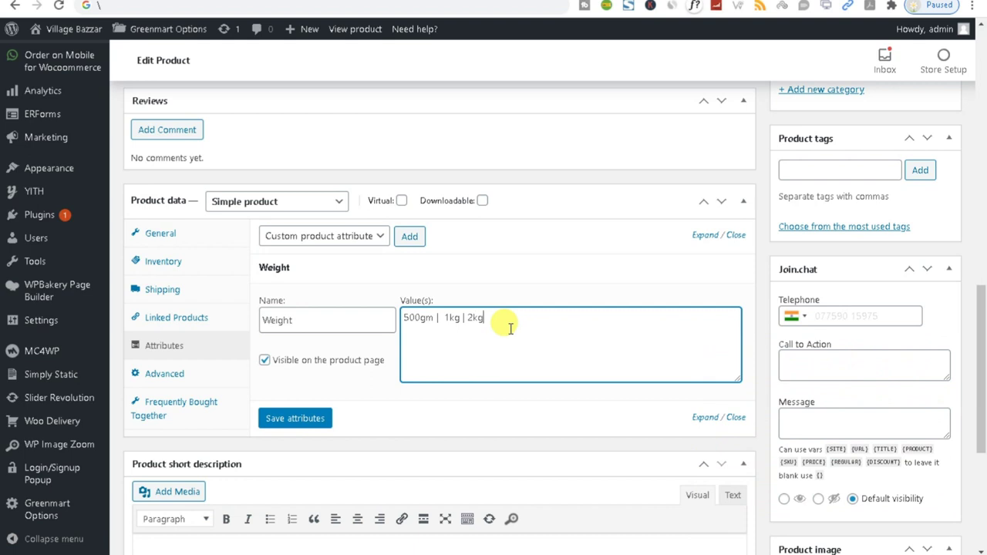
# Step: Save the Weight attribute and look over the product's store page
pyautogui.click(313, 424)
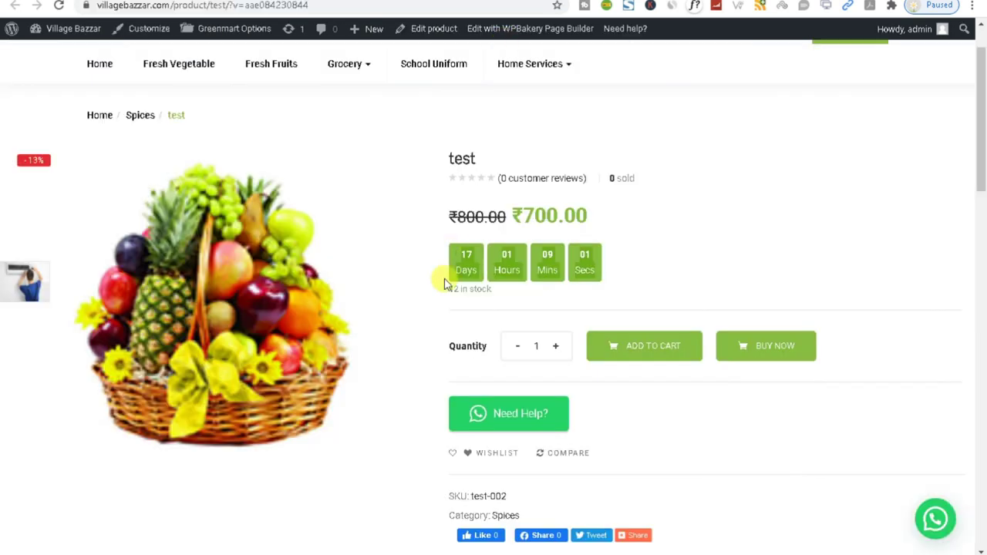
pyautogui.scroll(-4, 359, 412)
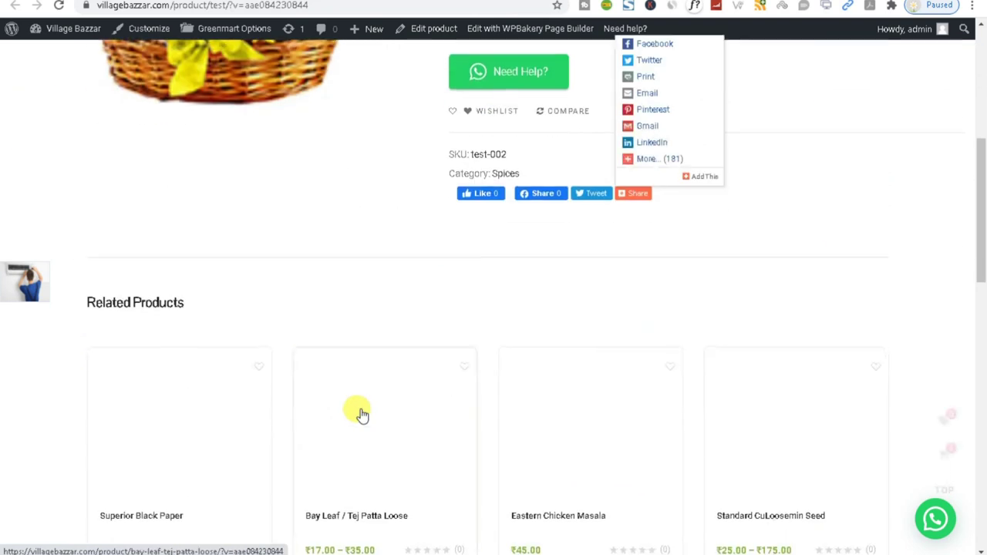
pyautogui.scroll(2, 356, 417)
pyautogui.moveTo(638, 400)
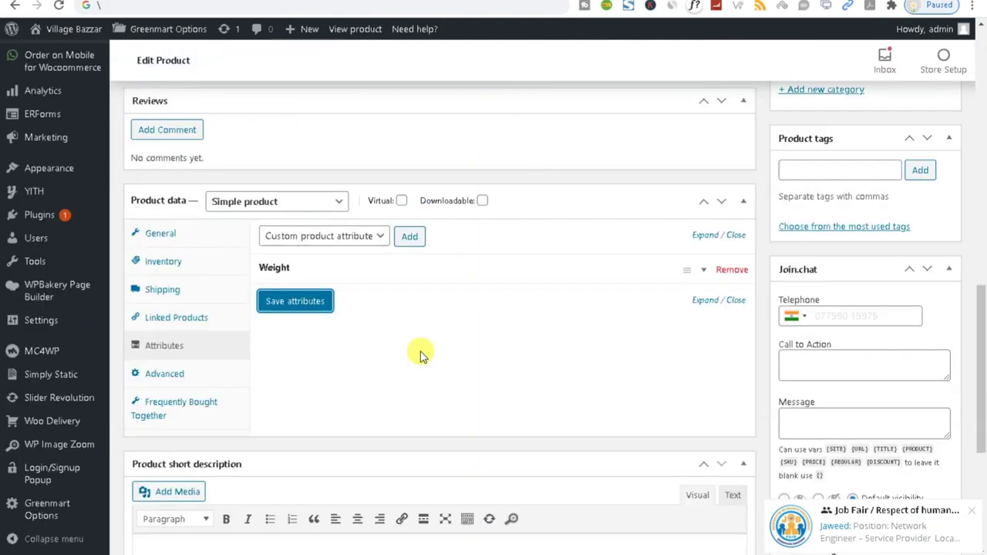
pyautogui.click(298, 302)
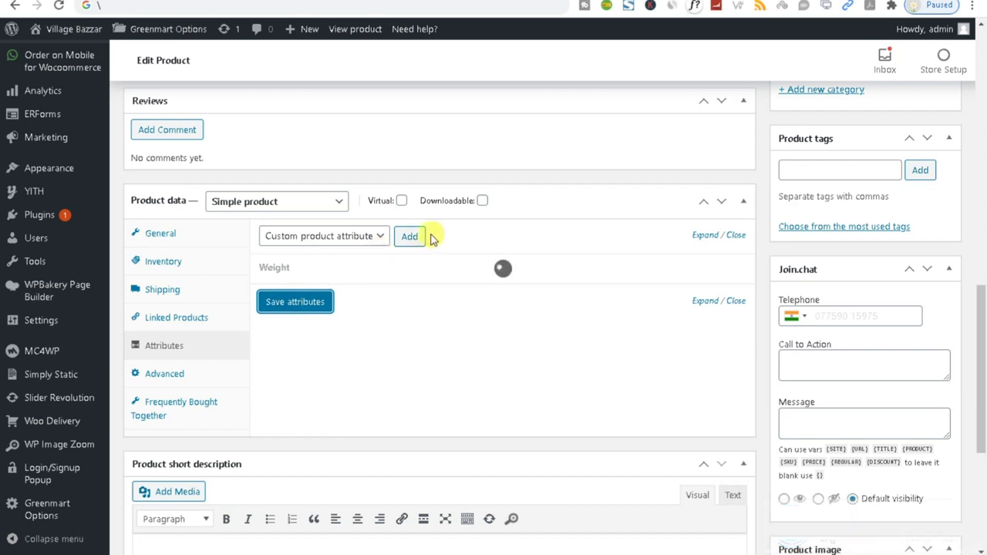
# Step: Add a second custom product attribute and name it Size
pyautogui.click(407, 235)
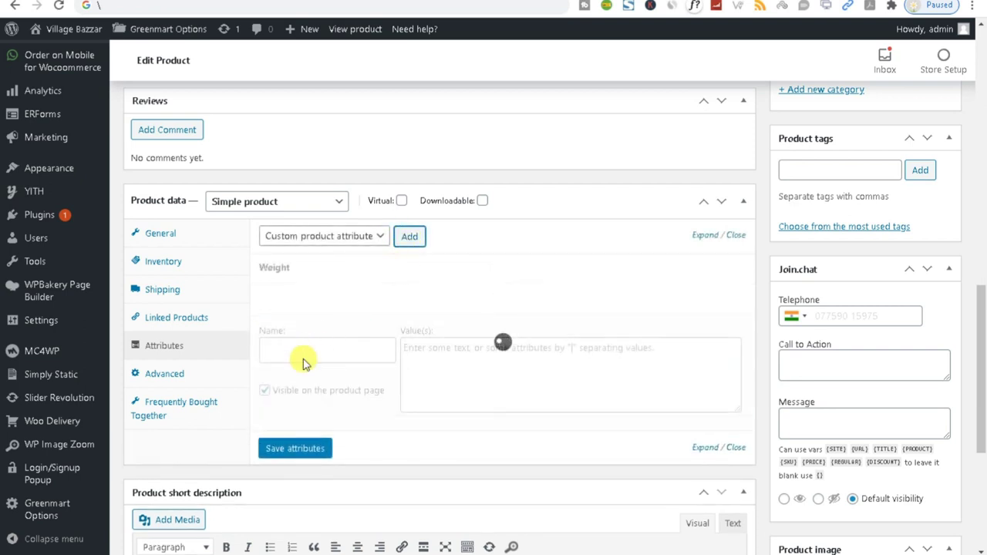
pyautogui.click(408, 236)
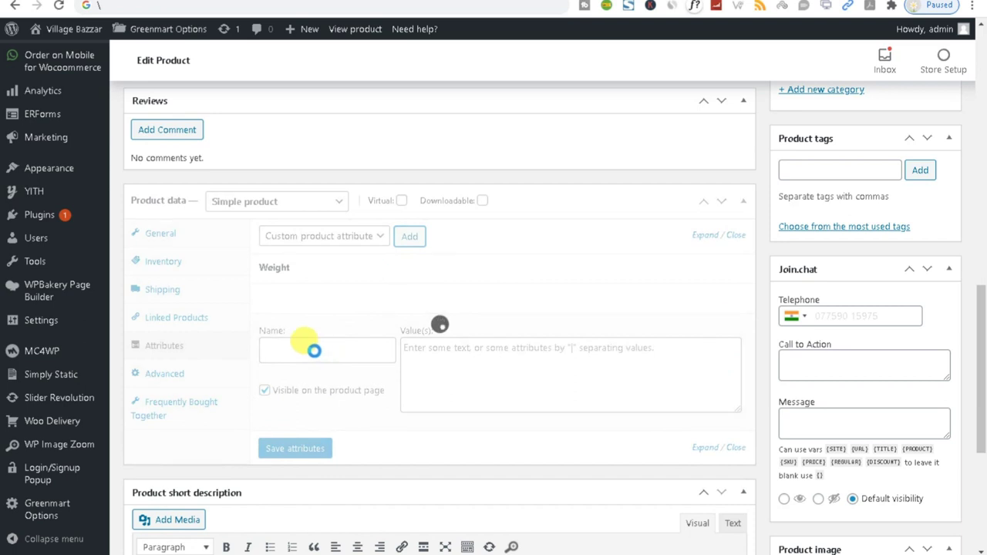
pyautogui.click(270, 351)
pyautogui.write('Size')
# Step: Enter 28, 29, 30 and 32 as the Size values, separated by vertical bars, and save the attributes
pyautogui.click(457, 357)
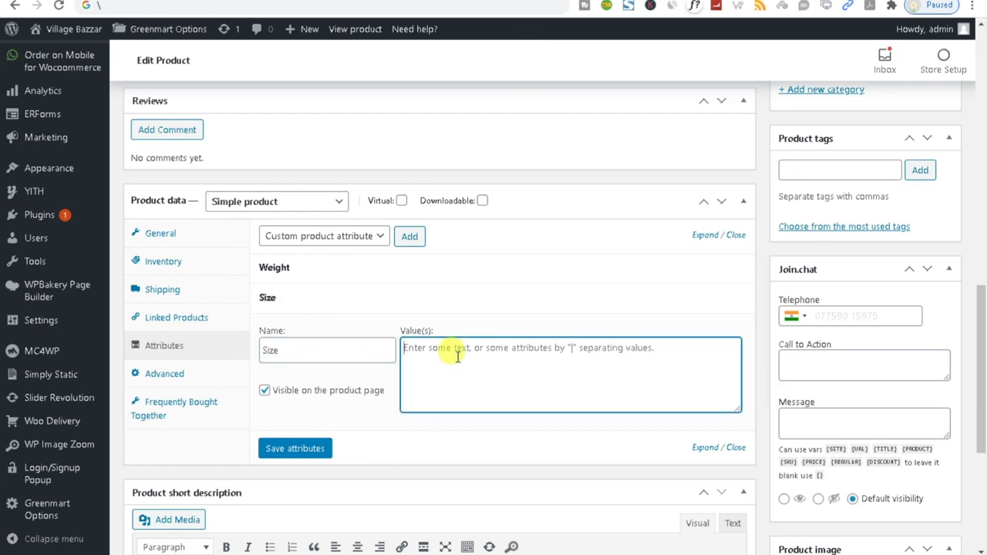
pyautogui.write('28 ')
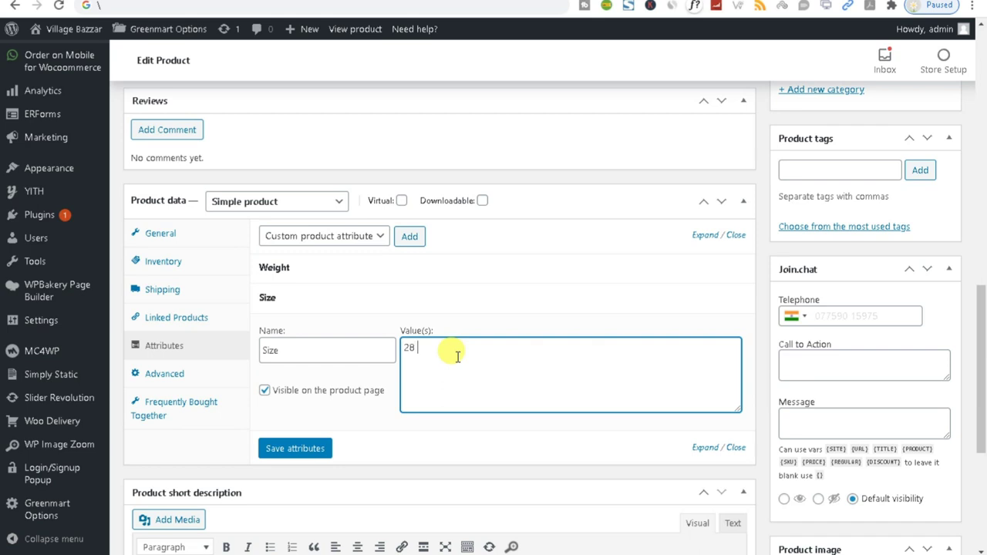
pyautogui.write('| 29 | 30 | 32 |')
pyautogui.click(294, 448)
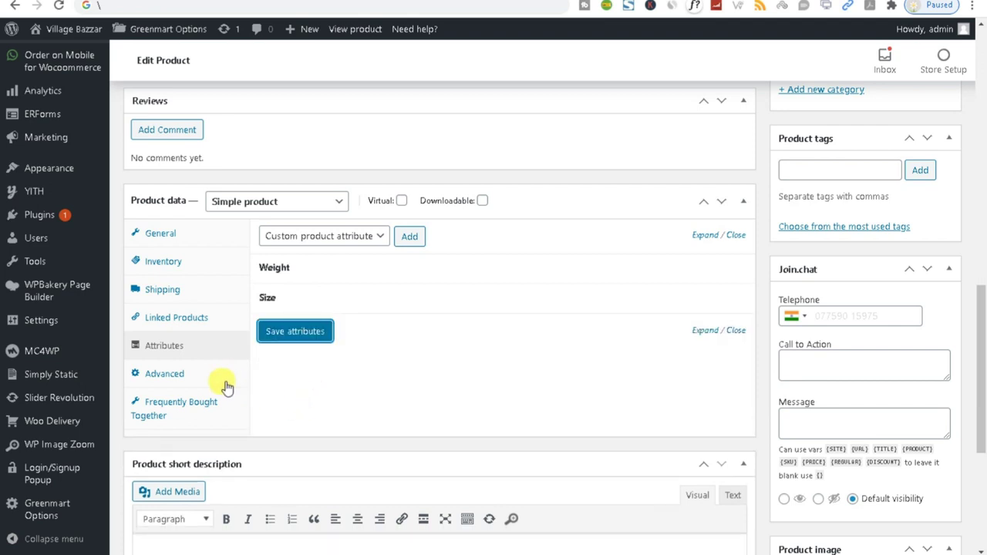
pyautogui.click(286, 335)
# Step: Change the product type from simple to Variable product
pyautogui.click(255, 200)
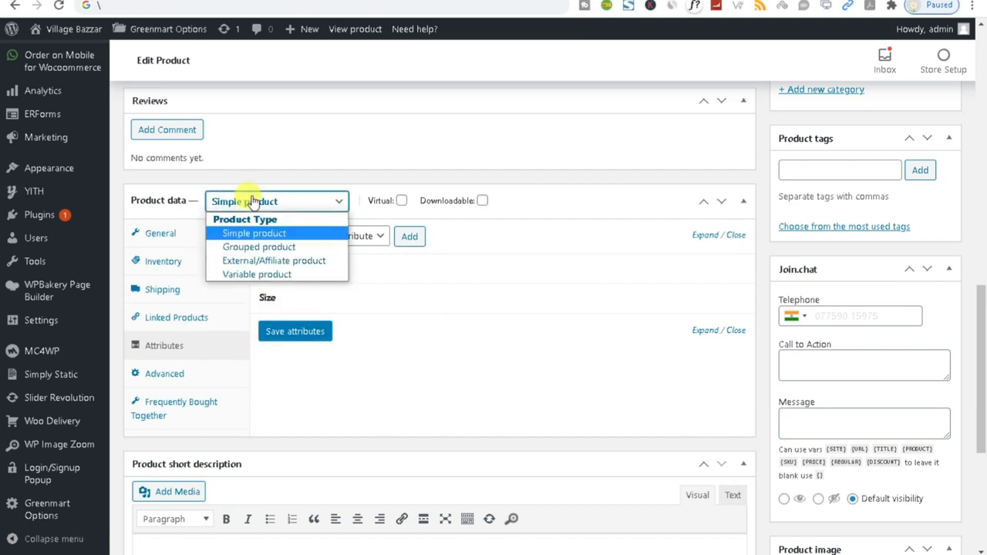
pyautogui.click(259, 274)
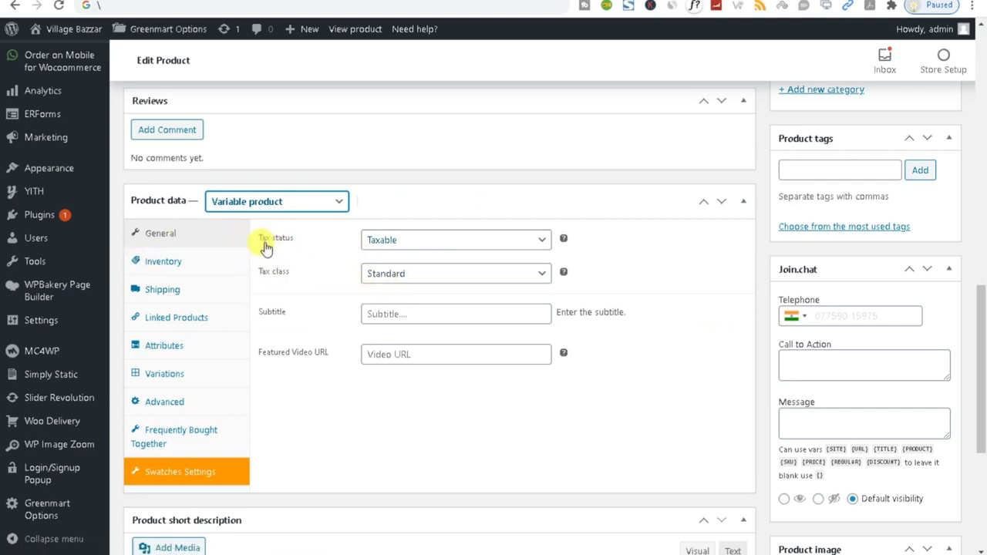
# Step: Set the variable product's tax status to None and its tax class to Zero rate
pyautogui.click(387, 245)
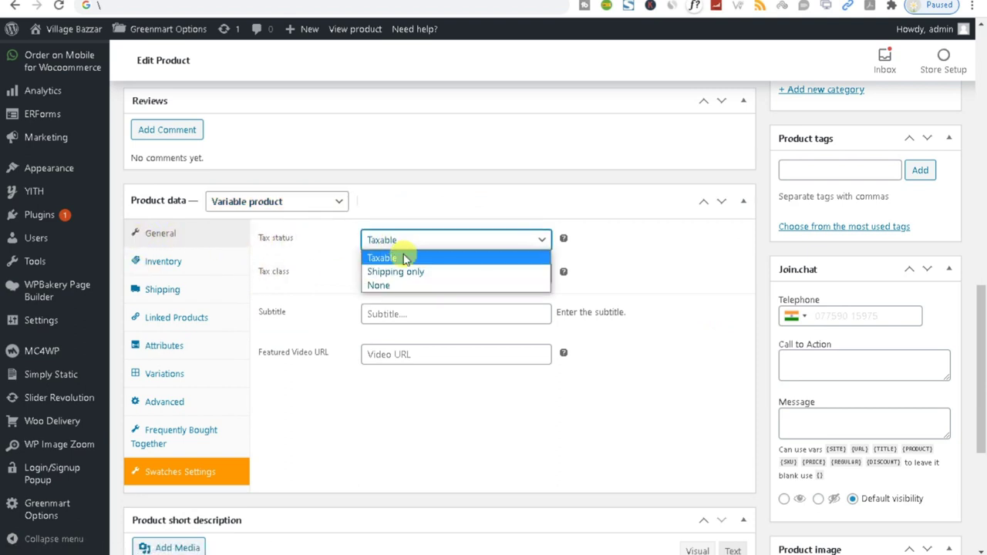
pyautogui.click(403, 259)
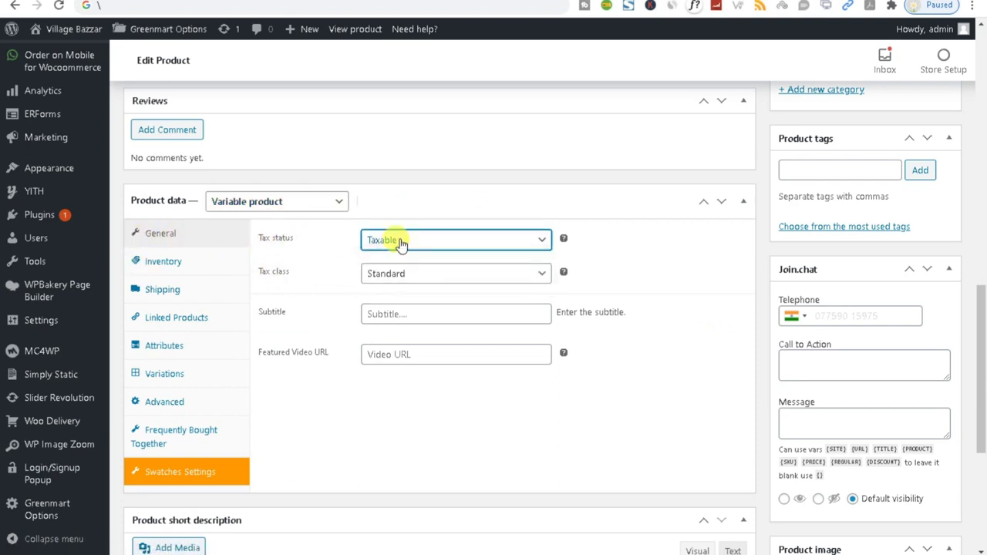
pyautogui.click(394, 239)
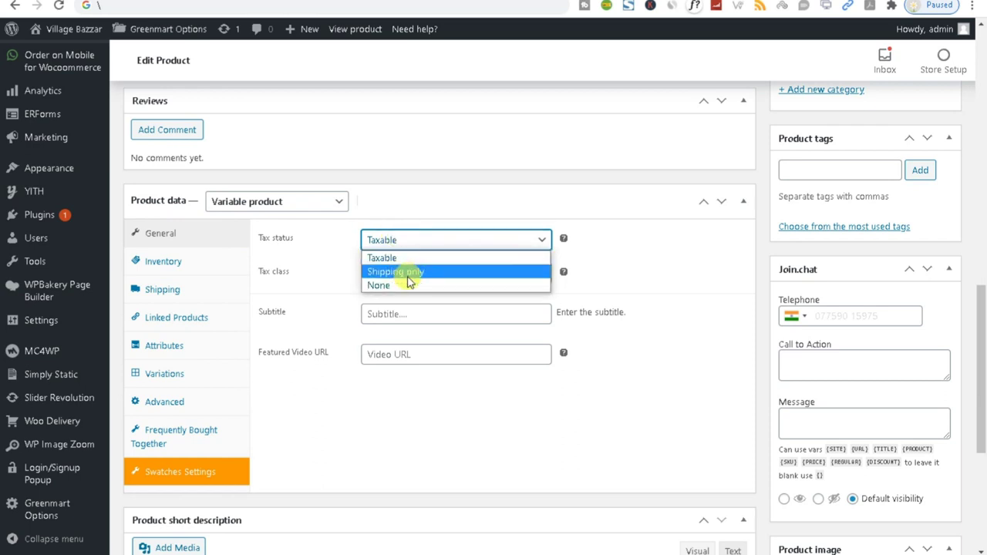
pyautogui.click(407, 285)
pyautogui.click(403, 279)
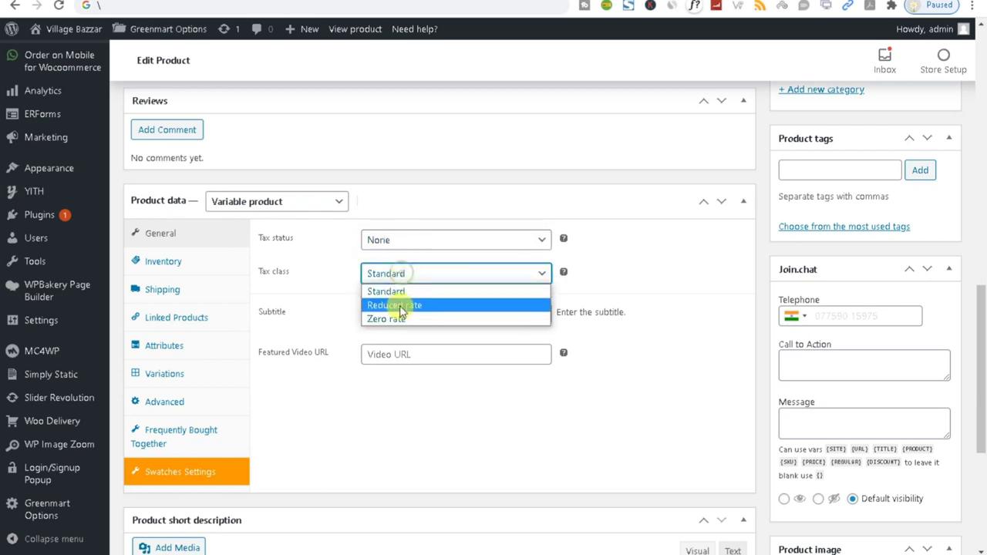
pyautogui.click(396, 319)
pyautogui.click(370, 314)
pyautogui.click(382, 356)
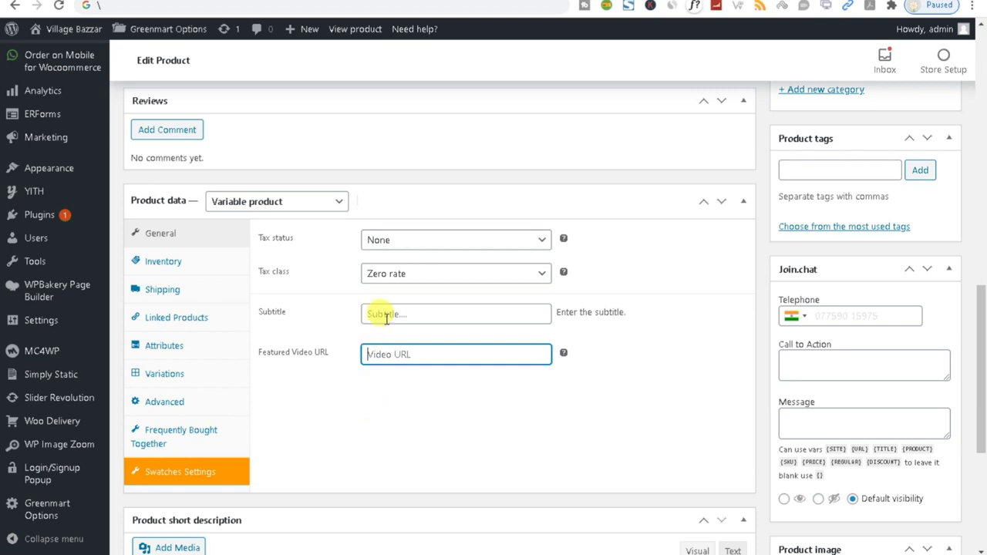
# Step: Save the existing Weight and Size attributes again and check the product's variations
pyautogui.click(171, 347)
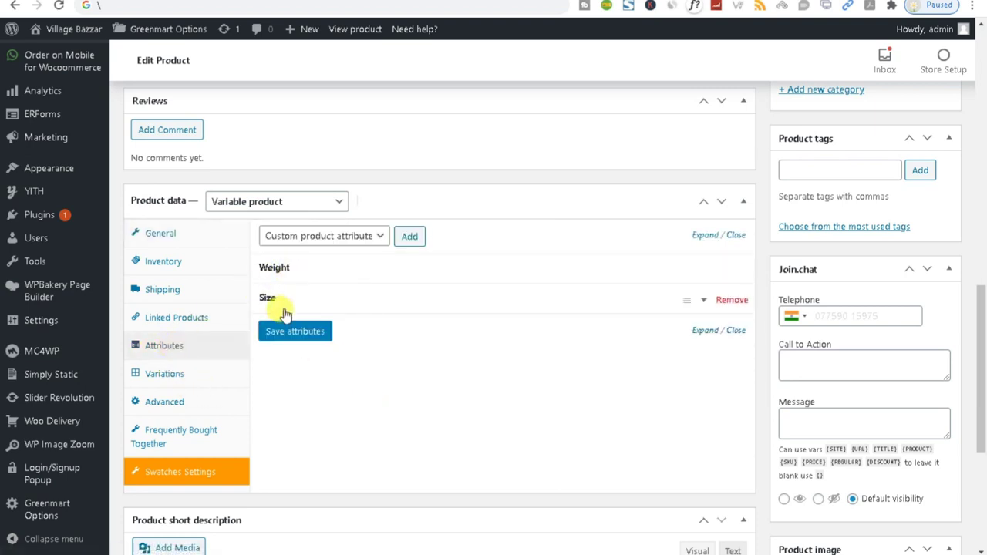
pyautogui.click(169, 379)
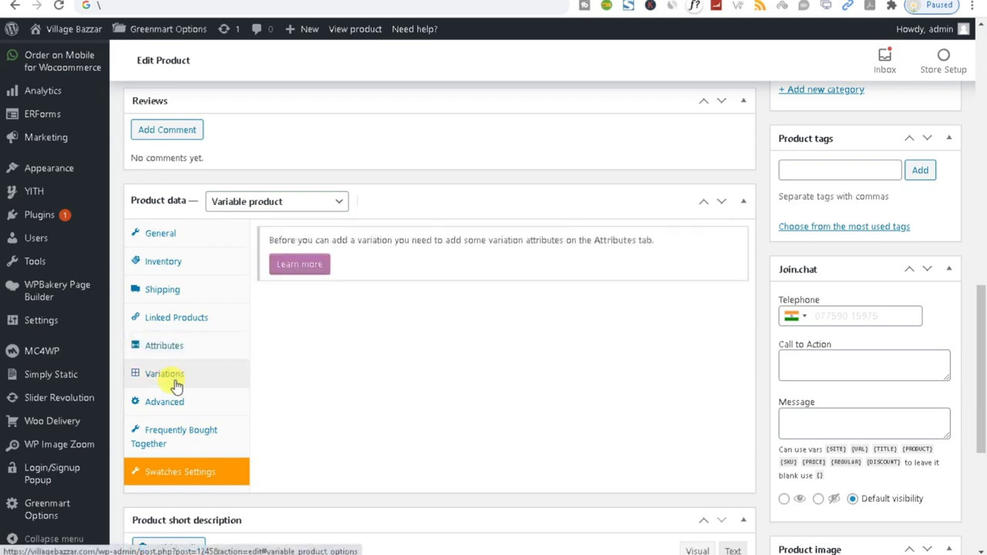
pyautogui.click(171, 345)
pyautogui.click(291, 334)
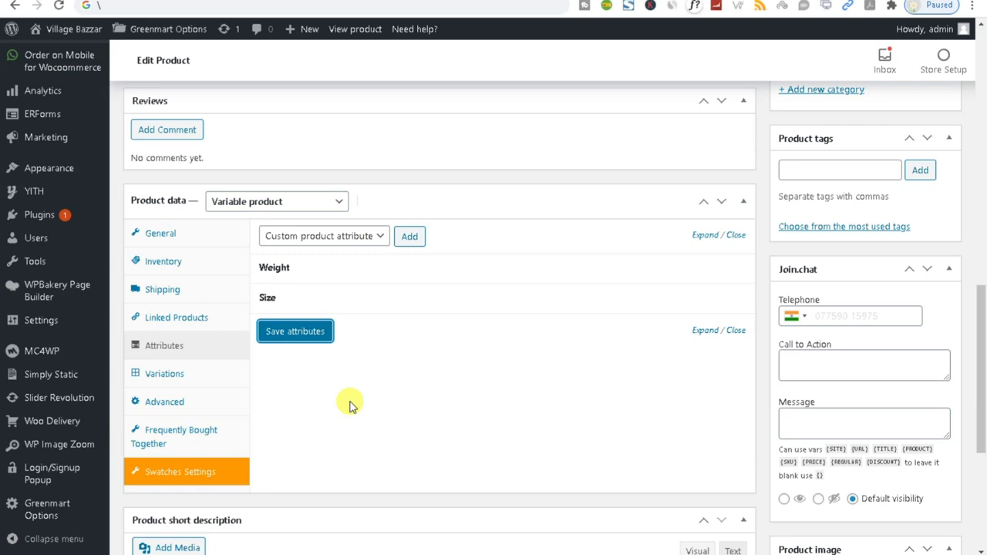
pyautogui.click(135, 374)
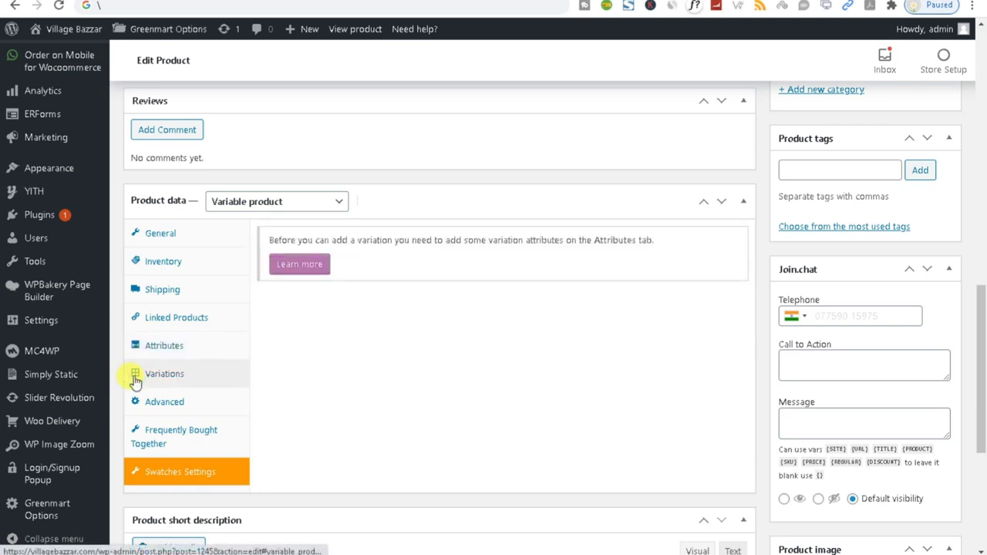
# Step: Reselect the Variable product type, and resave the attributes before checking the variations again
pyautogui.click(295, 202)
pyautogui.click(293, 274)
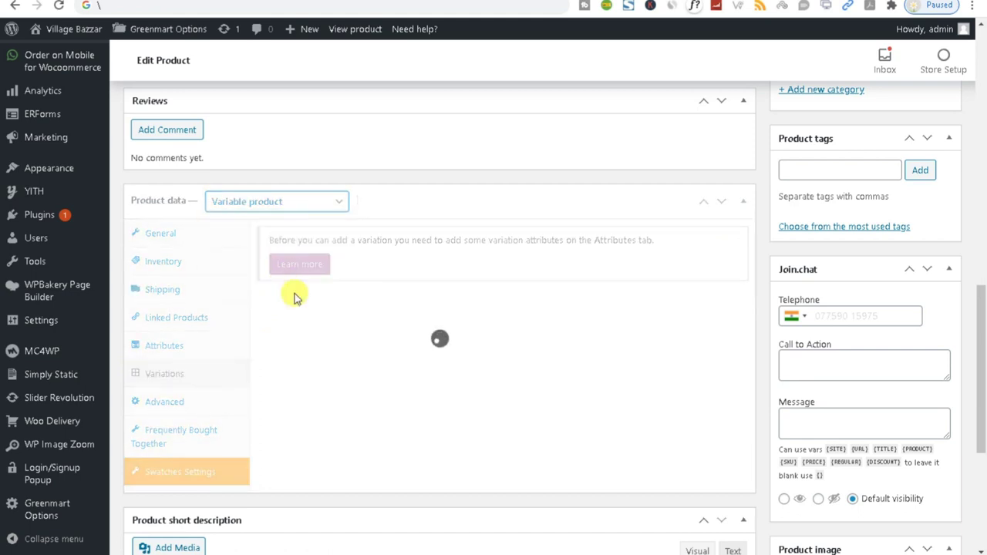
pyautogui.click(156, 345)
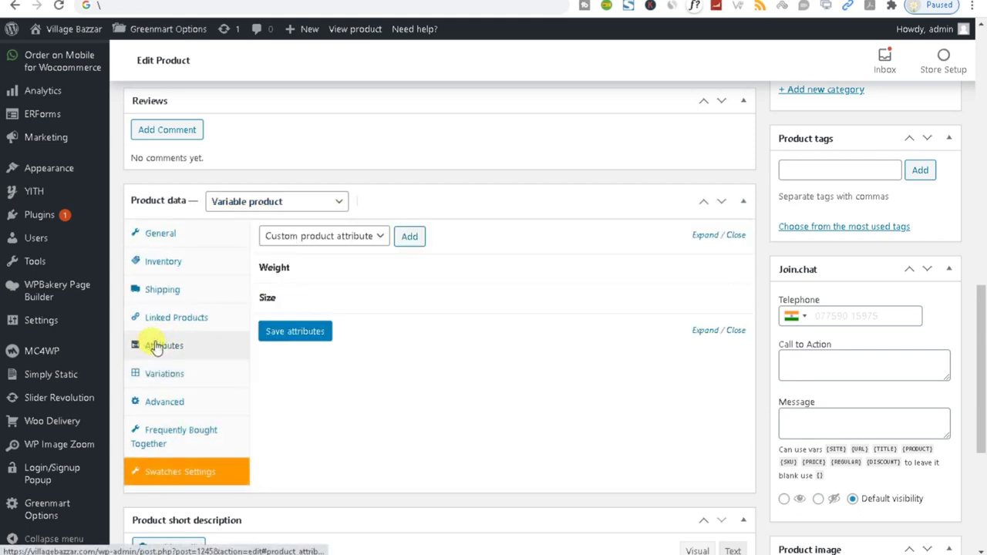
pyautogui.click(276, 334)
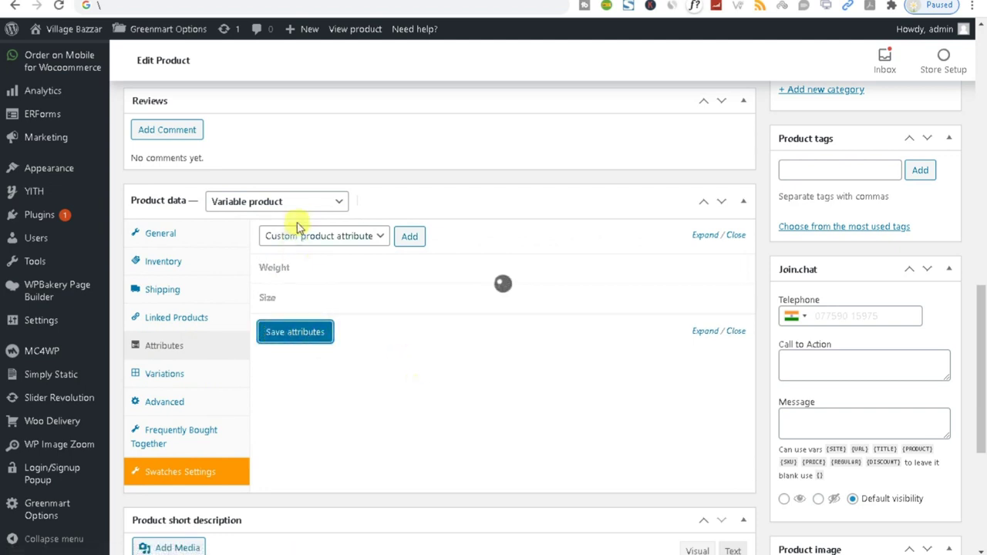
pyautogui.click(156, 376)
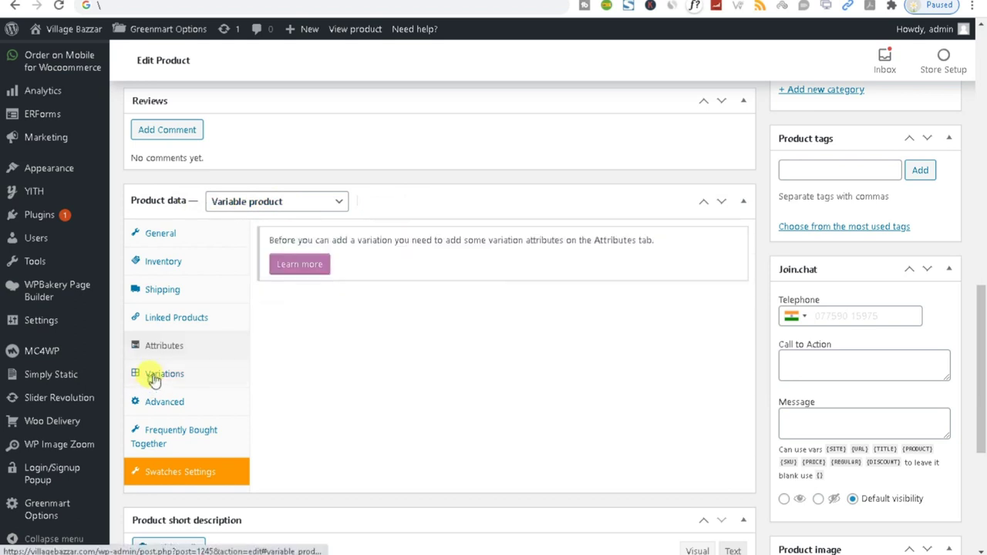
# Step: Update the test product and check its variations on the reloaded edit page
pyautogui.scroll(4, 743, 181)
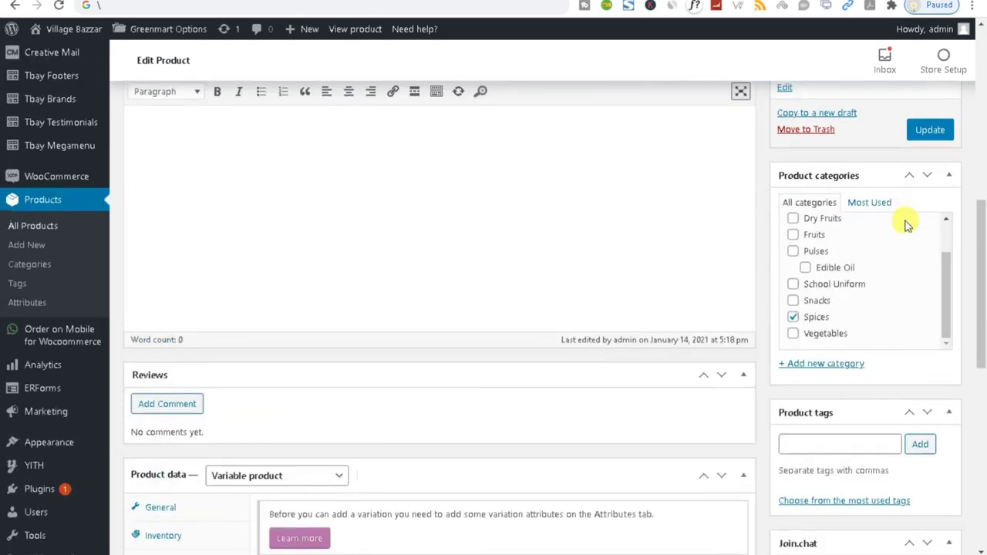
pyautogui.click(930, 130)
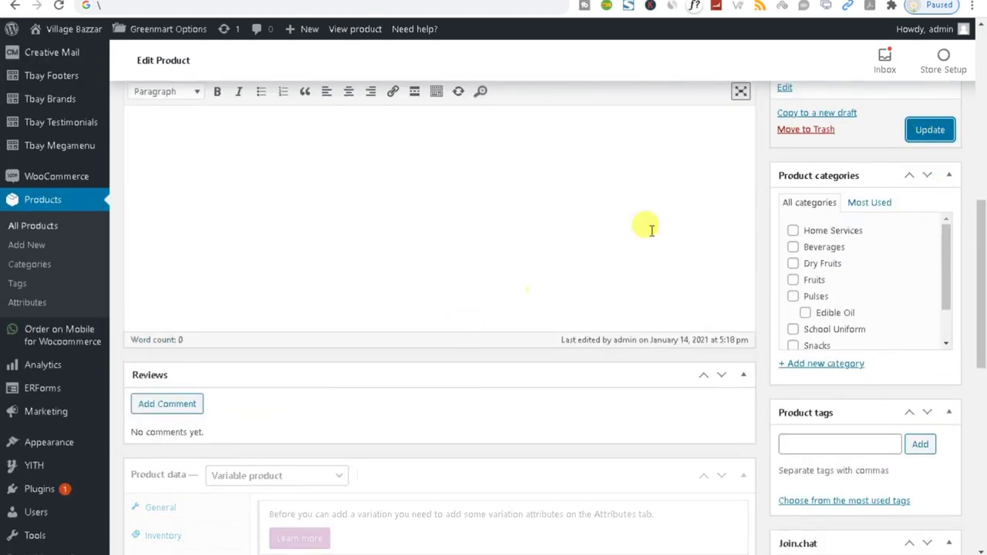
pyautogui.scroll(-4, 309, 394)
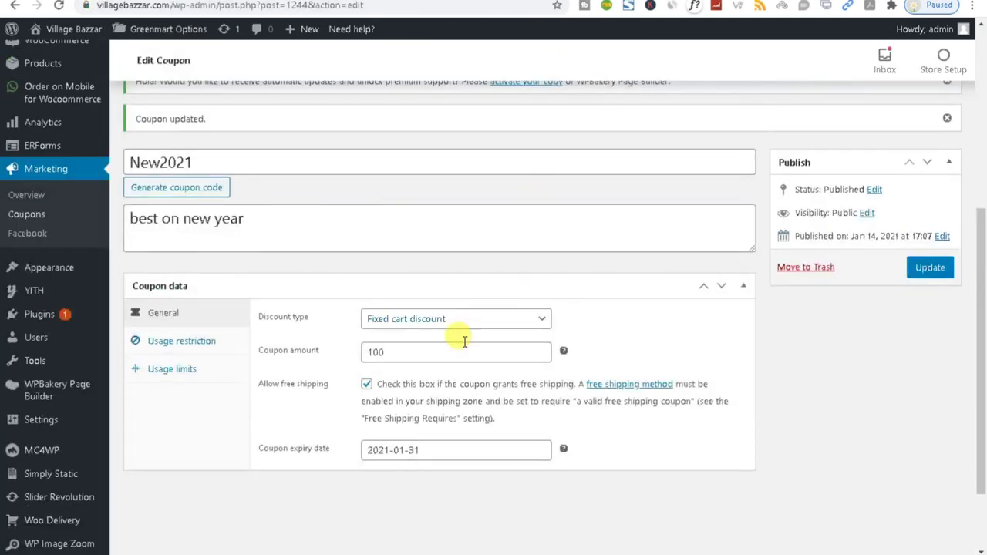
pyautogui.scroll(2, 455, 347)
pyautogui.scroll(5, 447, 364)
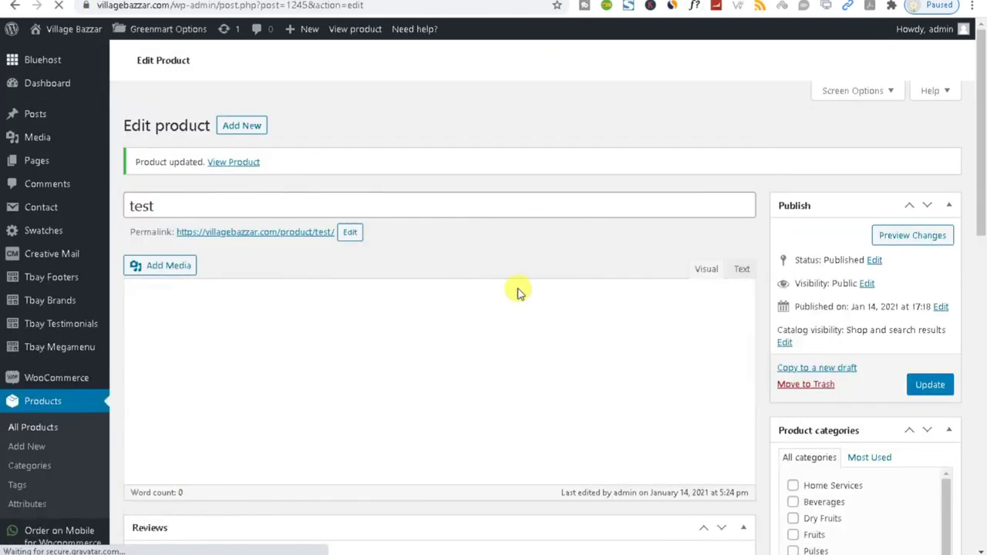
pyautogui.scroll(-7, 496, 320)
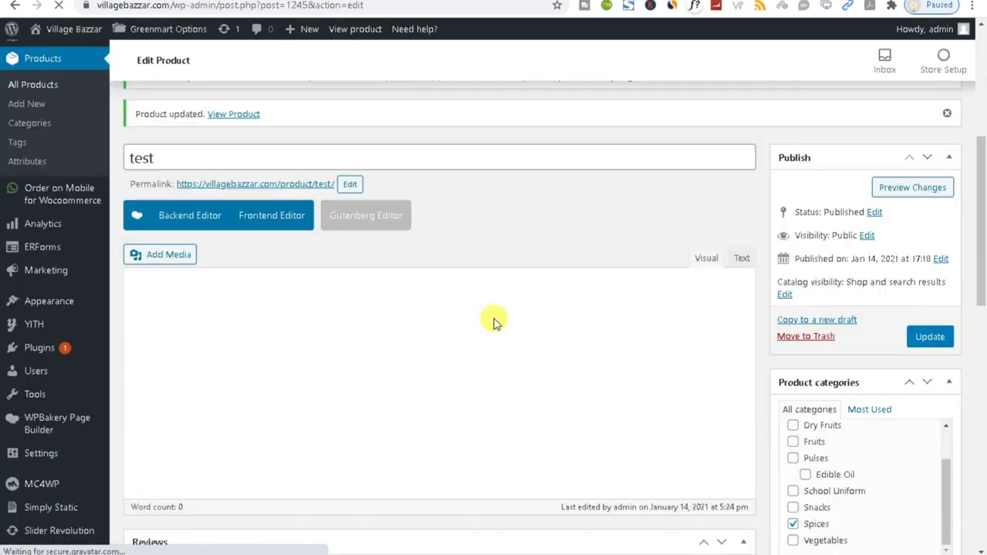
pyautogui.scroll(-4, 494, 318)
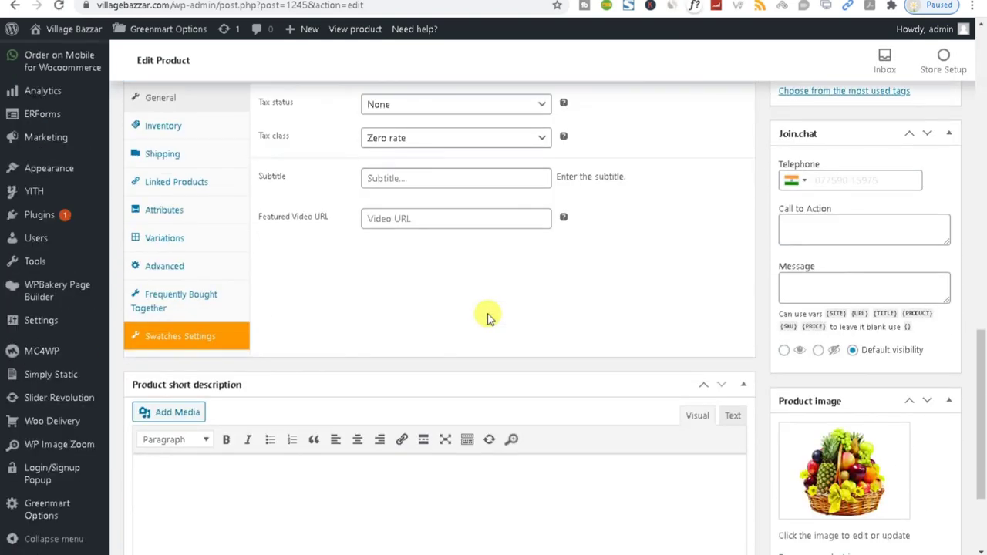
pyautogui.click(160, 241)
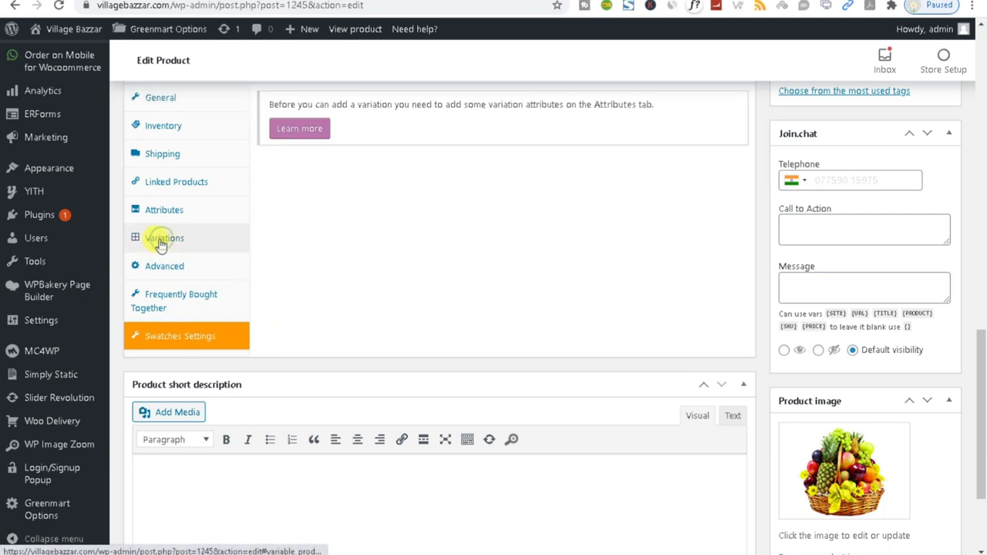
# Step: Expand the Weight and Size attributes to review their values and options, and save the attributes
pyautogui.scroll(2, 185, 231)
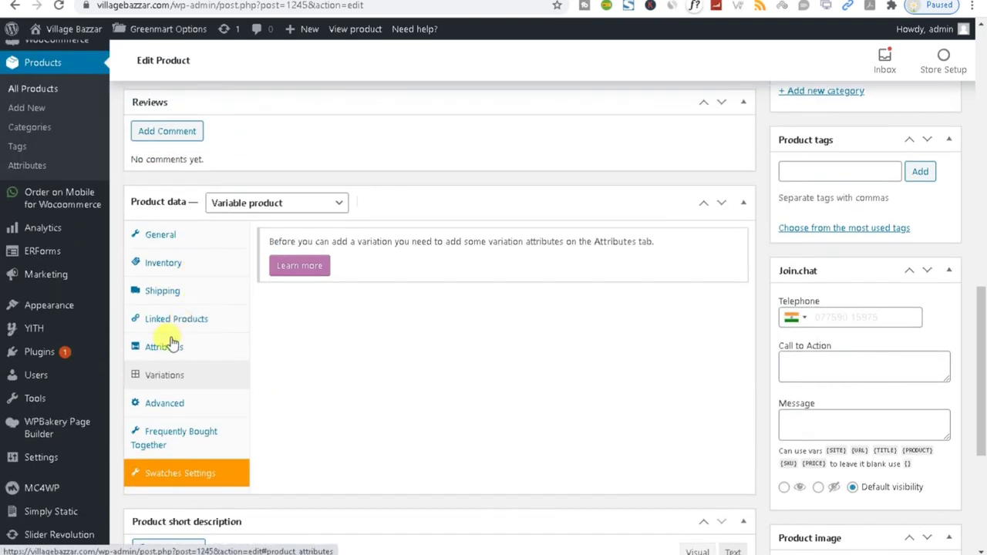
pyautogui.click(165, 347)
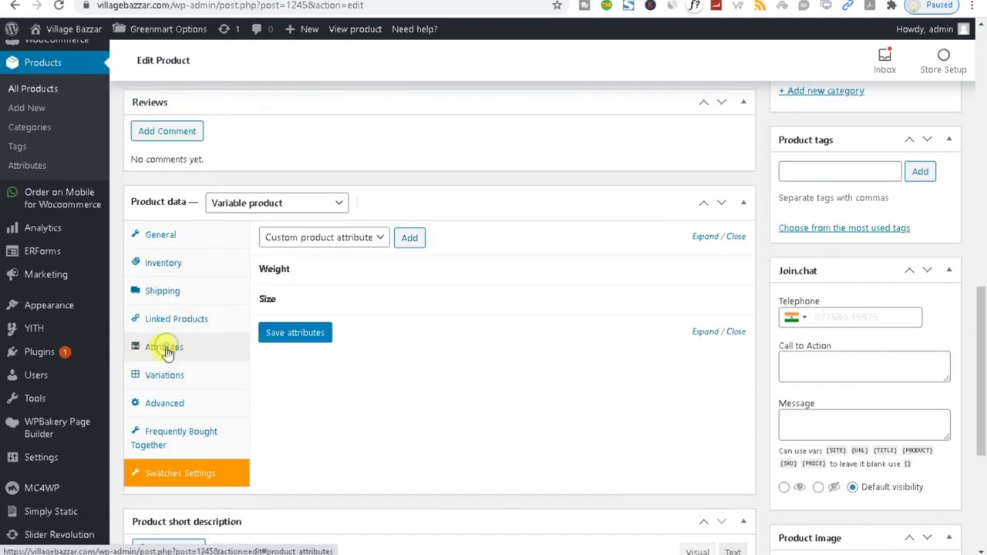
pyautogui.click(359, 271)
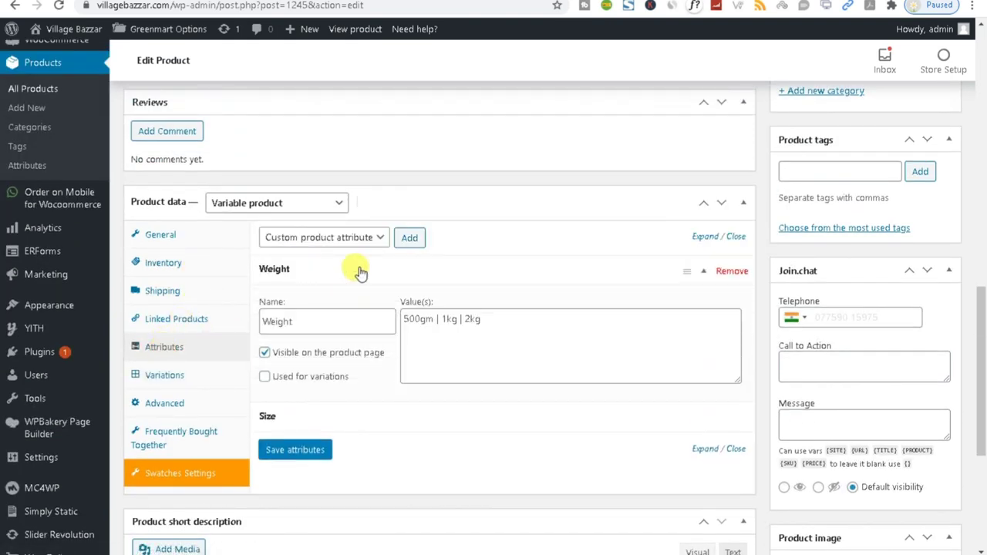
pyautogui.click(362, 426)
pyautogui.scroll(-3, 364, 428)
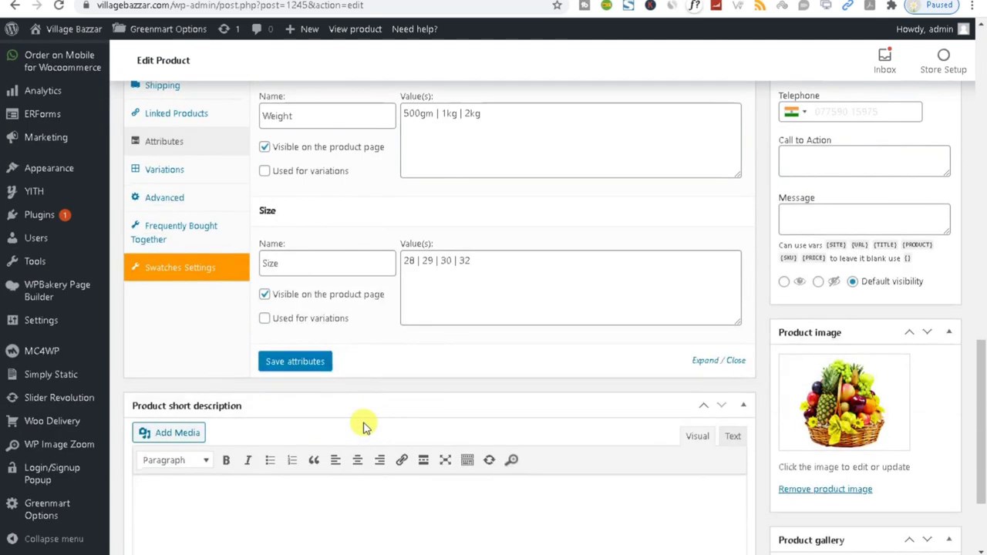
pyautogui.click(286, 368)
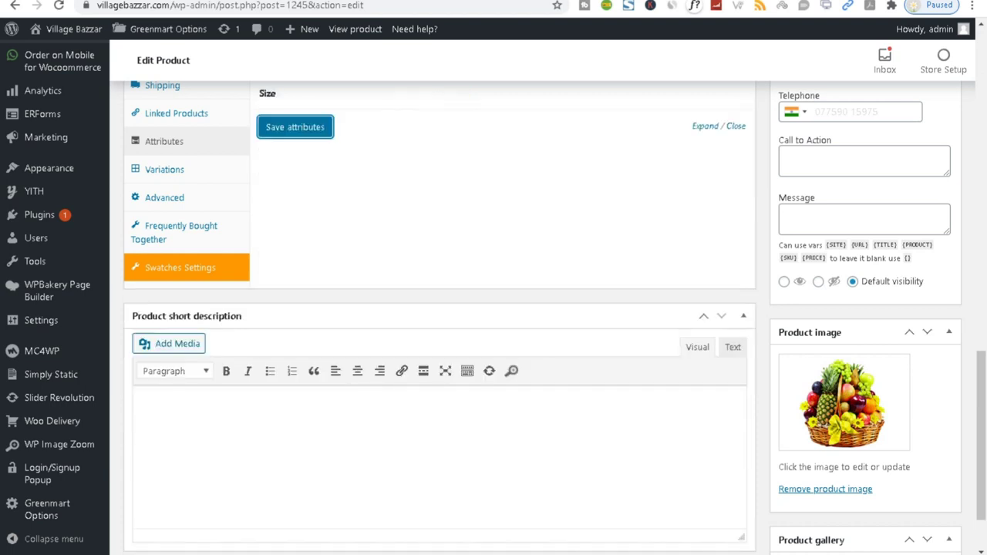
pyautogui.scroll(3, 424, 97)
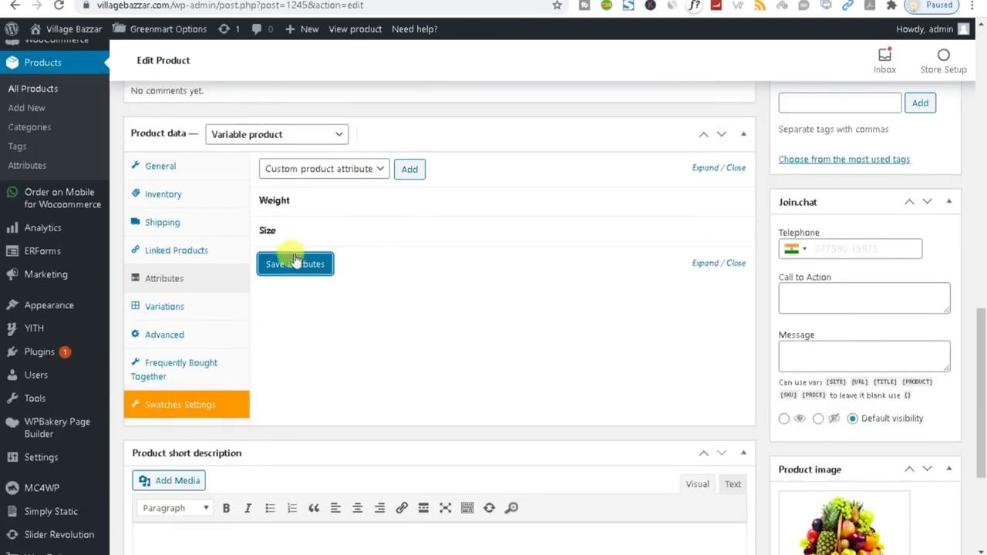
# Step: Enable the Size attribute to be used for variations and collapse its details
pyautogui.click(374, 225)
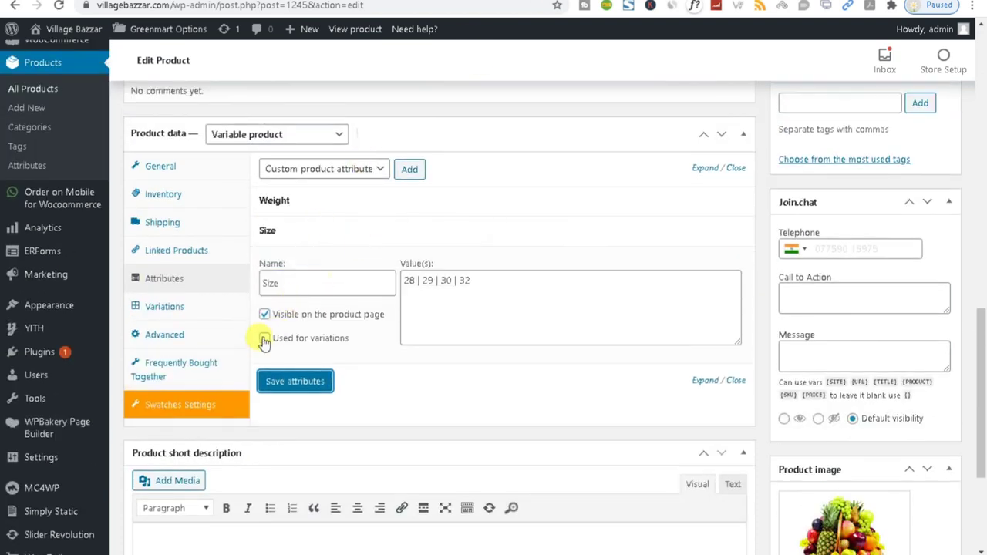
pyautogui.click(265, 338)
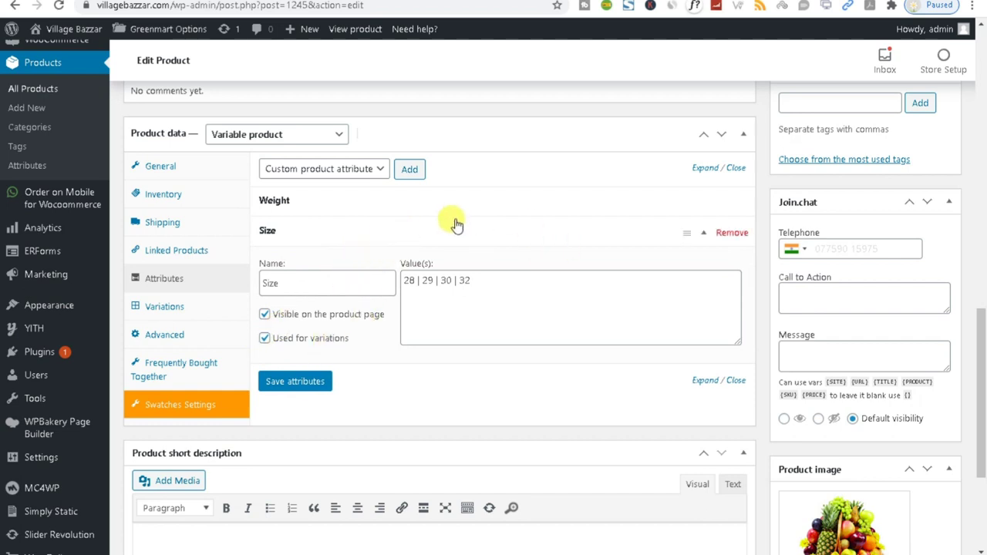
pyautogui.click(419, 225)
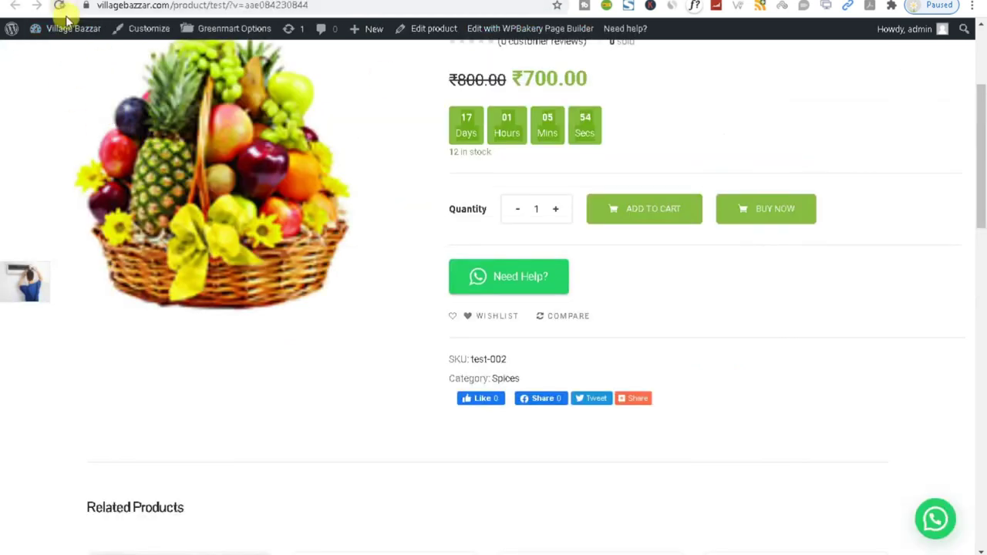
# Step: Reload the test product's store page and examine its availability notice and details
pyautogui.click(60, 6)
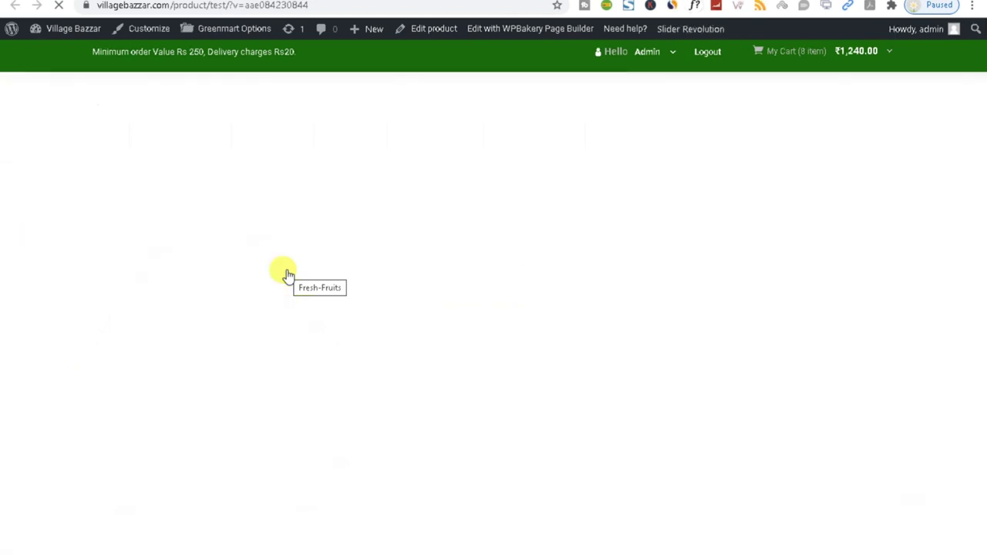
pyautogui.moveTo(819, 304); pyautogui.dragTo(506, 319)
pyautogui.click(520, 305)
pyautogui.tripleClick(522, 309)
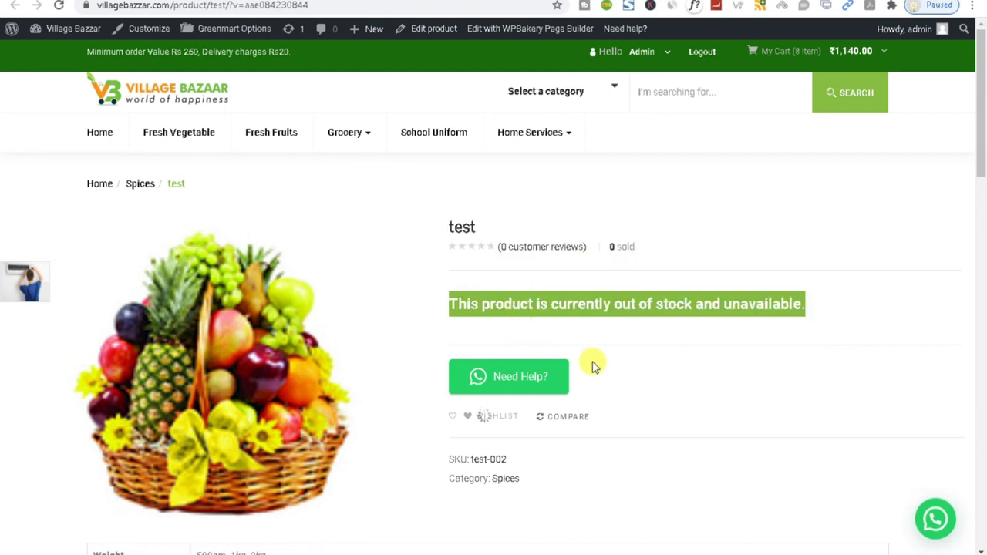
pyautogui.doubleClick(553, 302)
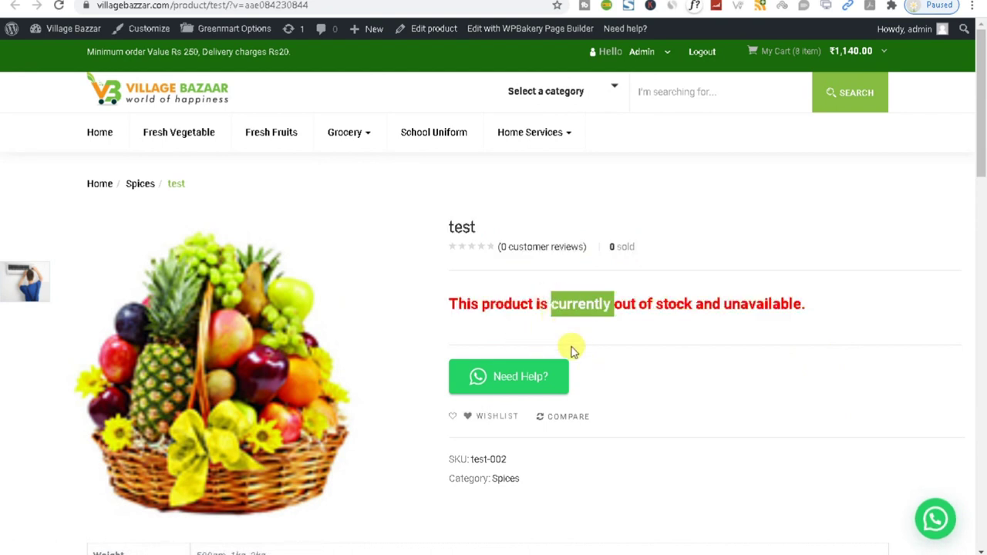
pyautogui.scroll(-3, 569, 346)
# Step: Return to the product editor, enable the Weight attribute to be used for variations and save the attributes
pyautogui.hotkey('ctrl', 'Tab')
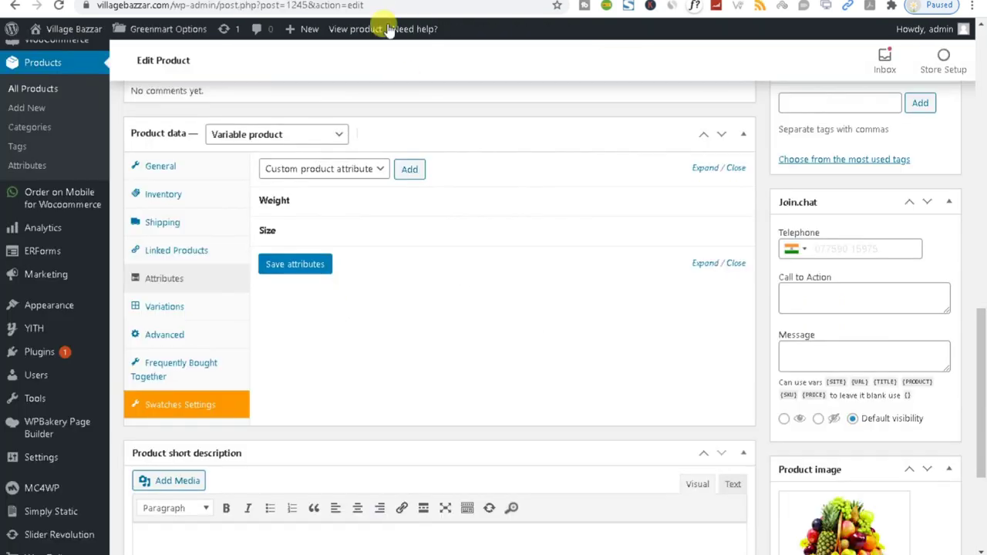
pyautogui.click(324, 198)
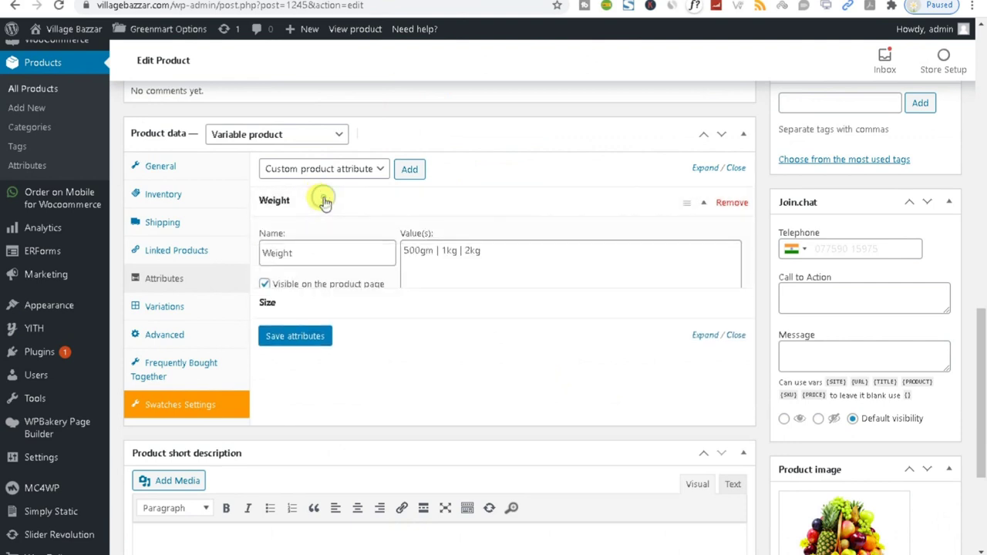
pyautogui.click(264, 309)
pyautogui.click(293, 381)
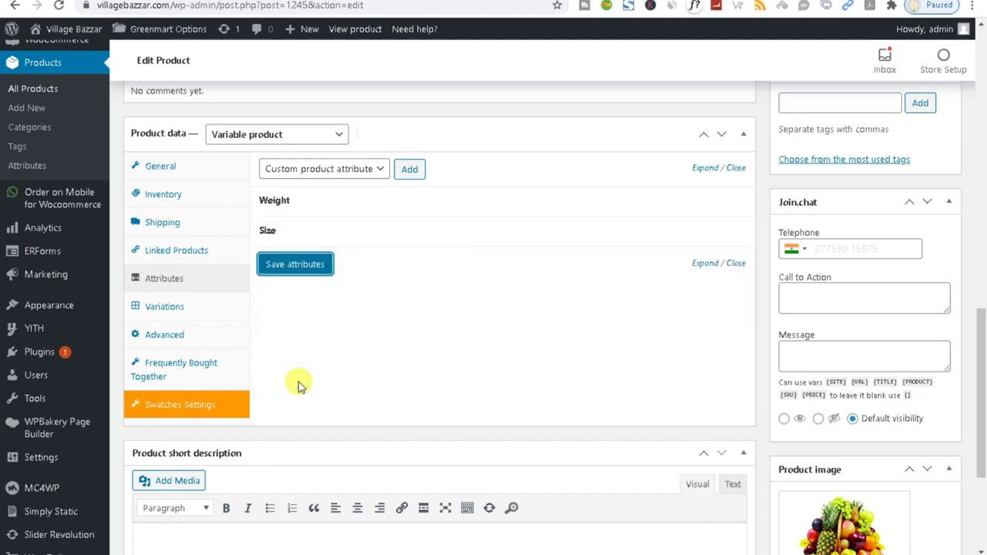
# Step: Create variations from all attributes for the product, covering every combination of Weight and Size
pyautogui.click(162, 313)
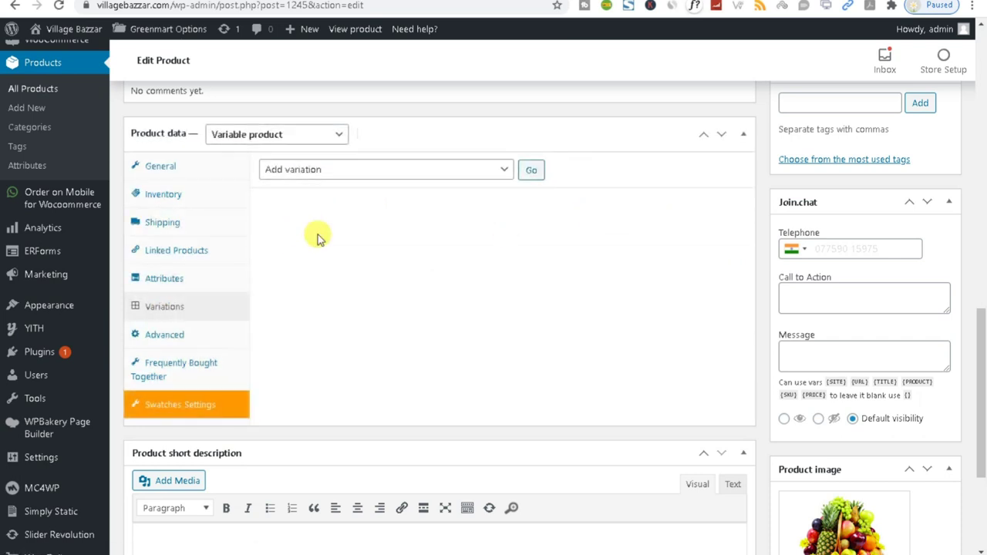
pyautogui.click(357, 169)
pyautogui.click(347, 201)
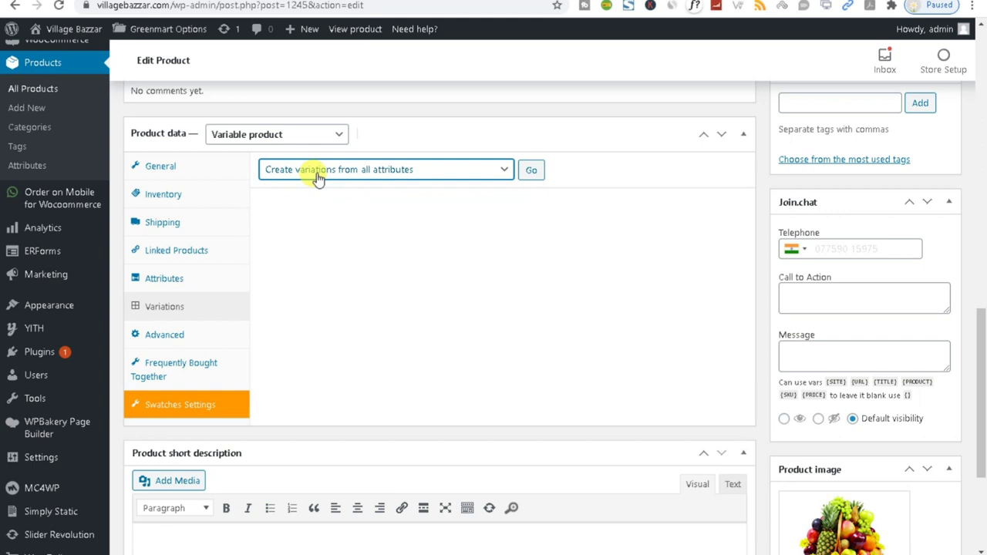
pyautogui.click(532, 169)
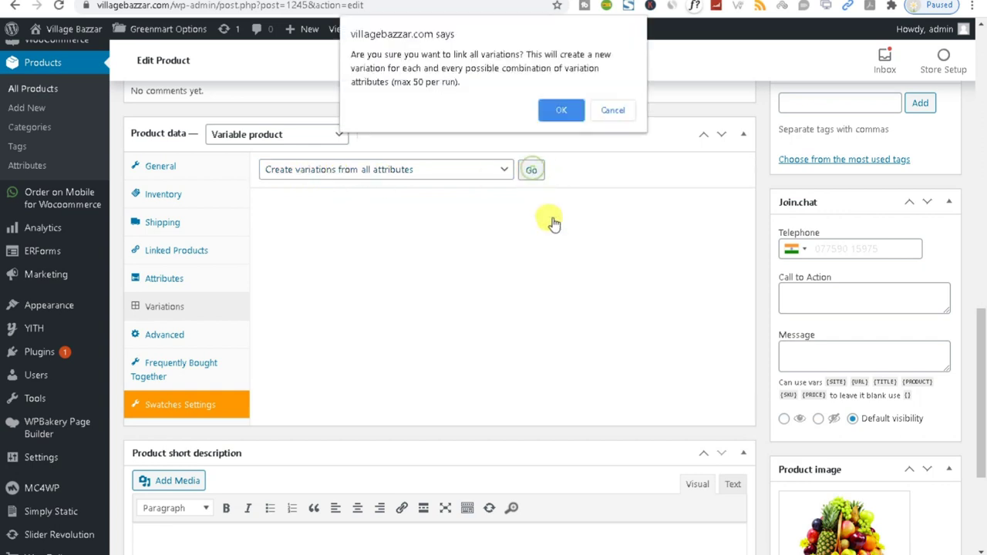
pyautogui.click(562, 110)
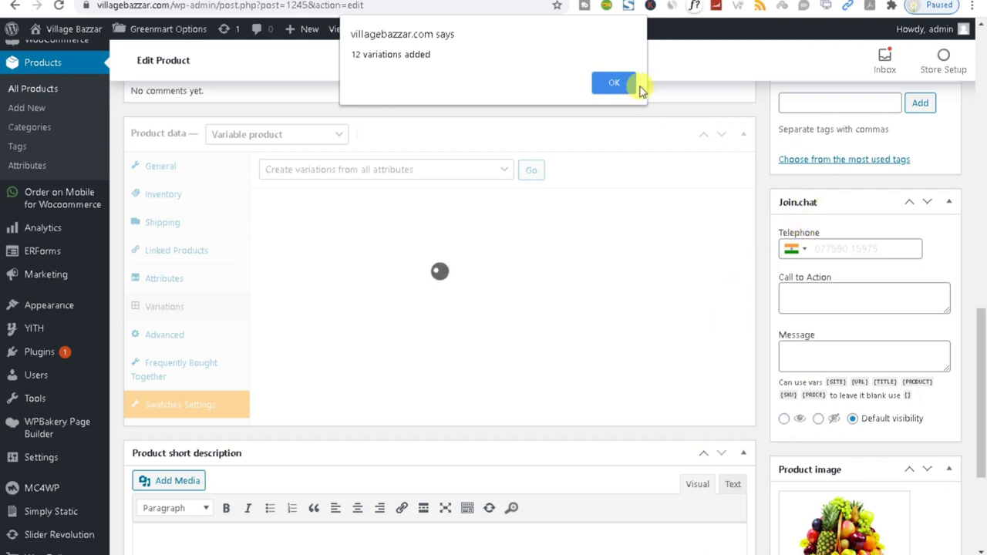
pyautogui.click(612, 81)
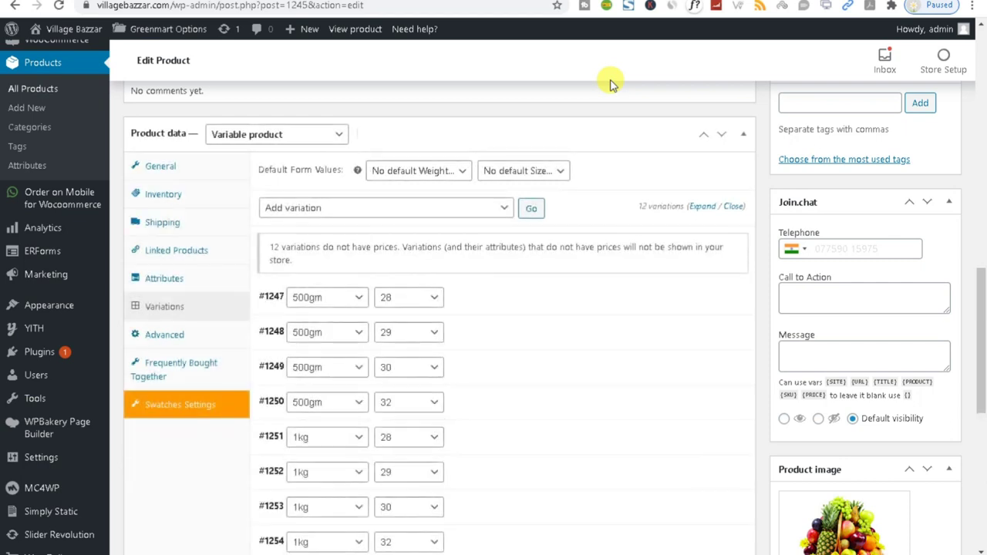
# Step: Open the 500gm/28 and 500gm/29 variations to examine their price, weight, shipping class, tax class and description fields
pyautogui.scroll(-1, 357, 415)
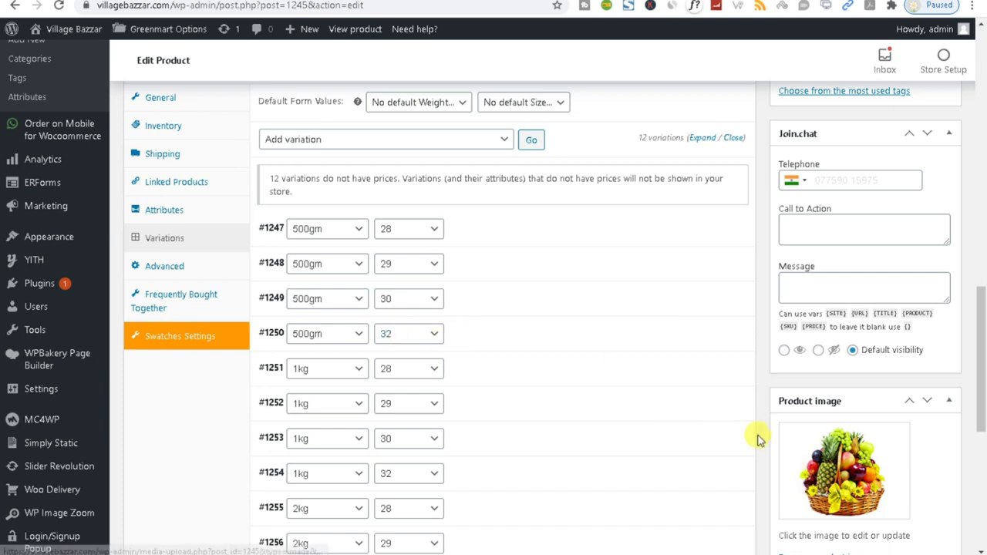
pyautogui.click(516, 237)
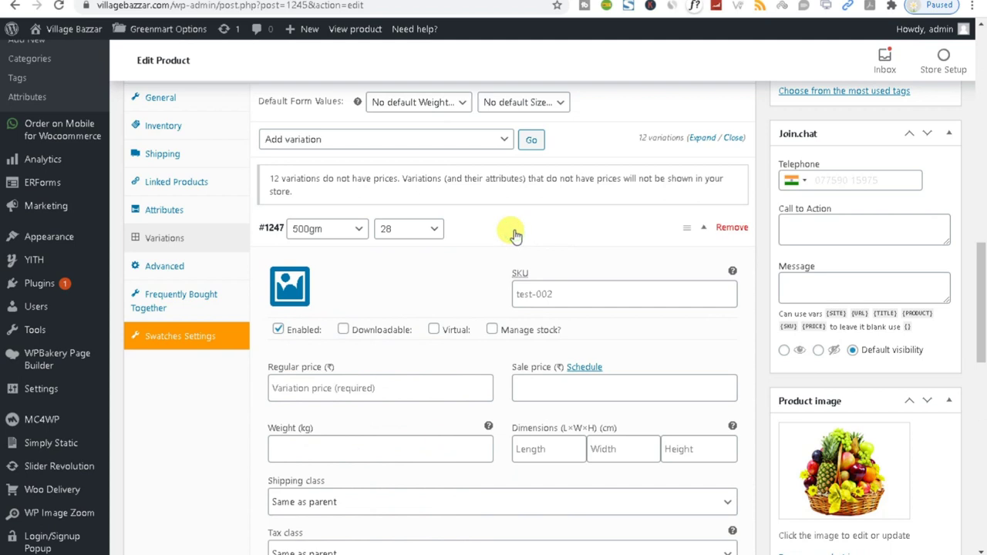
pyautogui.click(515, 234)
pyautogui.scroll(-1, 494, 223)
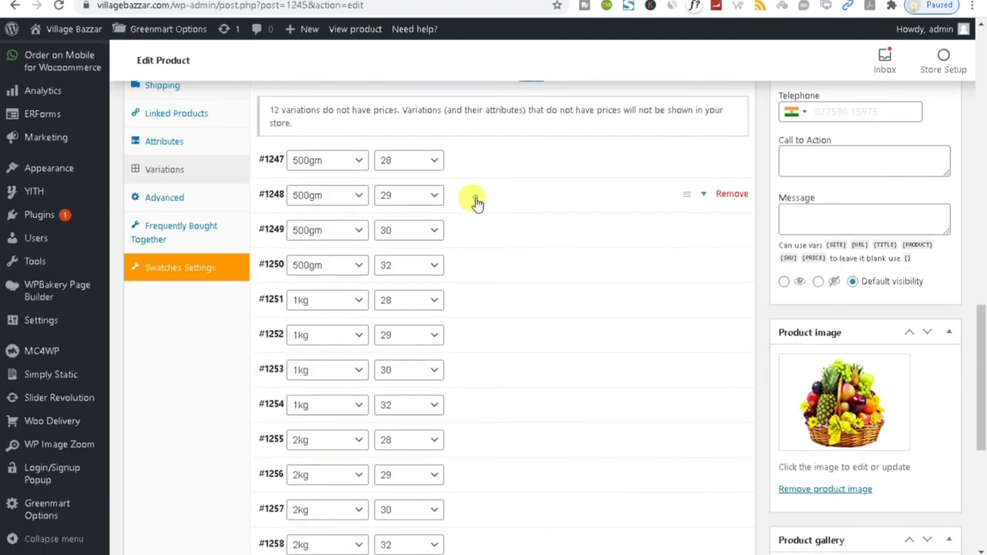
pyautogui.click(476, 202)
pyautogui.scroll(-4, 378, 328)
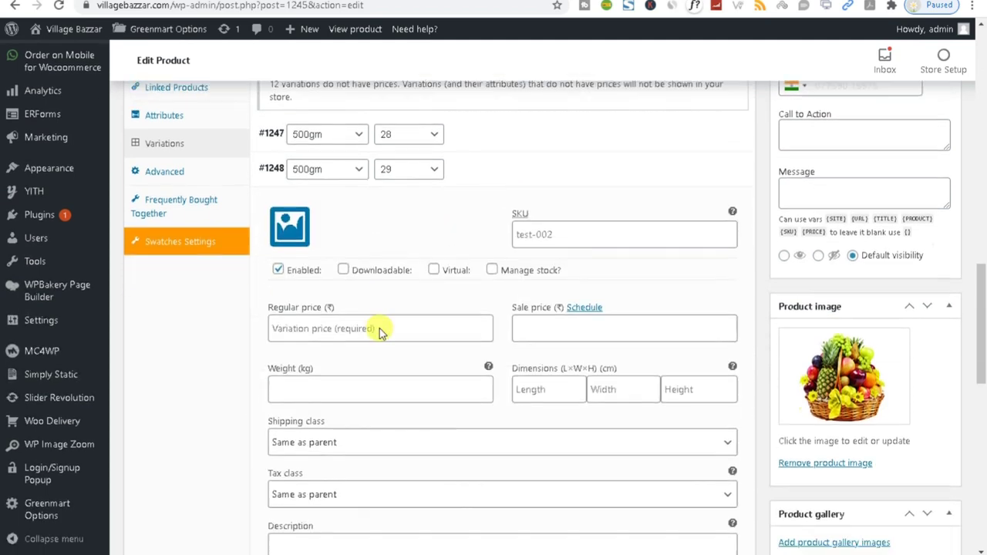
pyautogui.scroll(1, 403, 291)
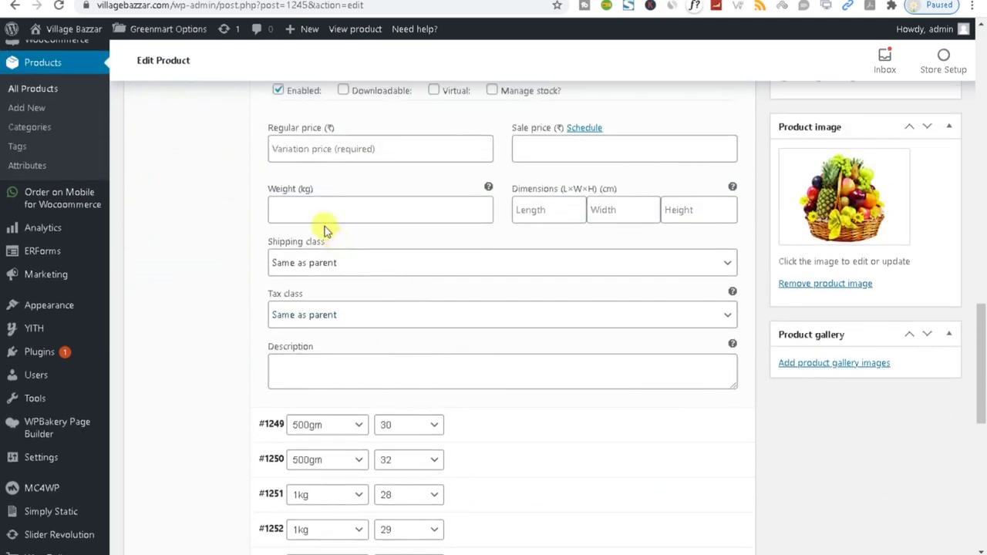
pyautogui.click(352, 363)
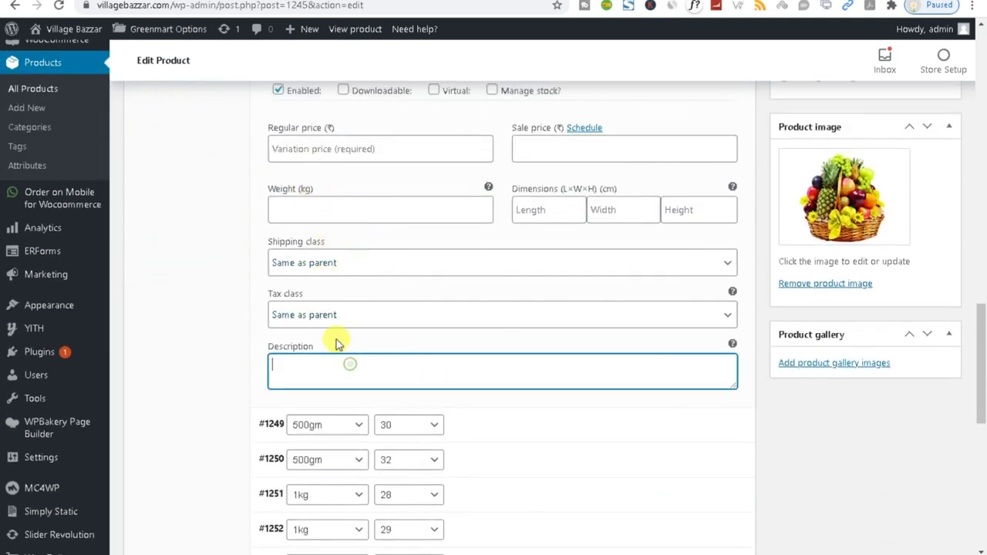
pyautogui.click(288, 202)
pyautogui.click(286, 147)
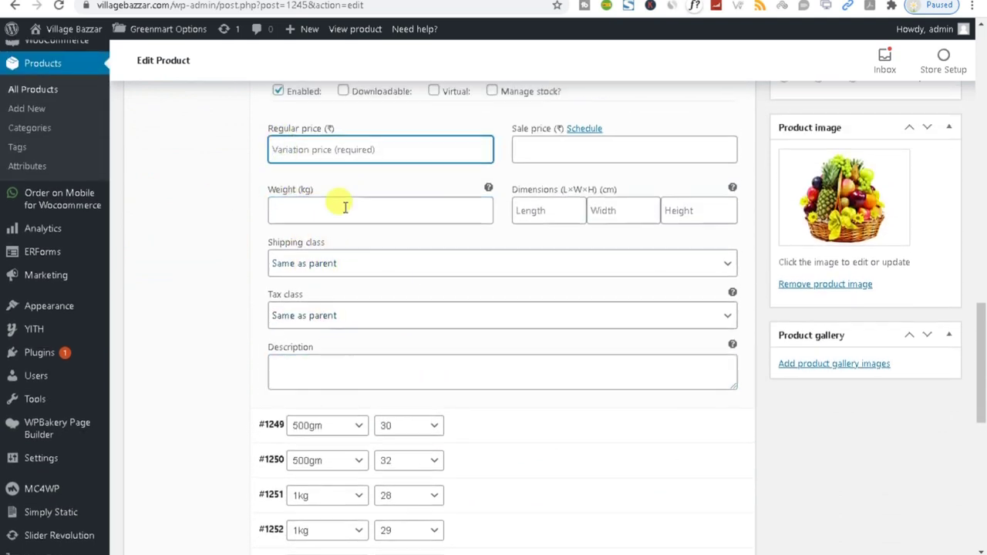
pyautogui.scroll(1, 340, 206)
# Step: Look through the remaining Weight and Size combinations in the variation list and the notice about missing prices
pyautogui.scroll(-4, 543, 334)
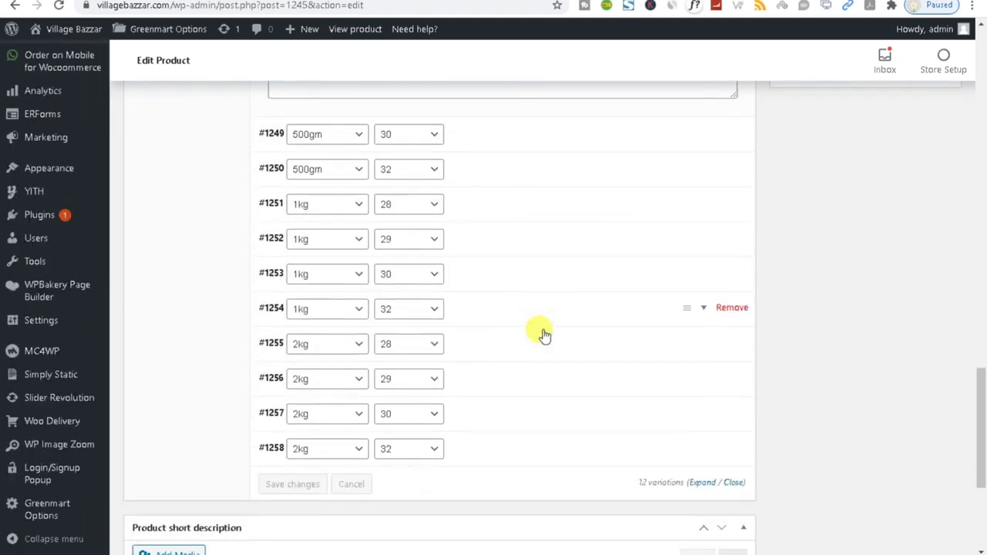
pyautogui.scroll(-3, 347, 239)
pyautogui.scroll(3, 346, 253)
pyautogui.scroll(5, 484, 368)
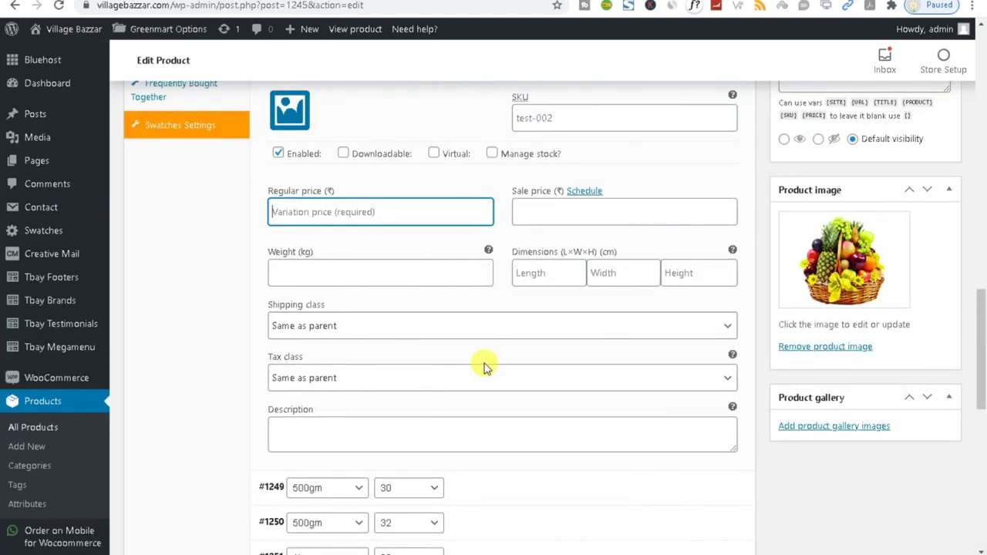
pyautogui.scroll(2, 484, 367)
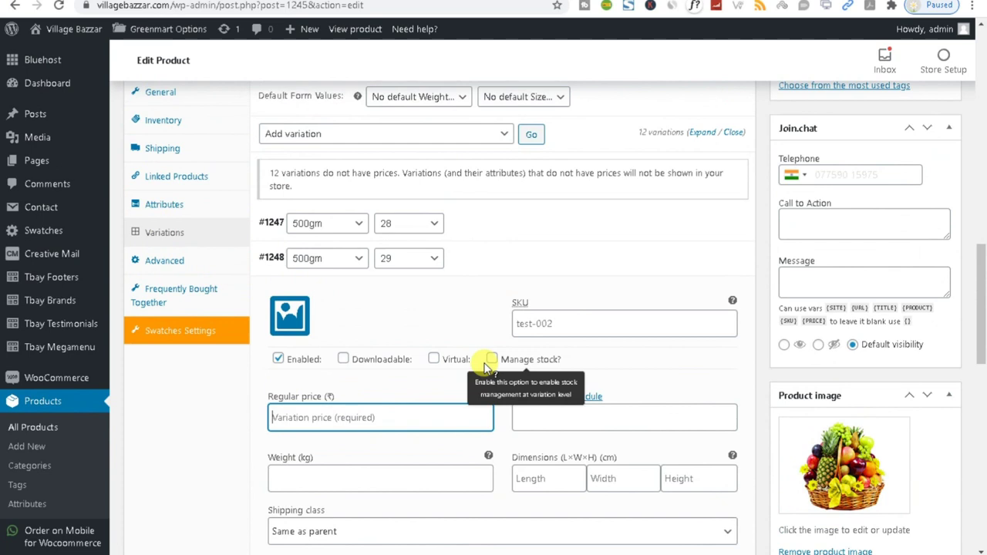
pyautogui.scroll(1, 481, 416)
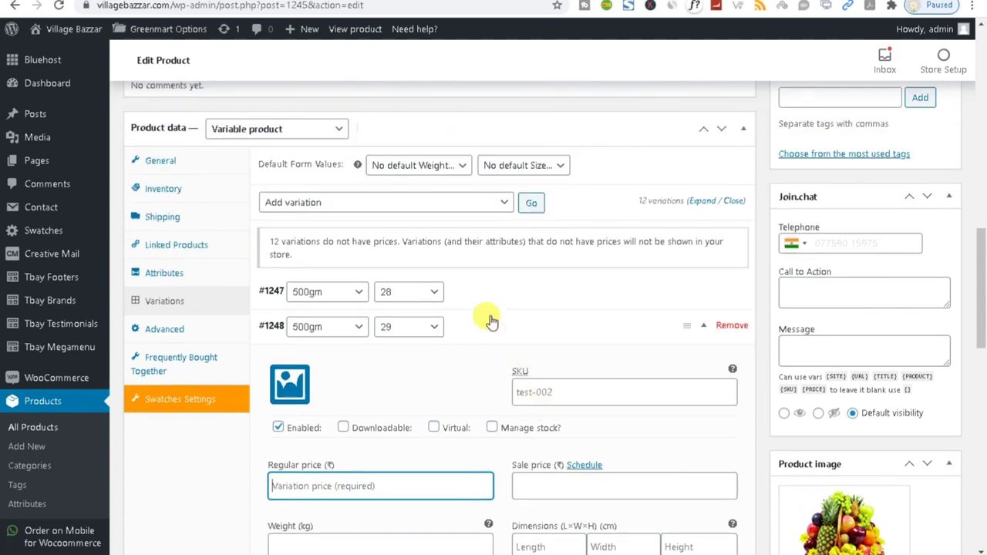
# Step: Give the 500gm, size 28 variation a regular price of 500 and a sale price of 450
pyautogui.click(505, 293)
pyautogui.scroll(-2, 391, 449)
pyautogui.click(322, 313)
pyautogui.write('50')
pyautogui.click(585, 310)
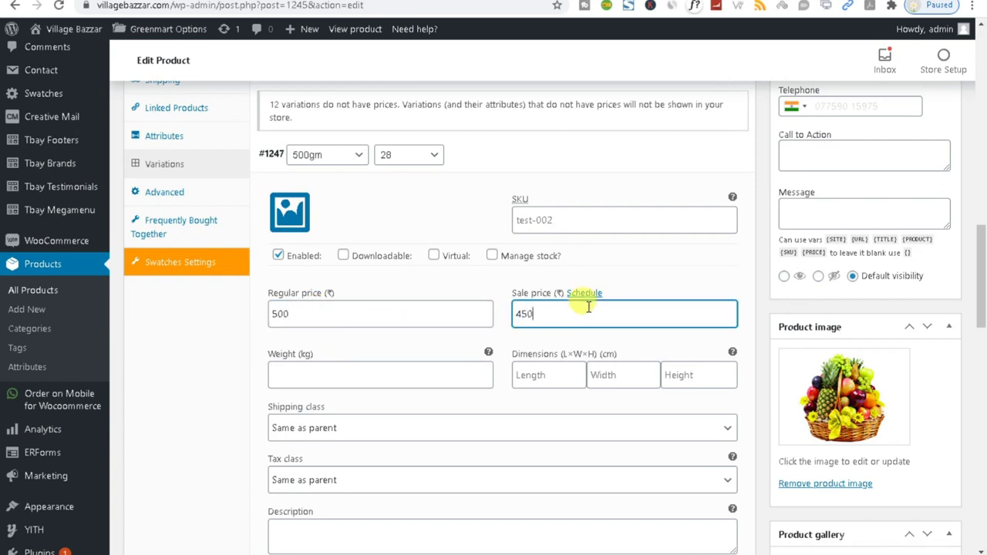
# Step: Give the 2kg, size 29 variation a regular price of 900 and a sale price of 700
pyautogui.scroll(-7, 590, 309)
pyautogui.scroll(-4, 511, 379)
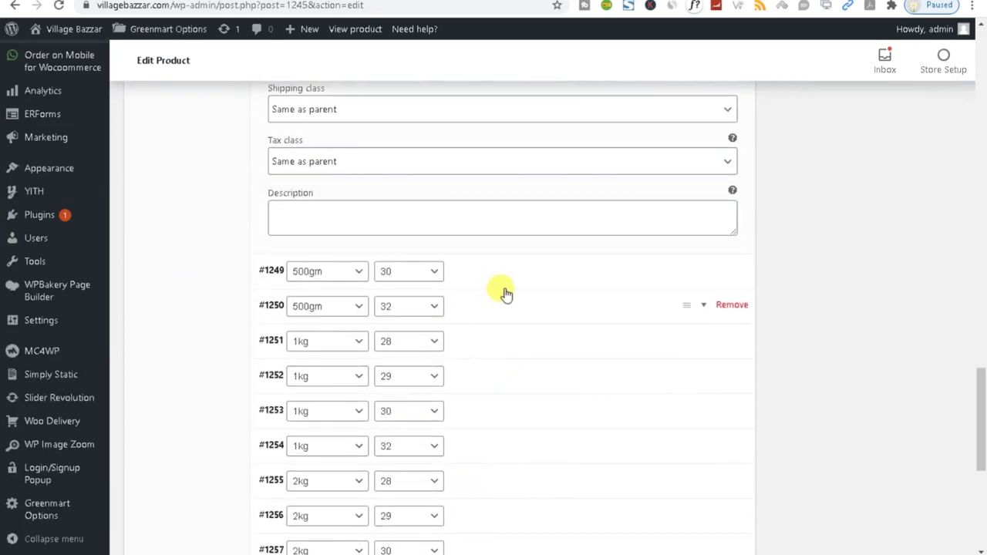
pyautogui.click(519, 273)
pyautogui.scroll(-10, 546, 342)
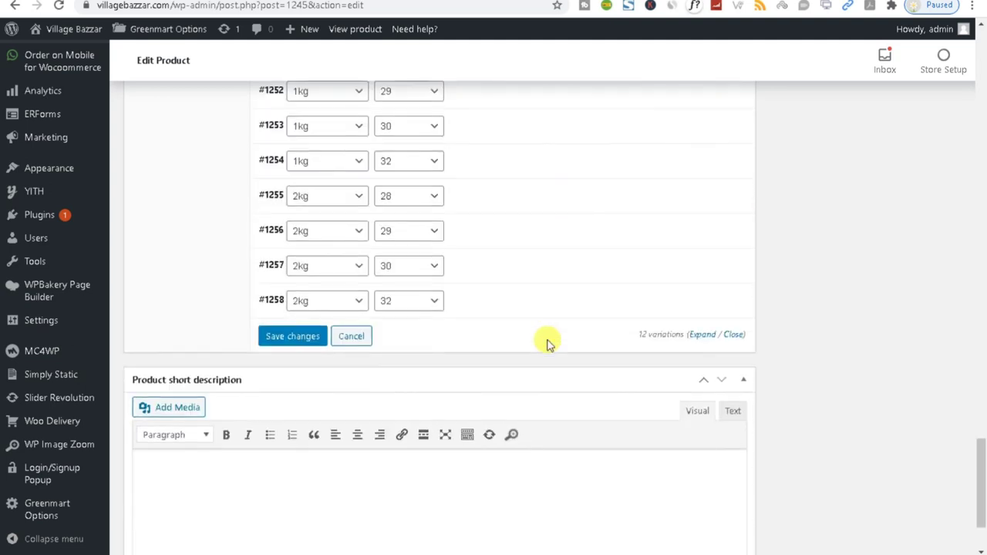
pyautogui.click(516, 242)
pyautogui.click(295, 388)
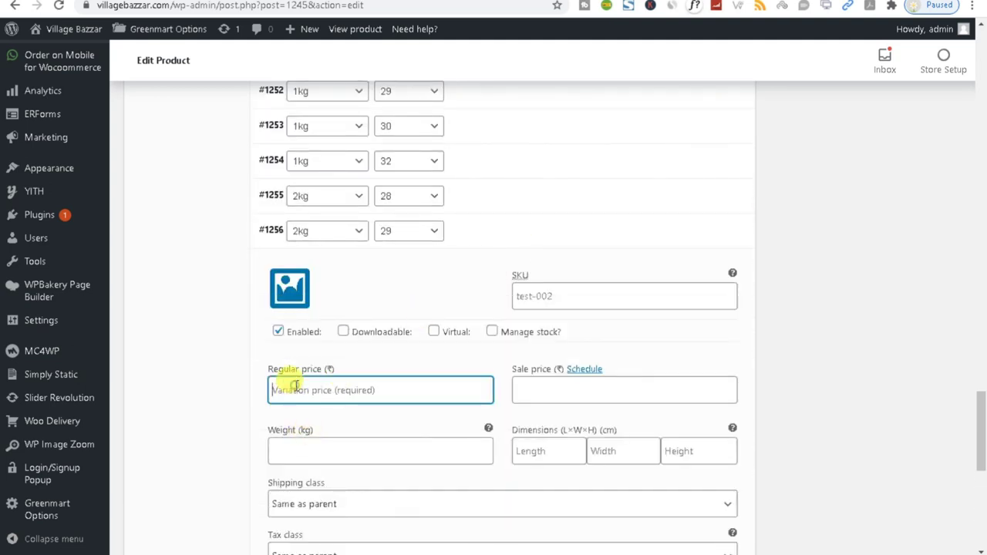
pyautogui.write('900')
pyautogui.click(580, 385)
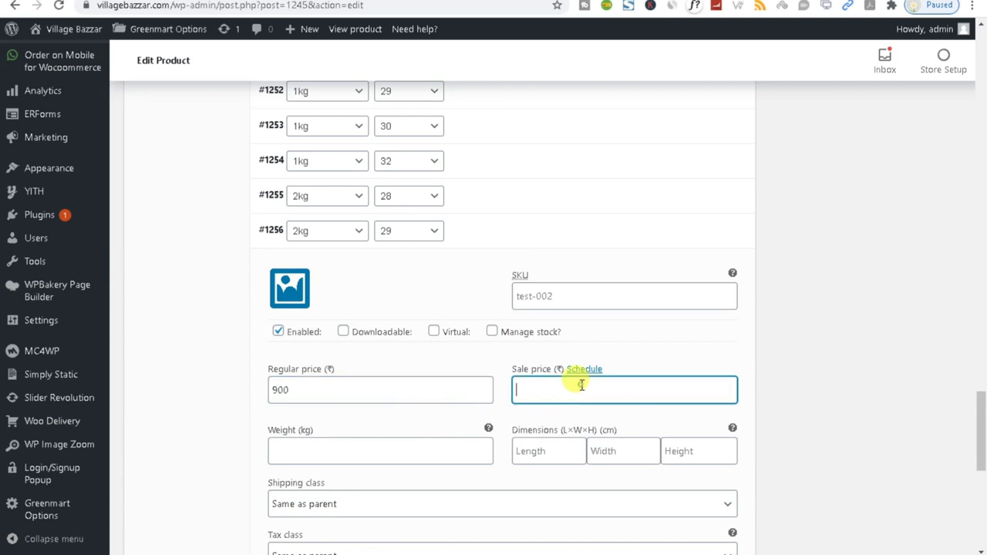
pyautogui.write('700')
# Step: Save the variation price changes and update the test product
pyautogui.scroll(10, 630, 363)
pyautogui.scroll(3, 630, 363)
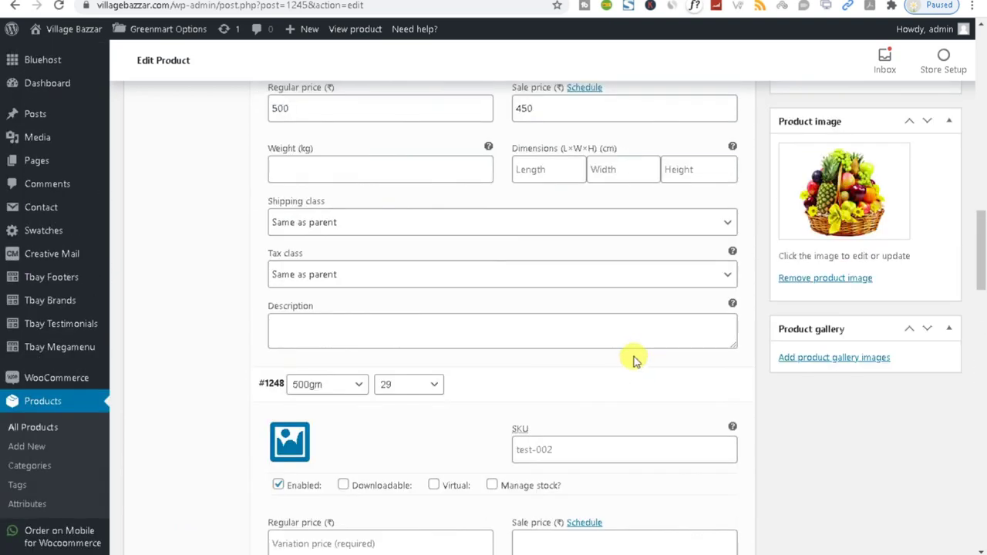
pyautogui.moveTo(973, 242); pyautogui.dragTo(981, 509)
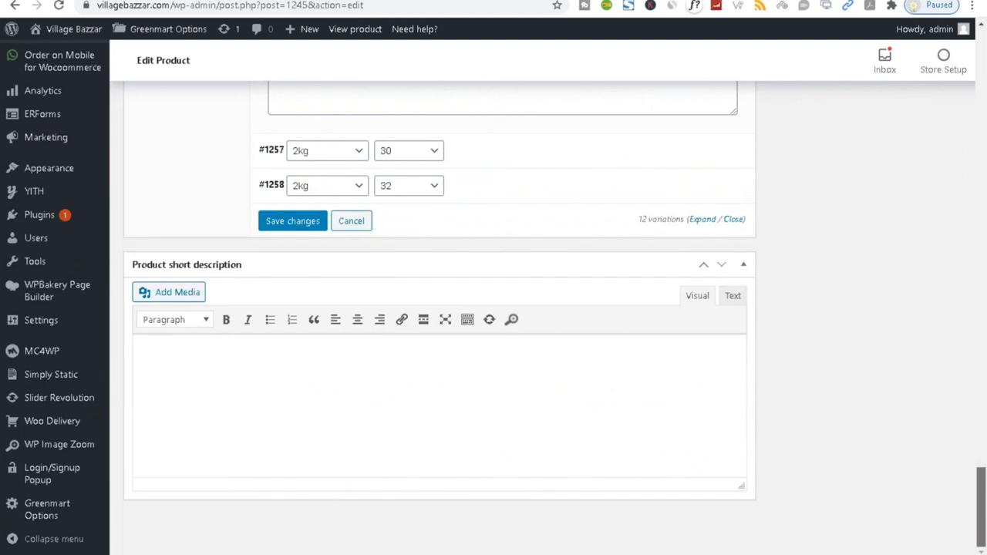
pyautogui.click(267, 222)
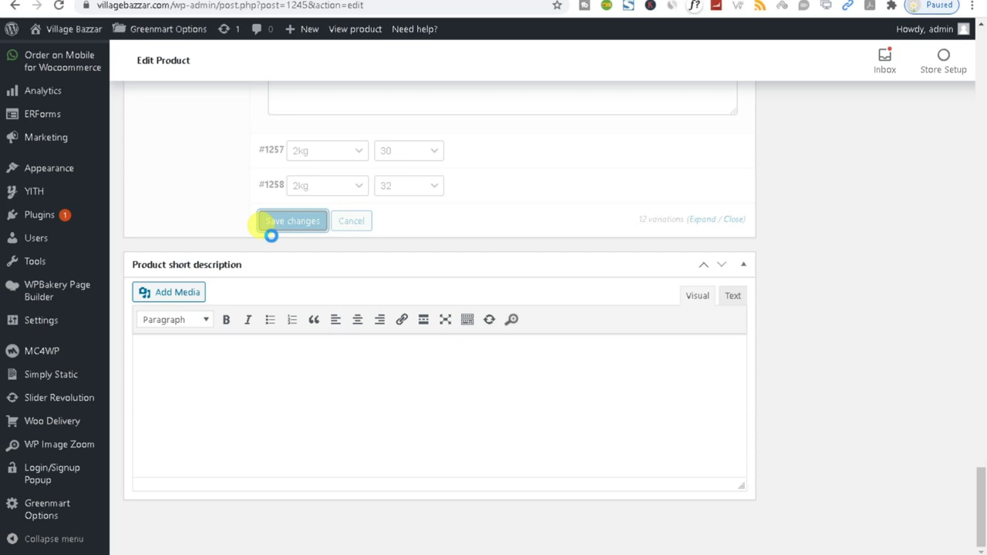
pyautogui.scroll(3, 272, 236)
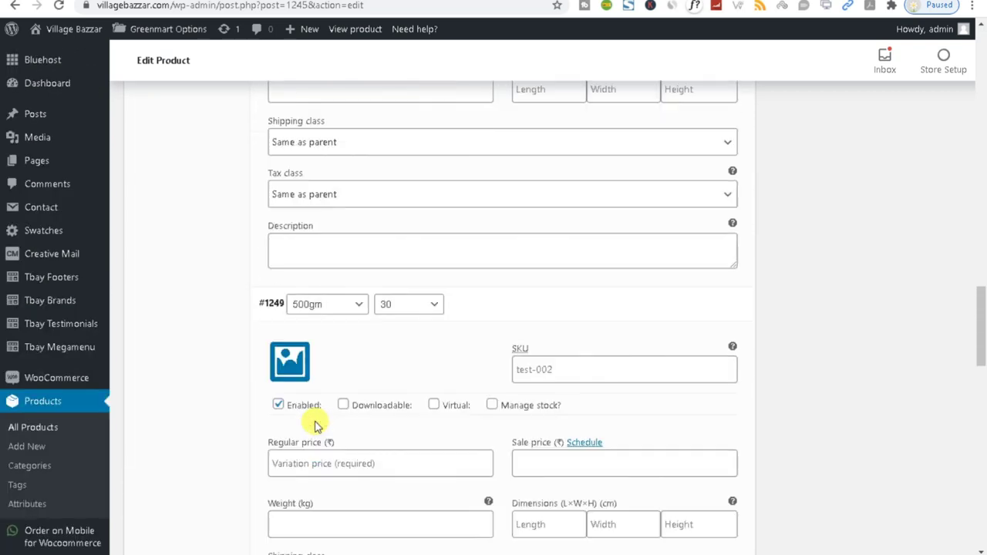
pyautogui.scroll(15, 314, 427)
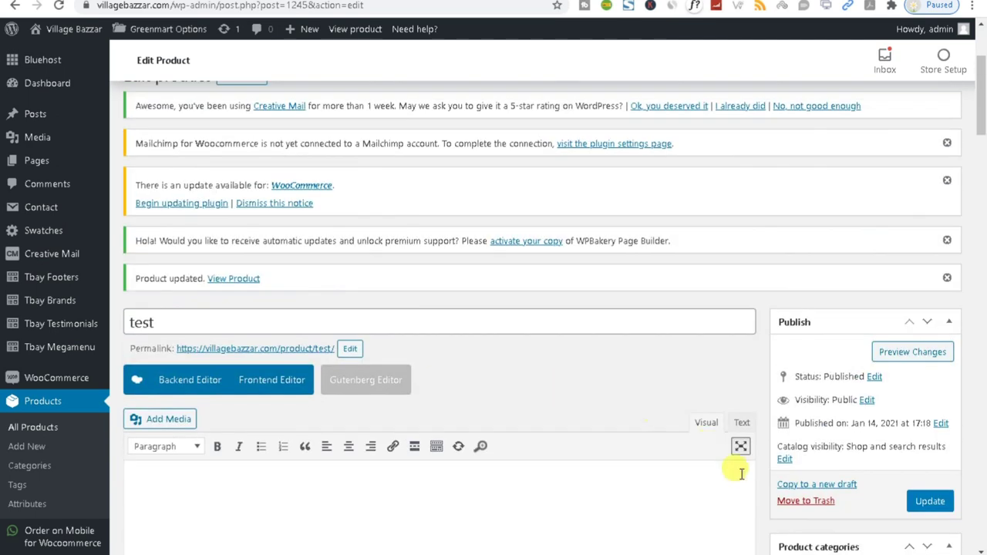
pyautogui.click(918, 503)
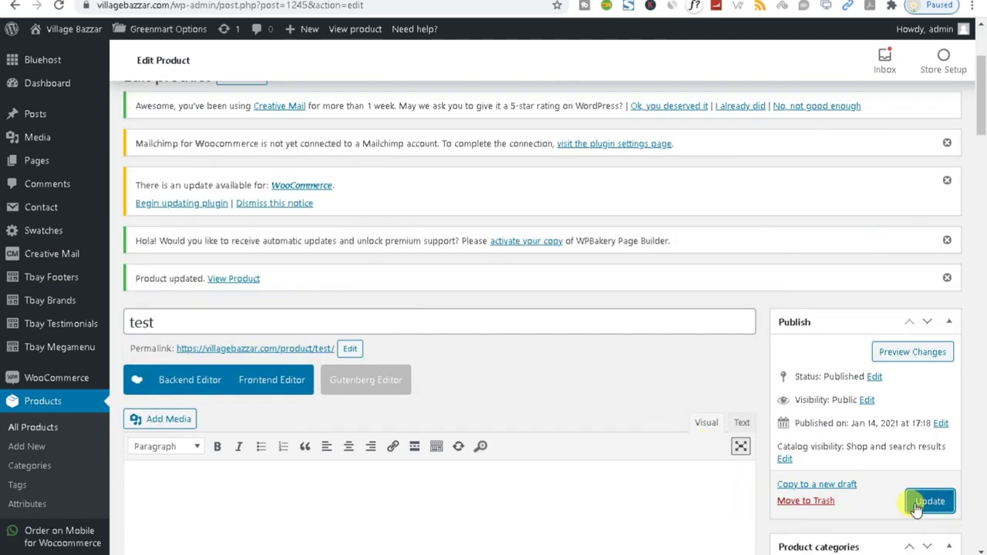
# Step: Switch to the test product's store page and examine its availability notice and attribute details
pyautogui.scroll(-2, 716, 474)
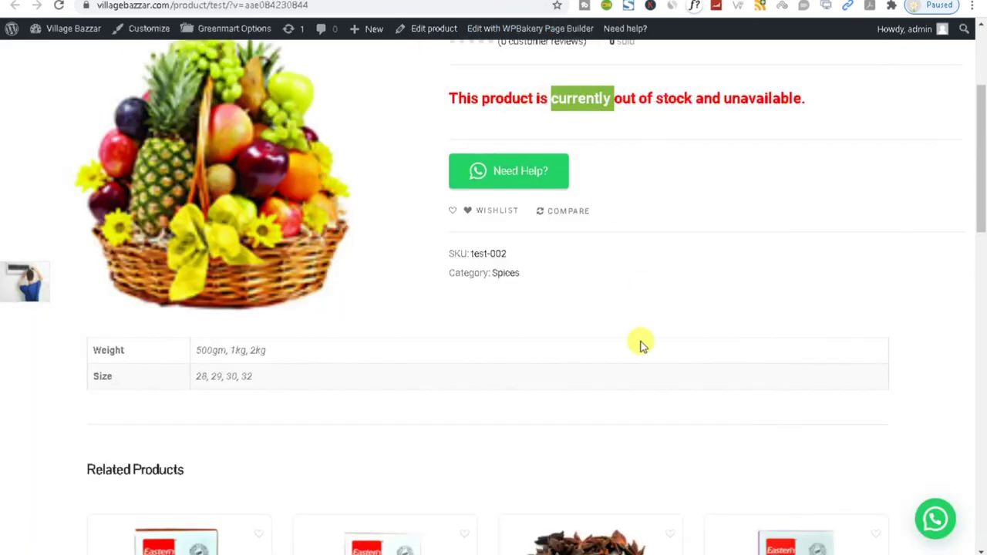
pyautogui.tripleClick(563, 285)
pyautogui.scroll(3, 637, 227)
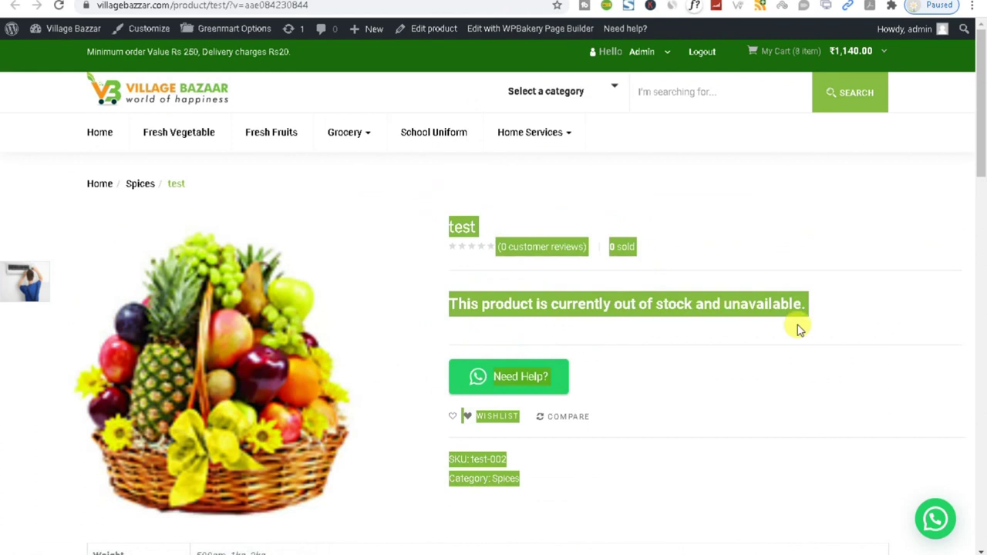
pyautogui.click(821, 307)
pyautogui.tripleClick(821, 307)
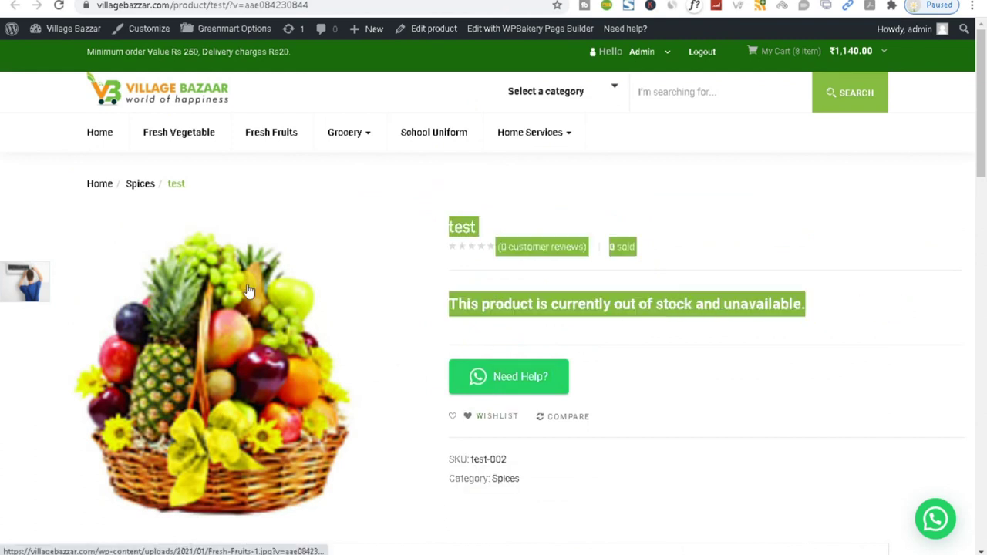
pyautogui.tripleClick(606, 304)
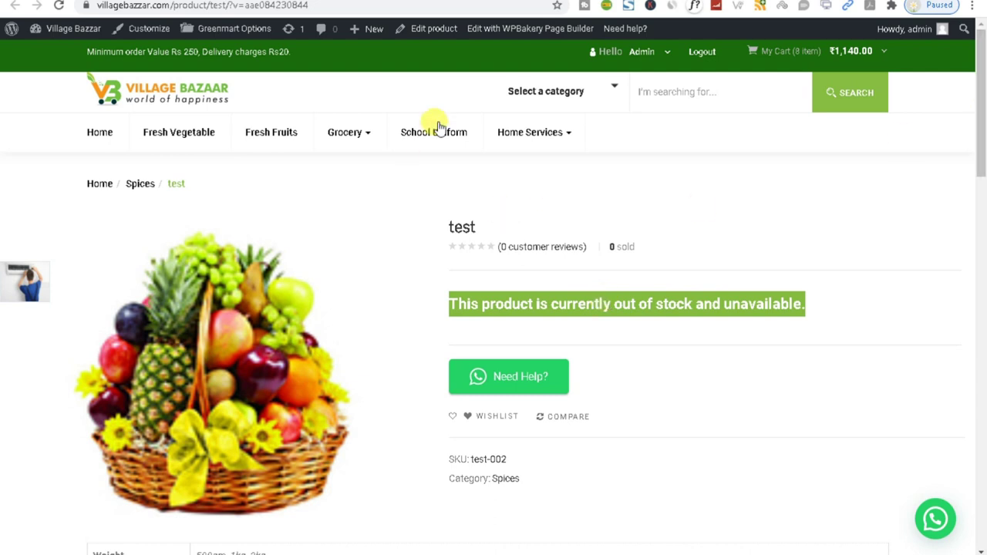
# Step: Check the product update in the editor, return to the store page and reload it to view the price range and variation choices
pyautogui.click(434, 28)
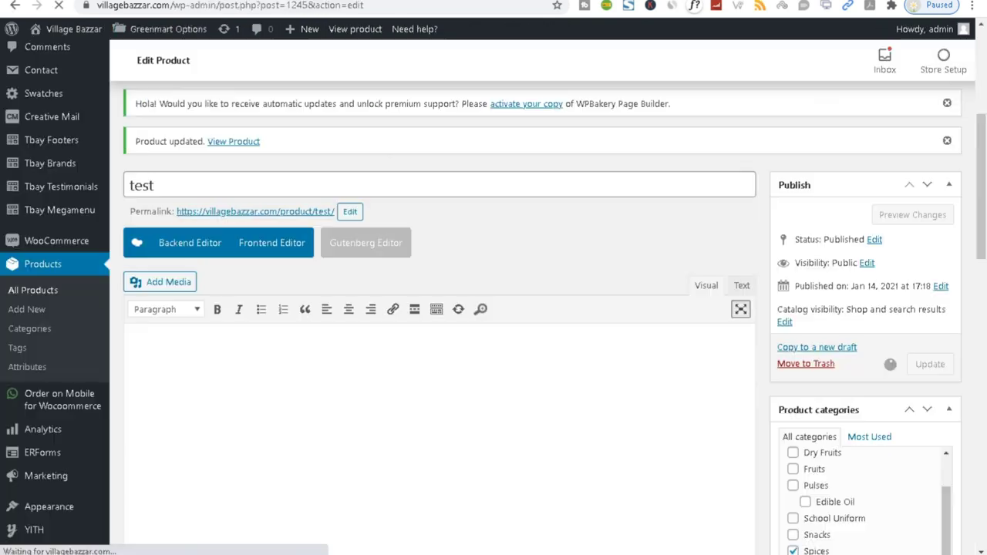
pyautogui.scroll(-3, 370, 262)
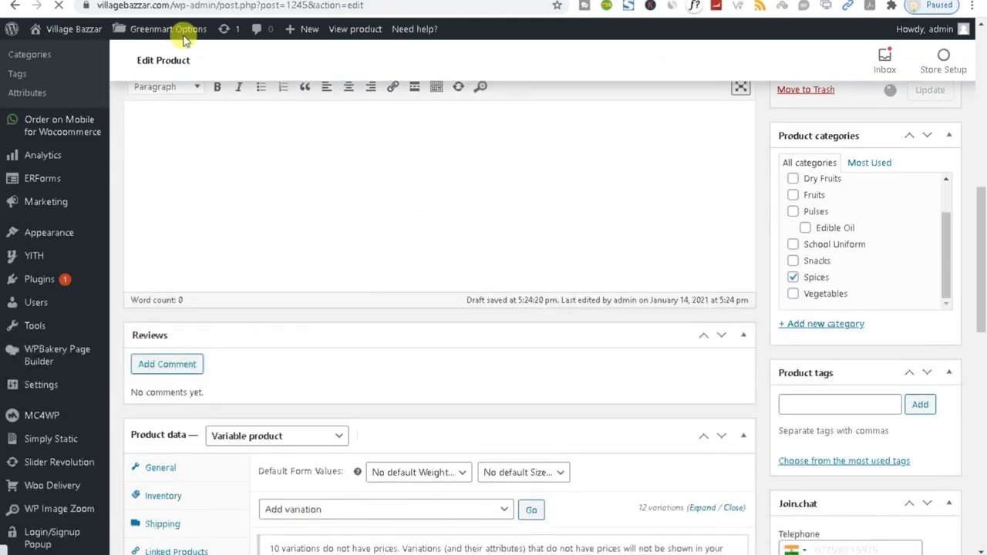
pyautogui.hotkey('alt', 'Left')
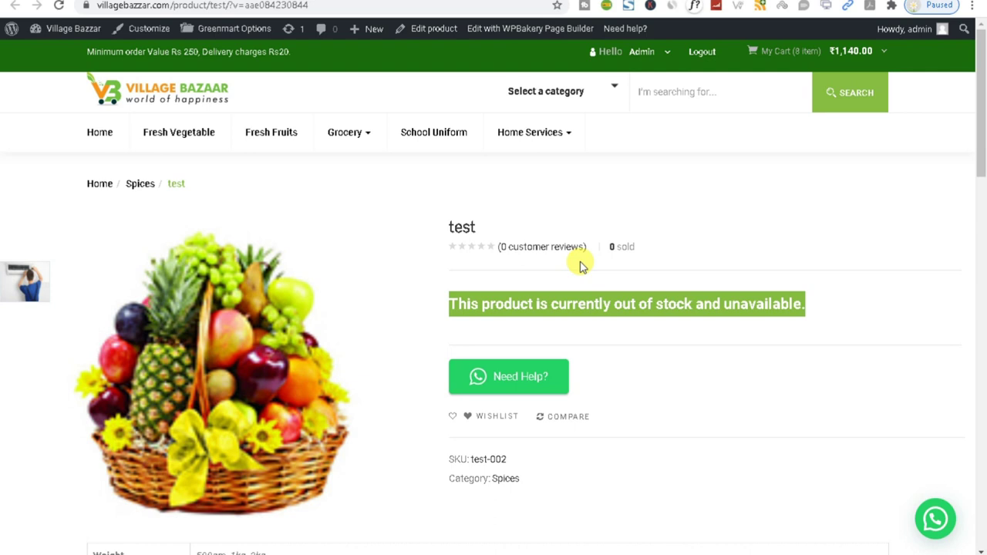
pyautogui.click(58, 6)
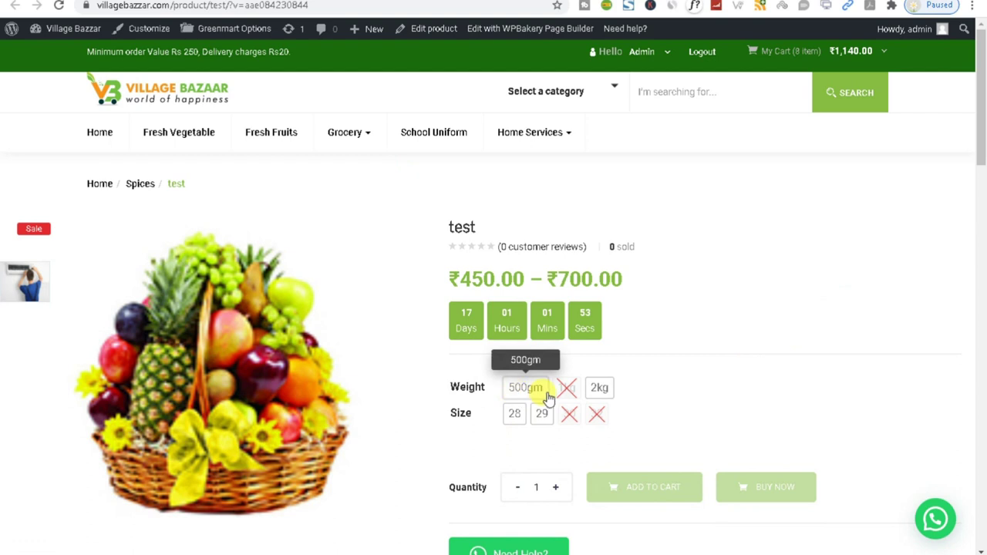
# Step: Examine the Weight and Size choices and the purchase options on the test product's store page
pyautogui.doubleClick(604, 420)
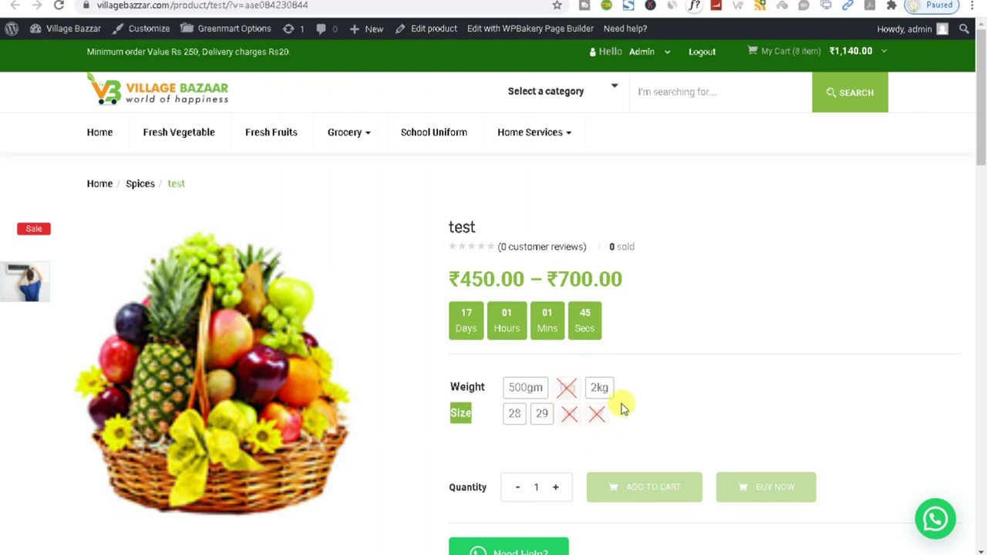
pyautogui.click(637, 429)
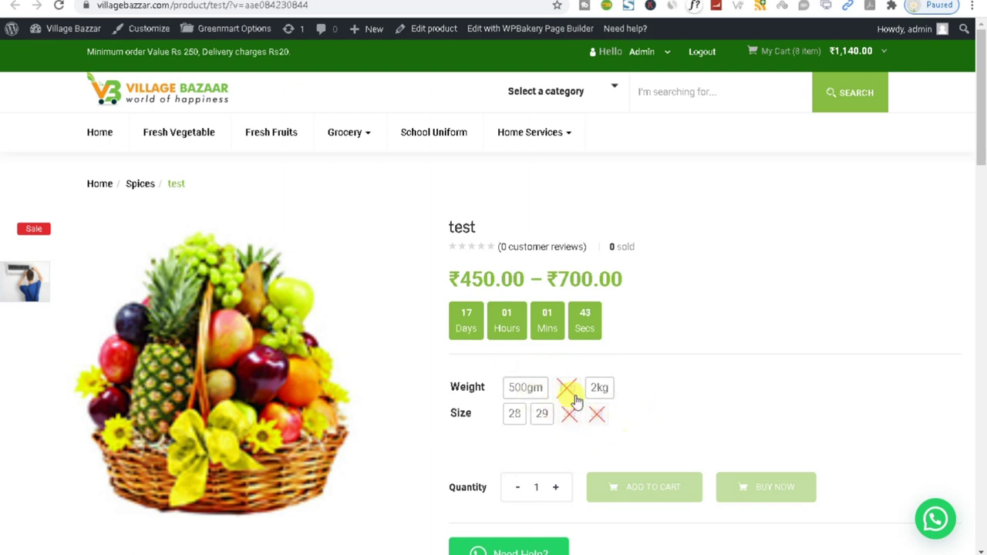
pyautogui.scroll(-2, 282, 440)
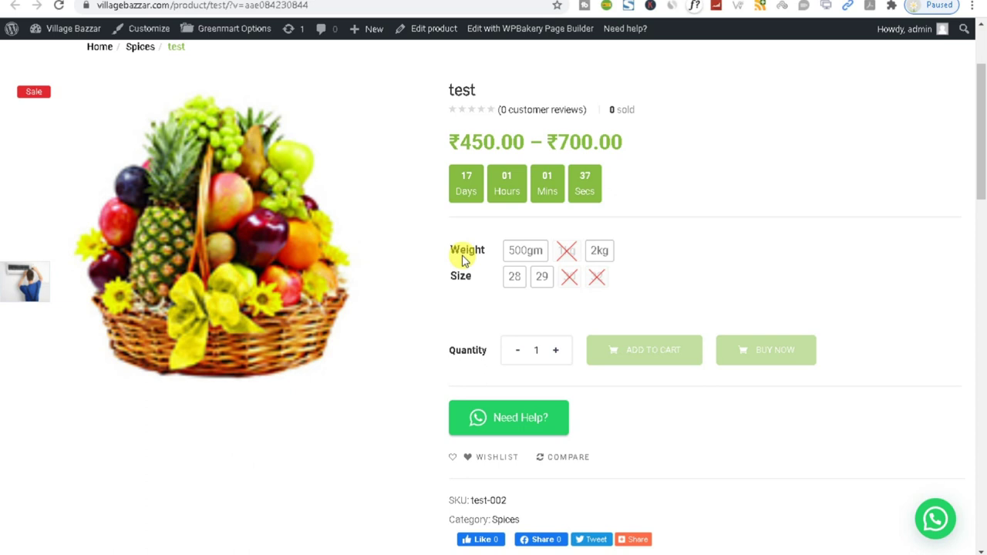
pyautogui.scroll(2, 463, 261)
# Step: Look through the services listed under Home Services in the store's navigation
pyautogui.moveTo(513, 132)
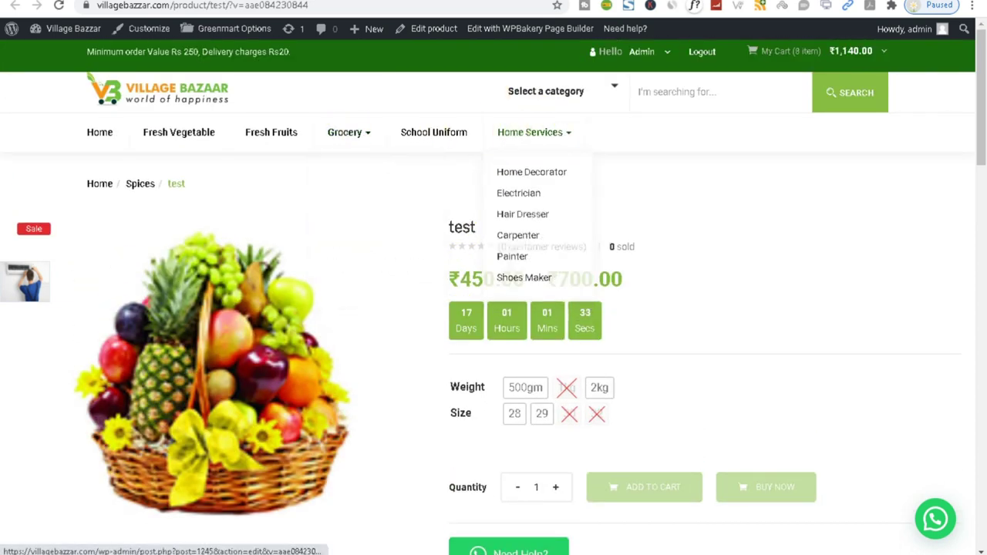
pyautogui.click(434, 29)
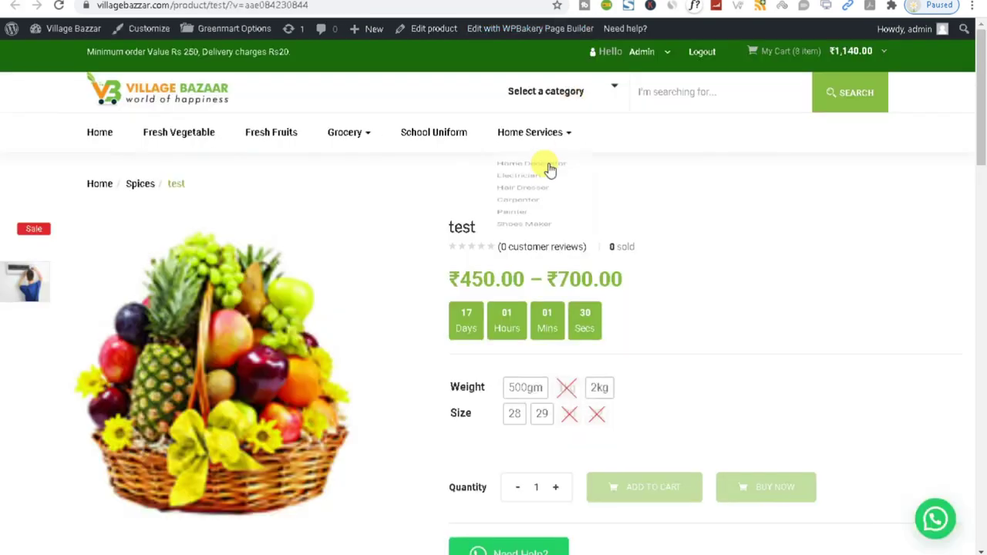
pyautogui.moveTo(529, 132)
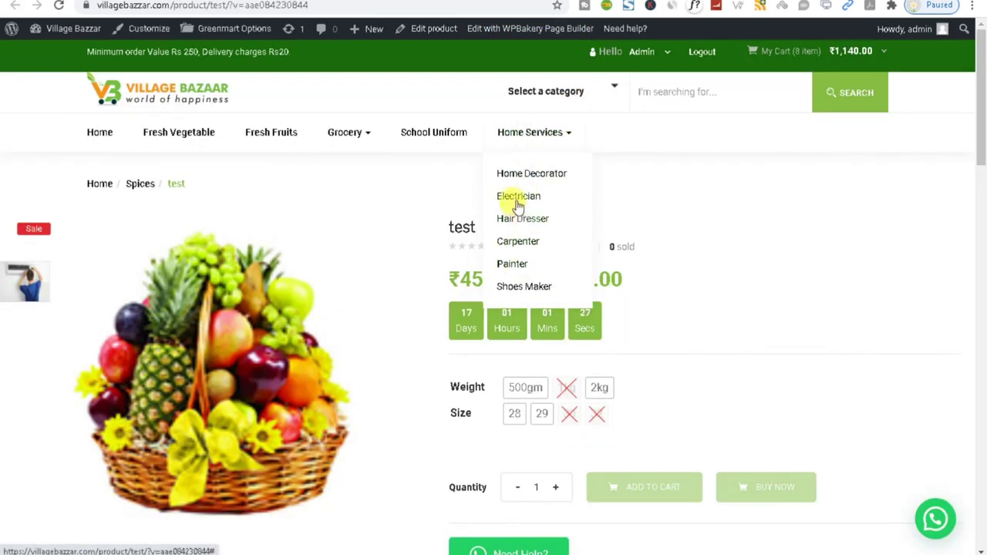
pyautogui.scroll(-1, 516, 199)
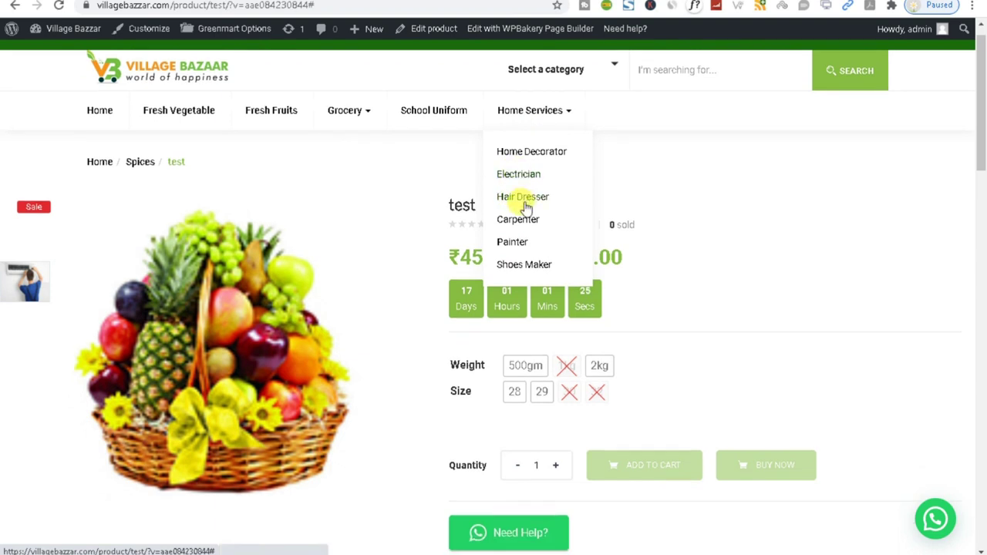
pyautogui.moveTo(529, 115)
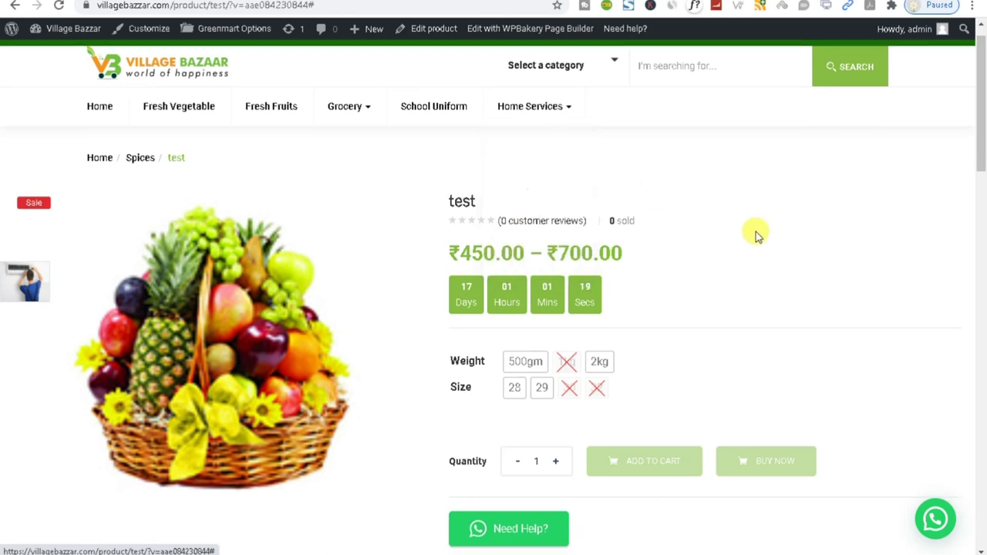
pyautogui.scroll(-10, 755, 235)
pyautogui.scroll(12, 311, 237)
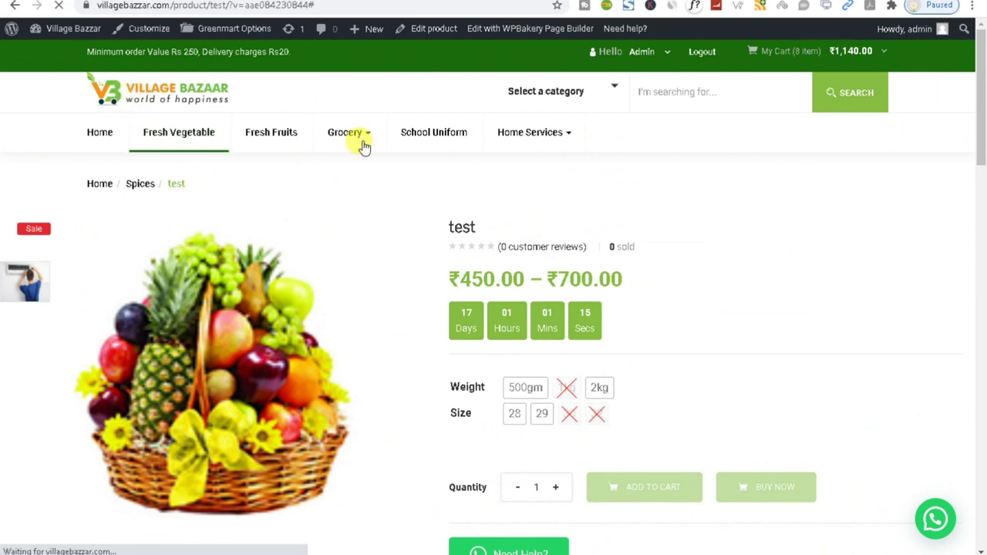
# Step: Go to the store's home page and browse down to the home service products
pyautogui.click(526, 135)
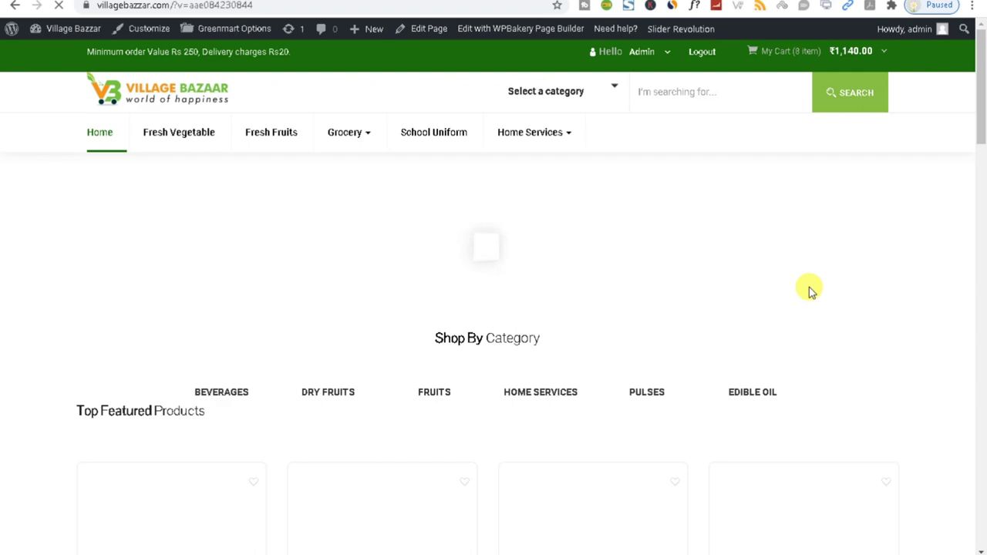
pyautogui.scroll(-1, 809, 281)
pyautogui.scroll(-10, 809, 281)
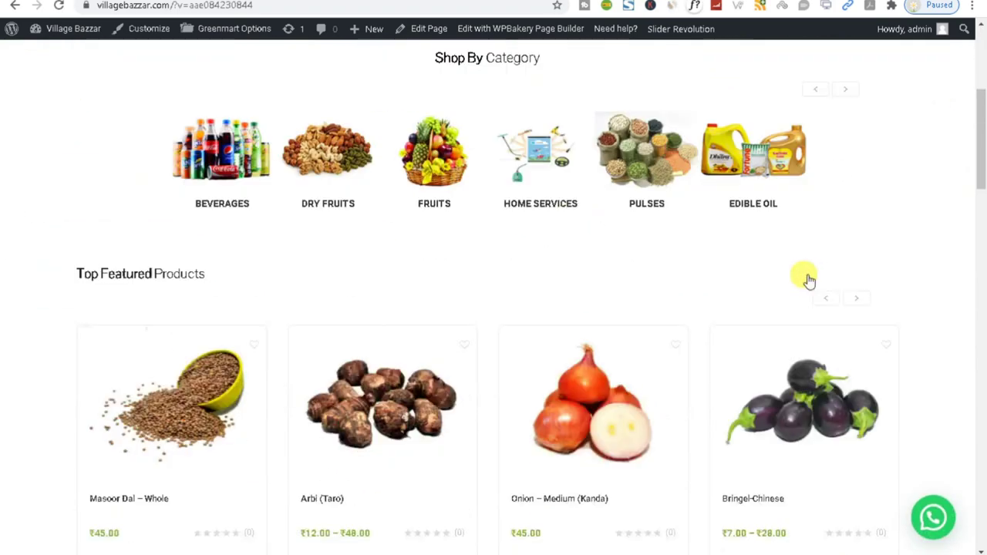
pyautogui.scroll(-7, 809, 279)
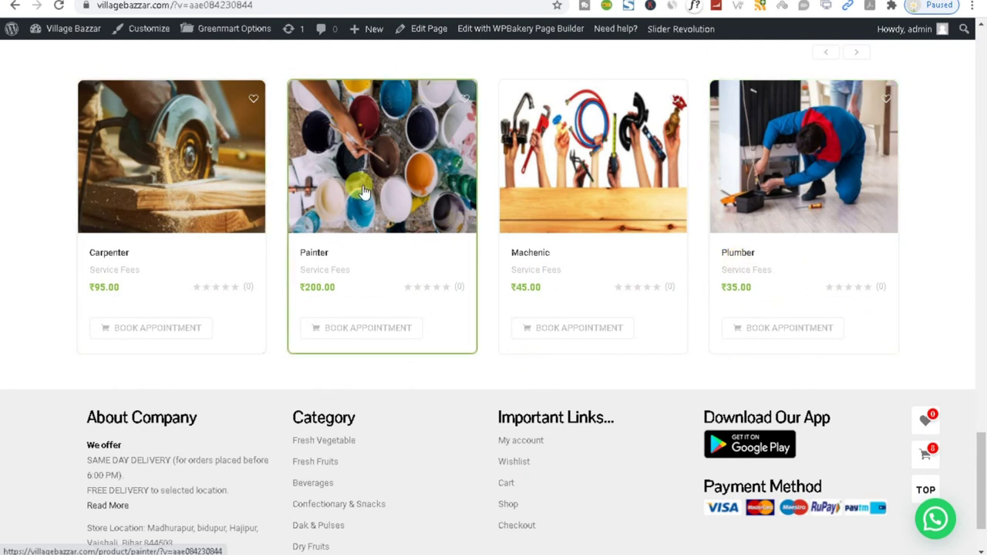
# Step: Open the Painter service, start booking an appointment and continue to the WhatsApp chat
pyautogui.click(355, 333)
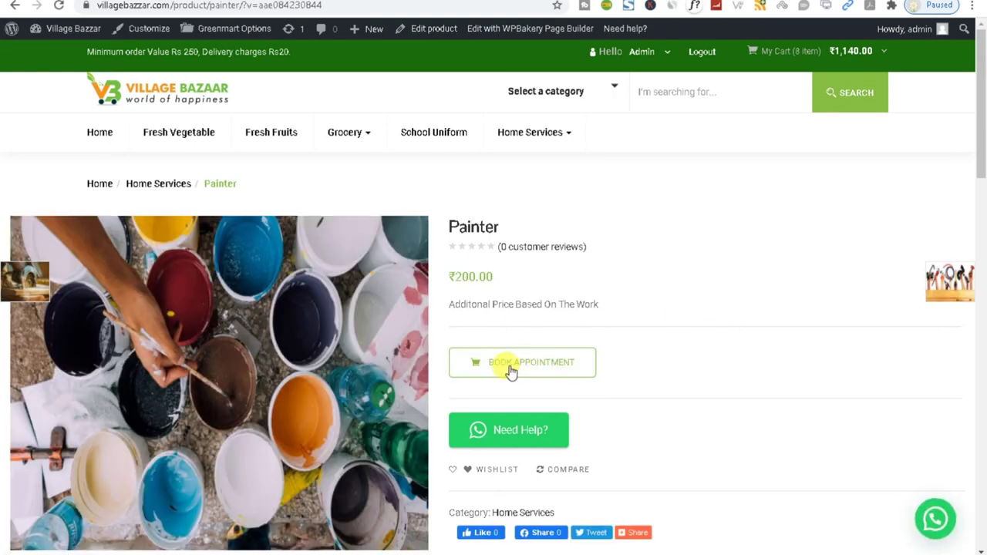
pyautogui.click(511, 371)
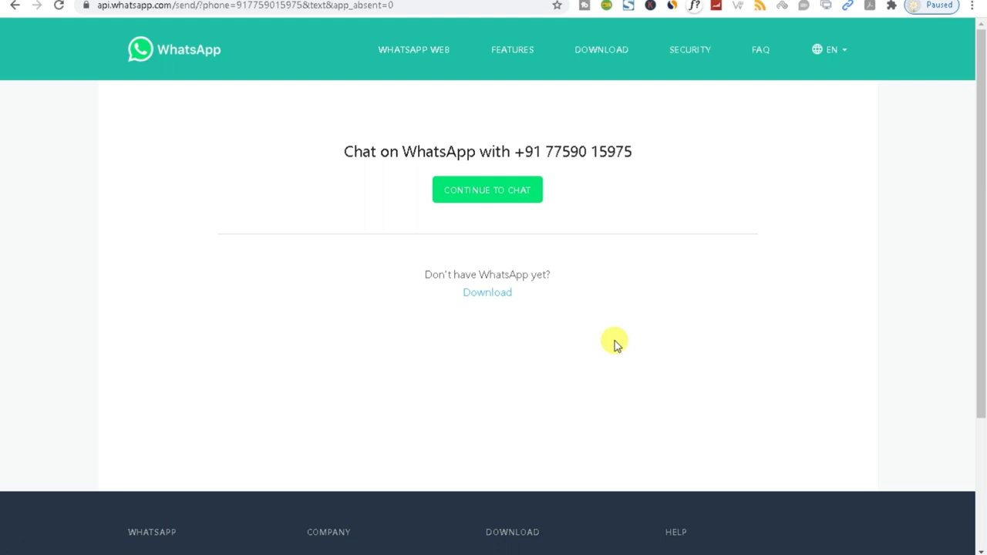
pyautogui.click(451, 195)
pyautogui.click(481, 240)
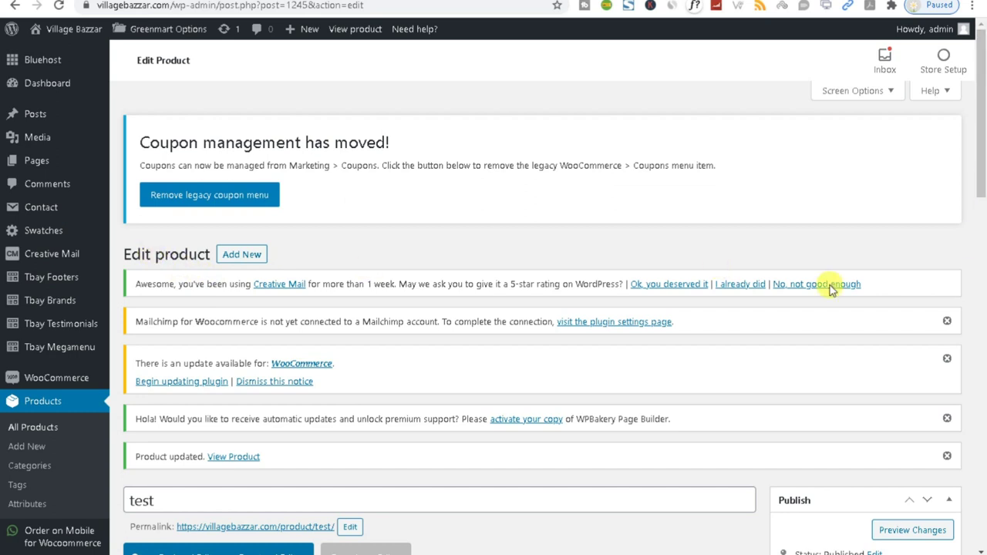
# Step: Check the WhatsApp Web page and return to the test product's editor
pyautogui.moveTo(715, 327); pyautogui.dragTo(15, 277)
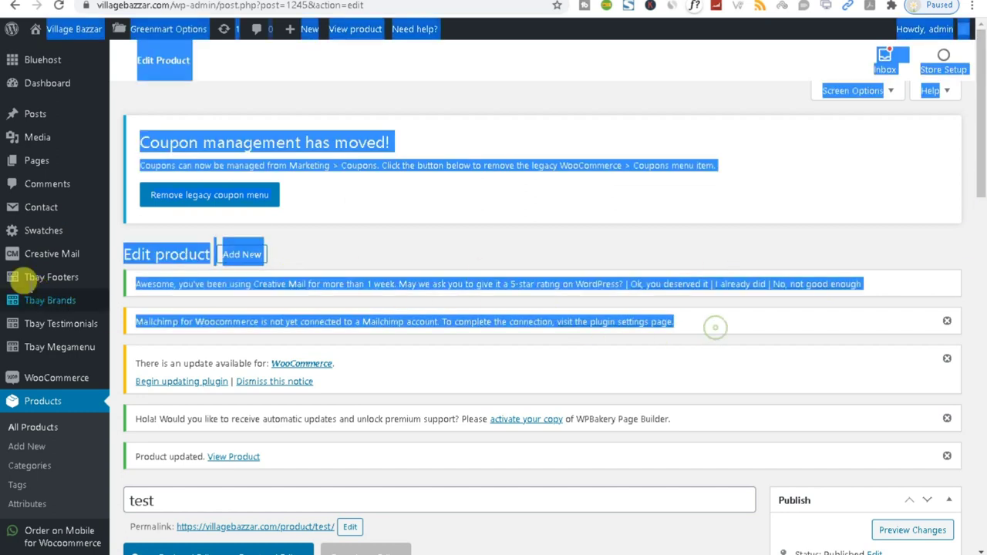
pyautogui.moveTo(743, 331); pyautogui.dragTo(113, 250)
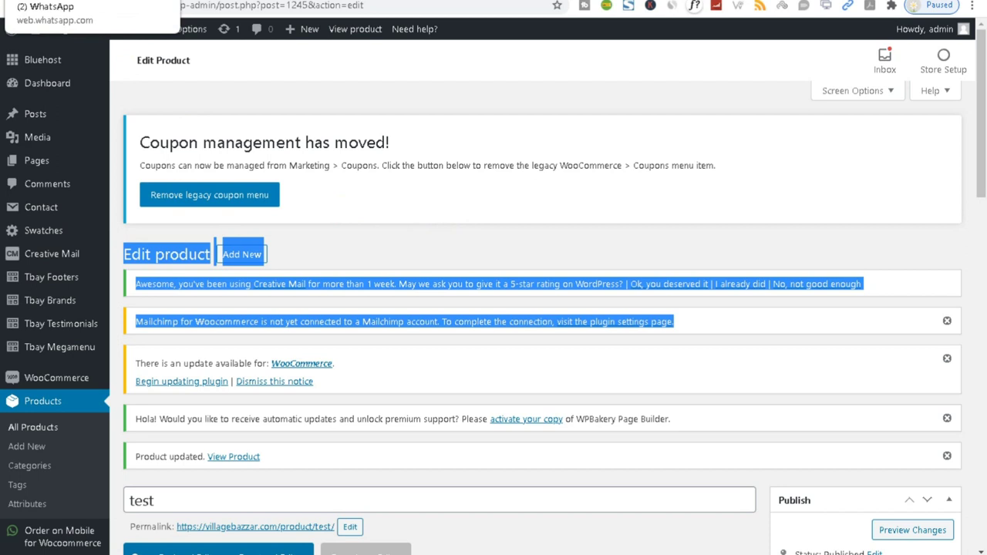
pyautogui.click(609, 1)
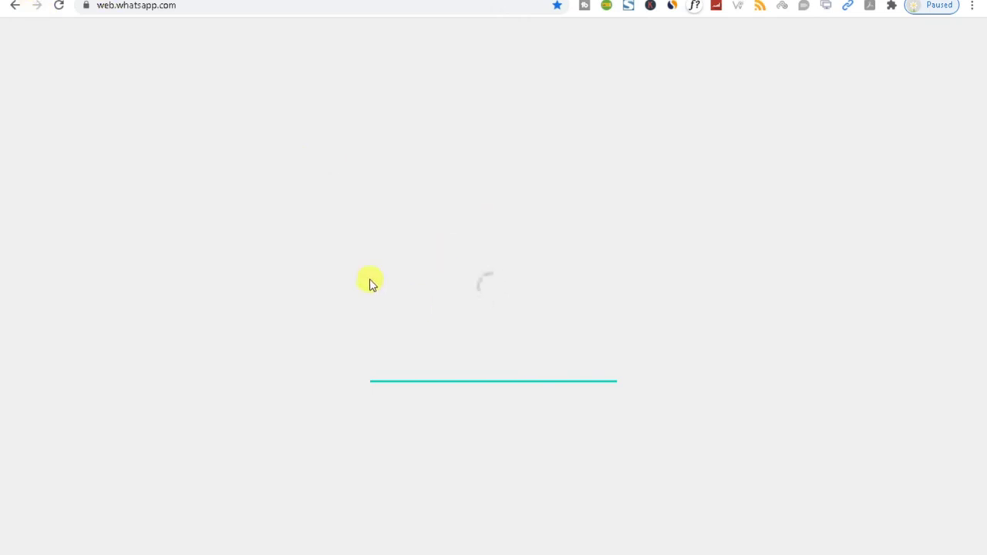
pyautogui.hotkey('ctrl', 'shift', 'Tab')
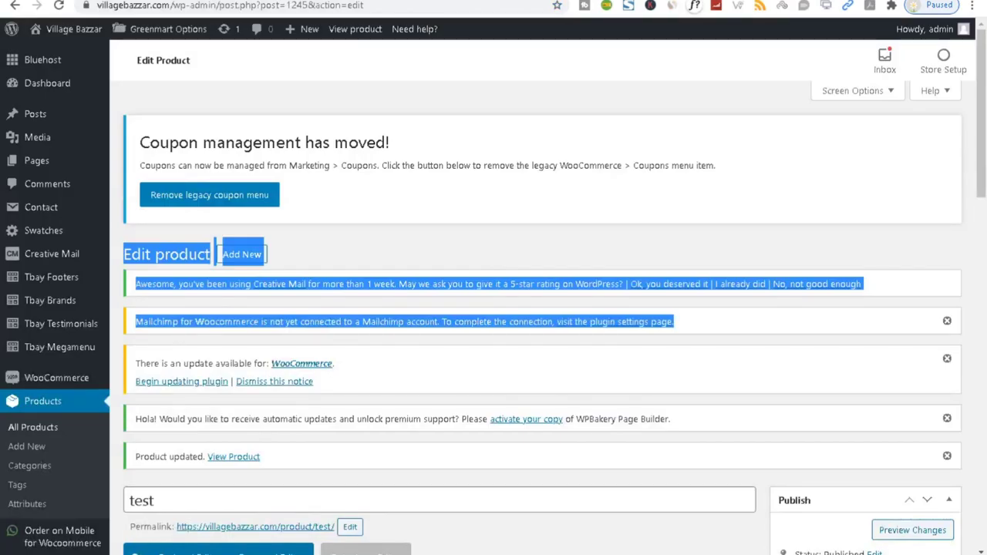
pyautogui.hotkey('ctrl', 'Tab')
pyautogui.hotkey('ctrl', 'shift', 'Tab')
# Step: Go to the store's product list and open the Electrician product for editing
pyautogui.click(360, 466)
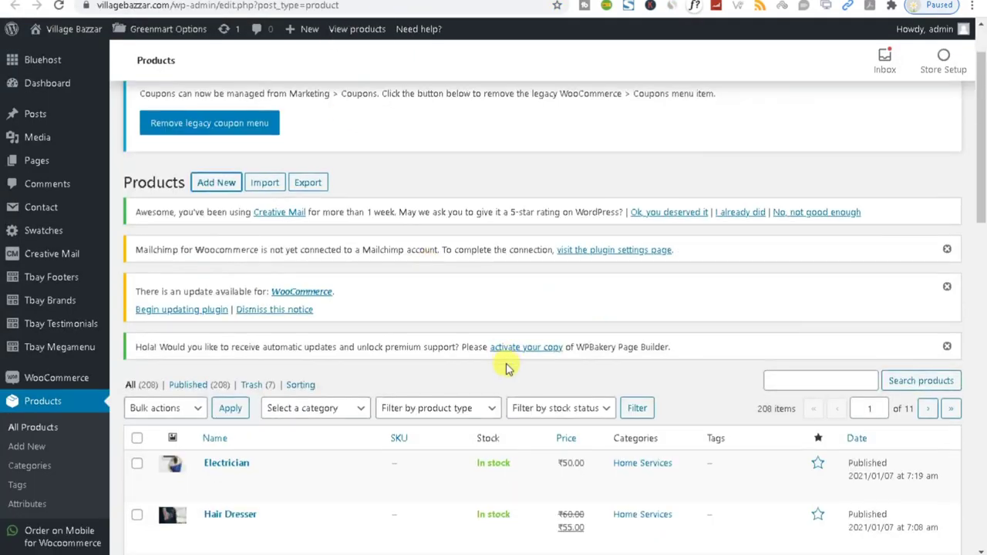
pyautogui.scroll(-4, 505, 362)
pyautogui.moveTo(246, 208)
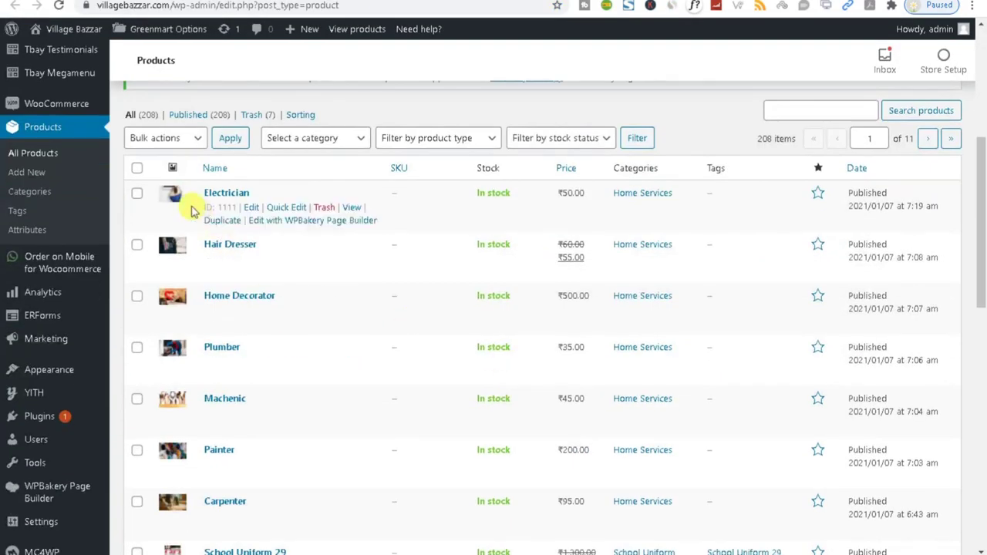
pyautogui.click(251, 209)
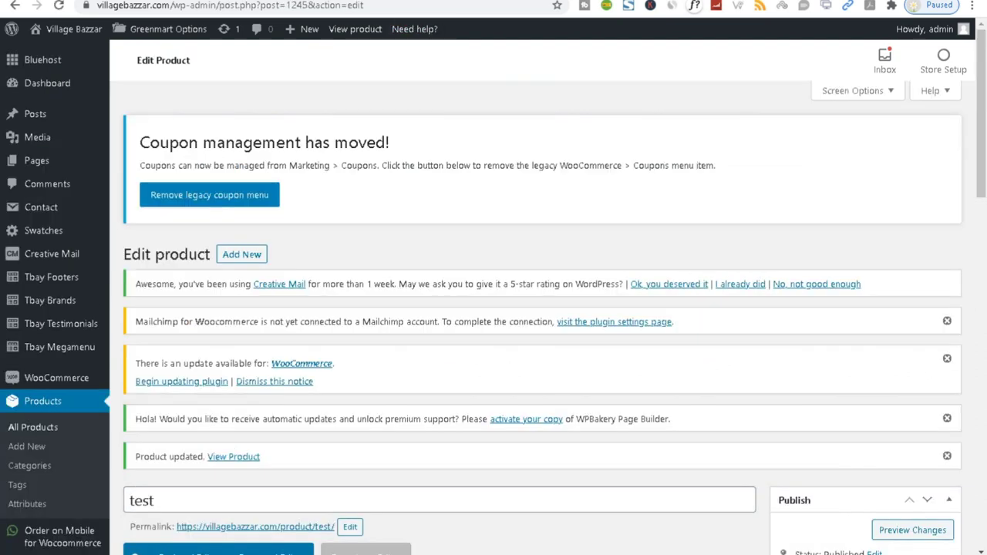
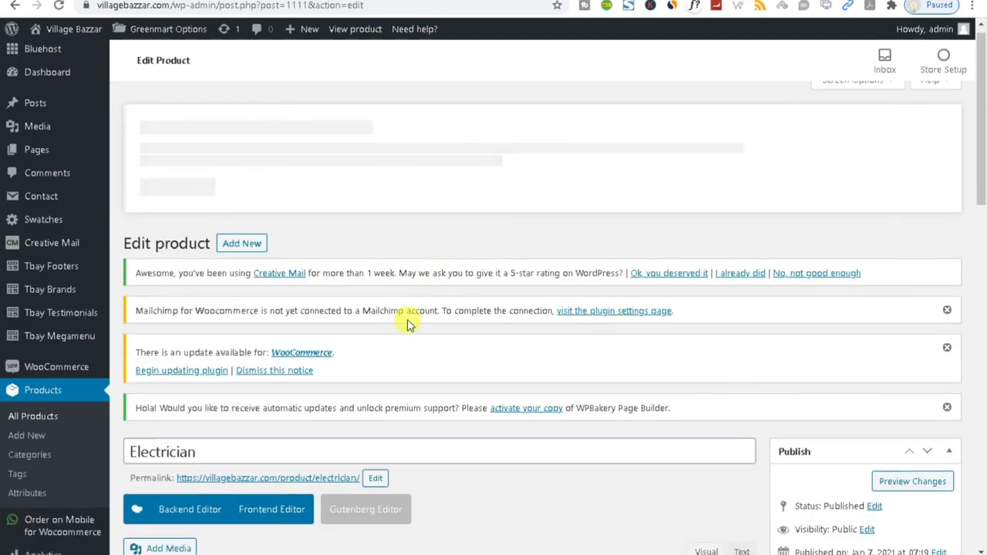
# Step: Examine the Electrician product's title and product data, including its external product URL and button text
pyautogui.scroll(-2, 408, 260)
pyautogui.click(192, 255)
pyautogui.moveTo(192, 255); pyautogui.dragTo(108, 256)
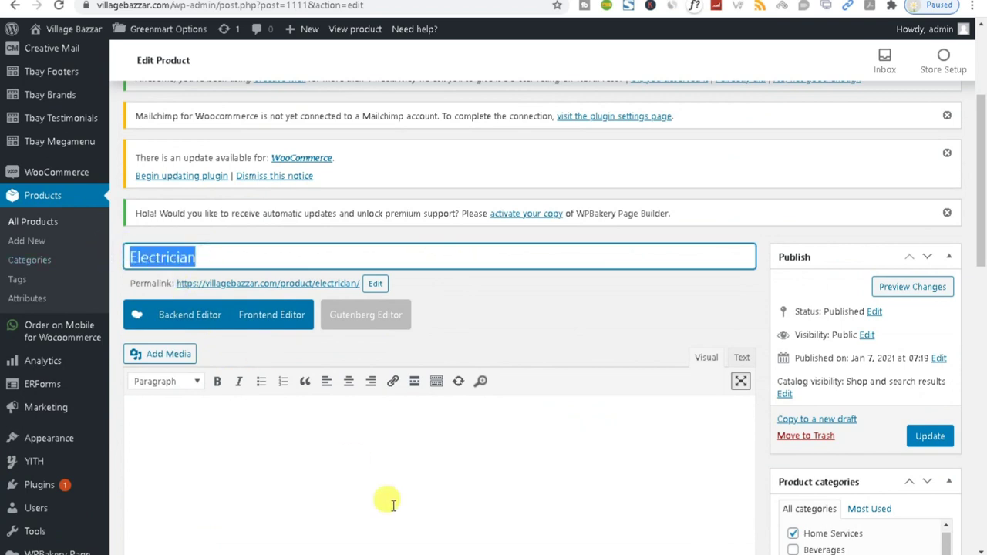
pyautogui.scroll(-1, 401, 513)
pyautogui.click(262, 424)
pyautogui.scroll(-5, 262, 421)
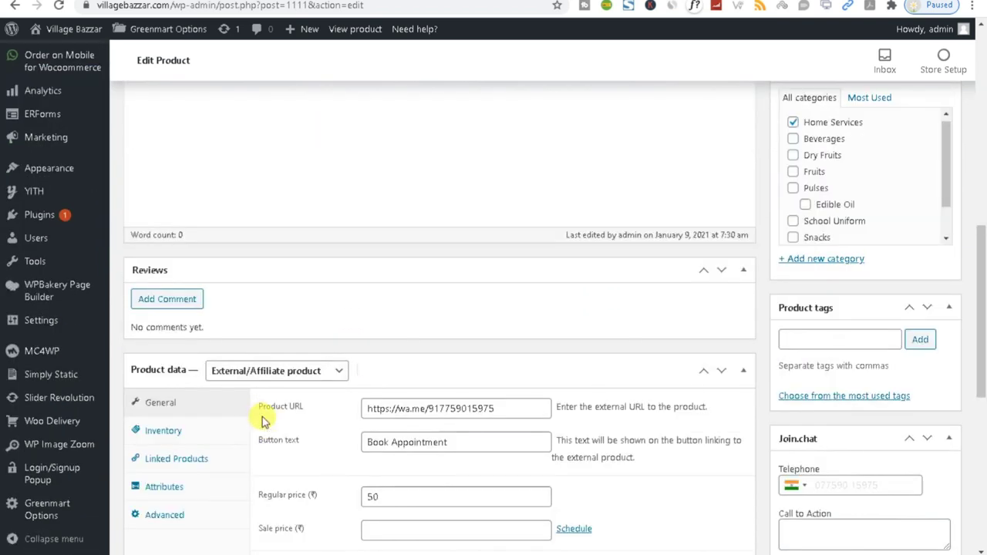
pyautogui.scroll(-3, 331, 335)
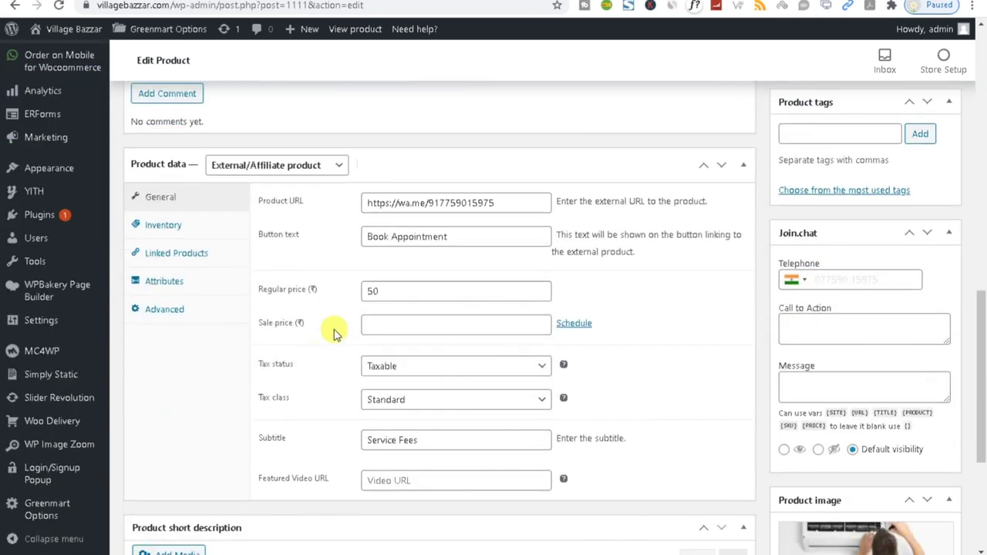
pyautogui.moveTo(520, 202); pyautogui.dragTo(363, 203)
pyautogui.click(482, 236)
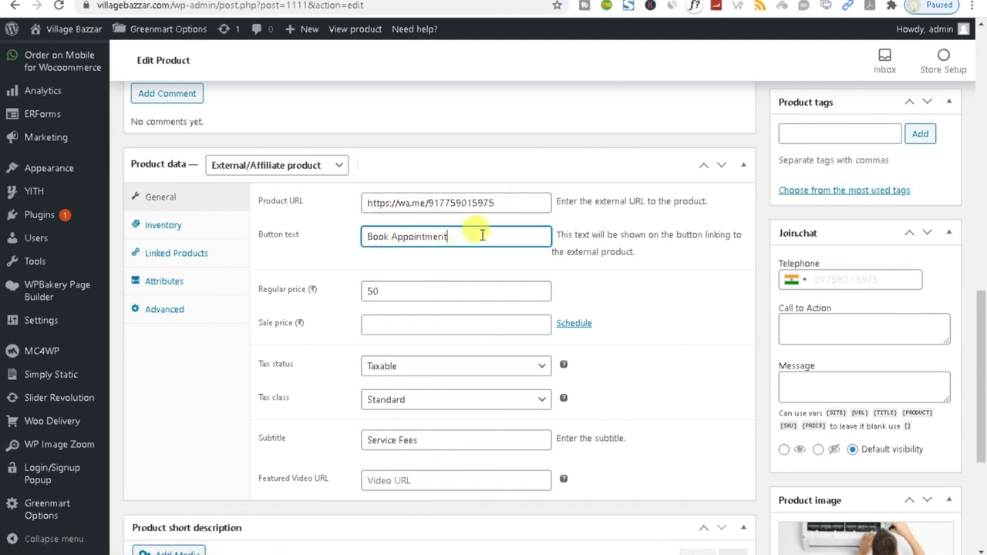
pyautogui.moveTo(482, 236); pyautogui.dragTo(348, 273)
pyautogui.moveTo(470, 236); pyautogui.dragTo(240, 237)
pyautogui.tripleClick(473, 202)
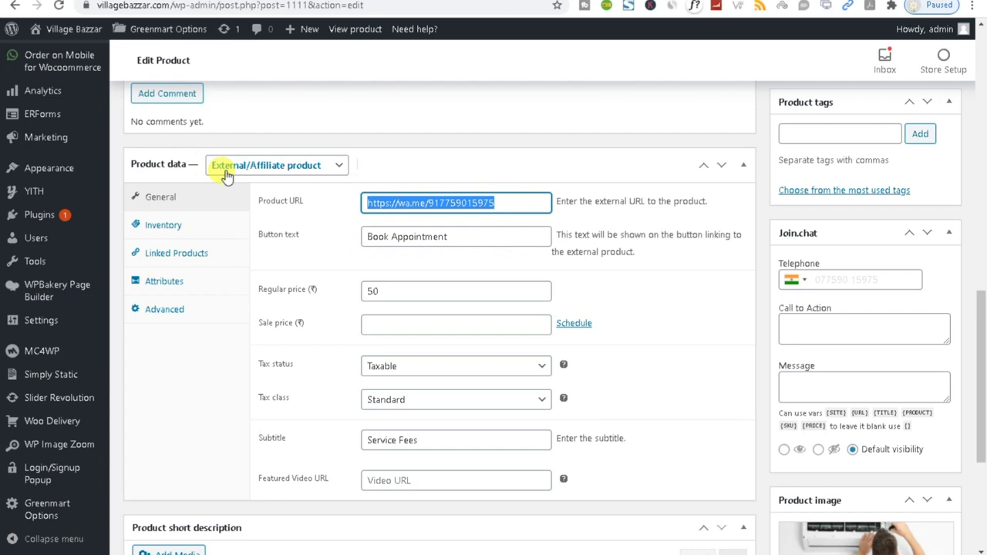
# Step: Select External/Affiliate product as the Electrician's product type and review the link and button text that it uses
pyautogui.click(287, 165)
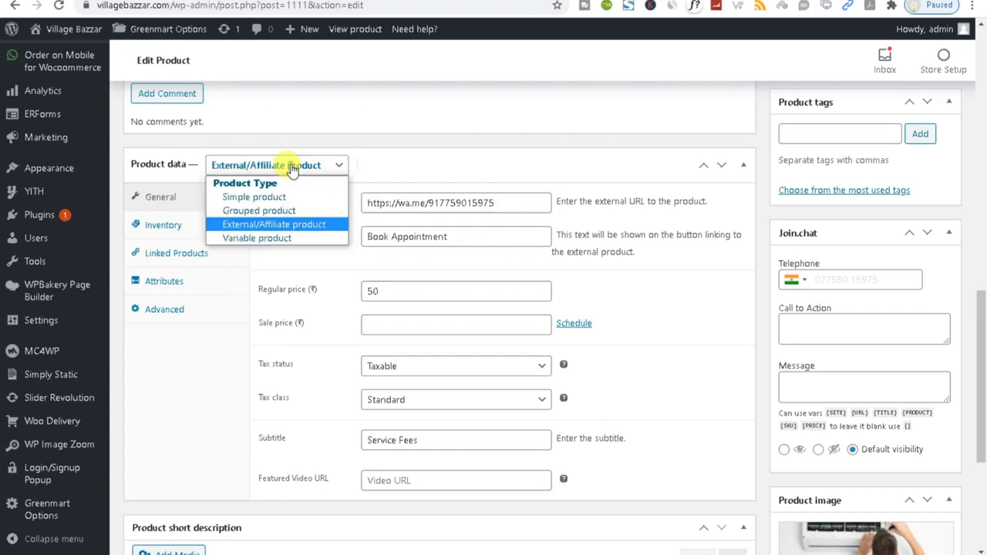
pyautogui.click(279, 225)
pyautogui.tripleClick(403, 202)
pyautogui.click(414, 203)
pyautogui.tripleClick(414, 202)
pyautogui.doubleClick(434, 236)
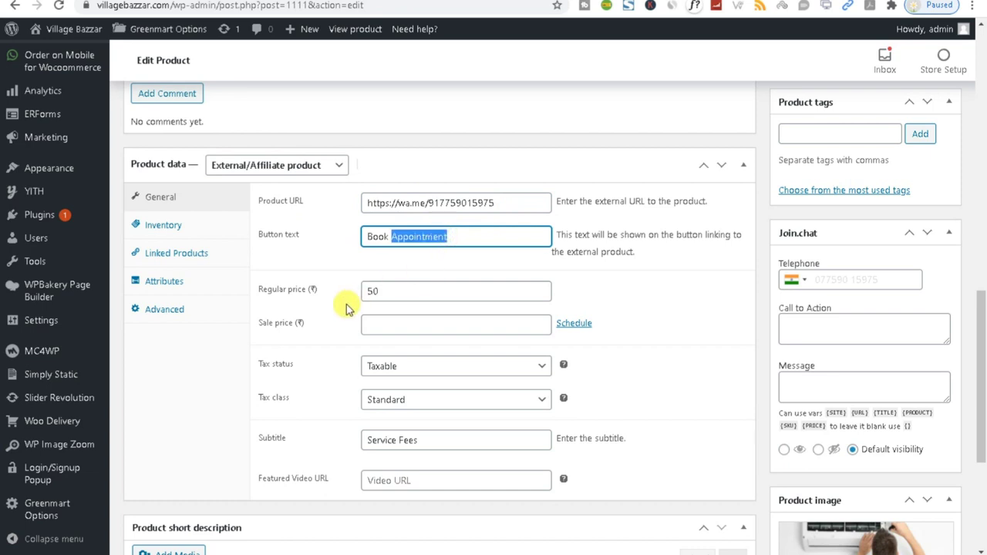
# Step: Review the Electrician's regular and sale price fields and update the product
pyautogui.doubleClick(408, 289)
pyautogui.click(391, 324)
pyautogui.doubleClick(404, 289)
pyautogui.click(388, 322)
pyautogui.click(396, 289)
pyautogui.doubleClick(395, 289)
pyautogui.scroll(6, 676, 399)
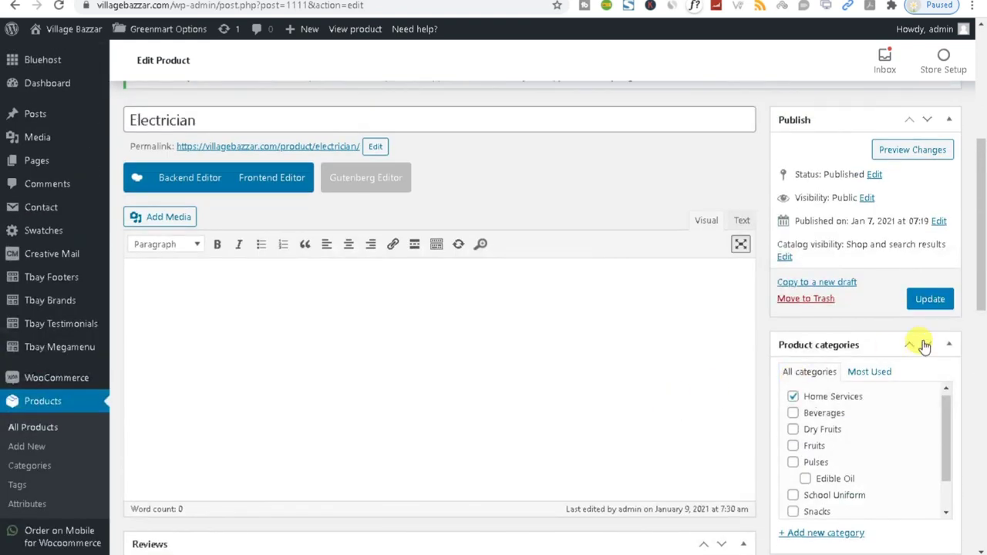
pyautogui.click(924, 300)
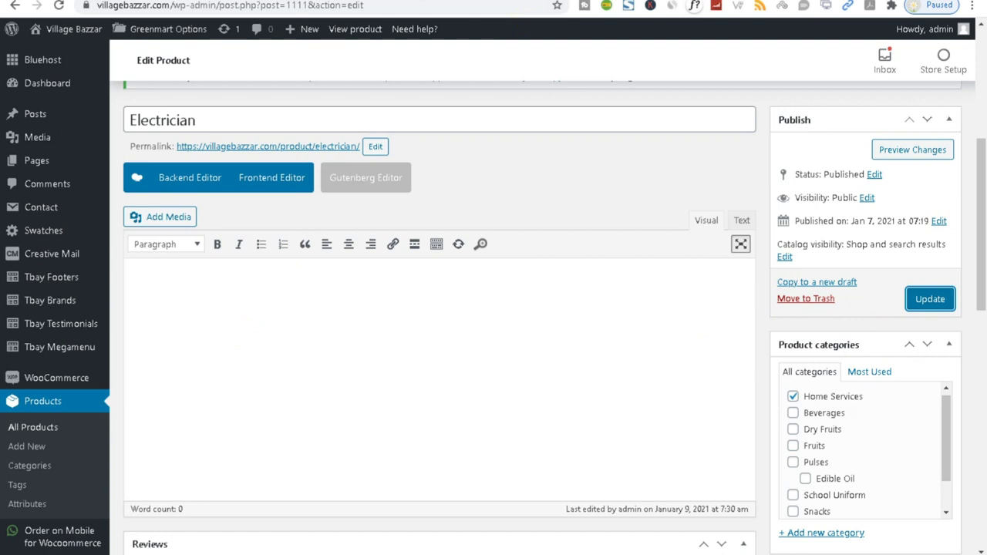
# Step: Look at the store navigation on the Apple Royal Gala product page and return to the Electrician product's editor
pyautogui.click(540, 2)
pyautogui.hotkey('ctrl', 'Tab')
pyautogui.scroll(3, 633, 255)
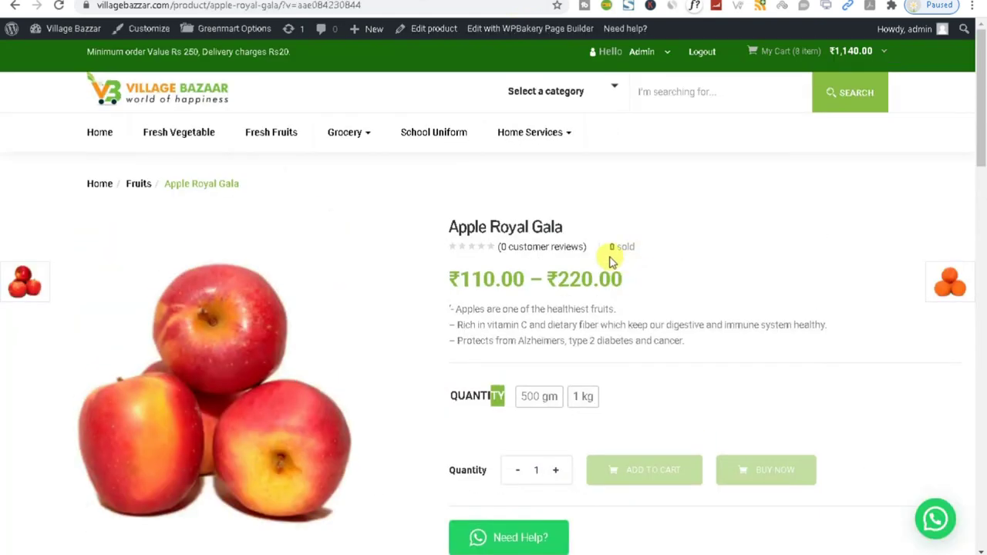
pyautogui.moveTo(628, 137); pyautogui.dragTo(35, 146)
pyautogui.click(339, 4)
pyautogui.scroll(-3, 132, 419)
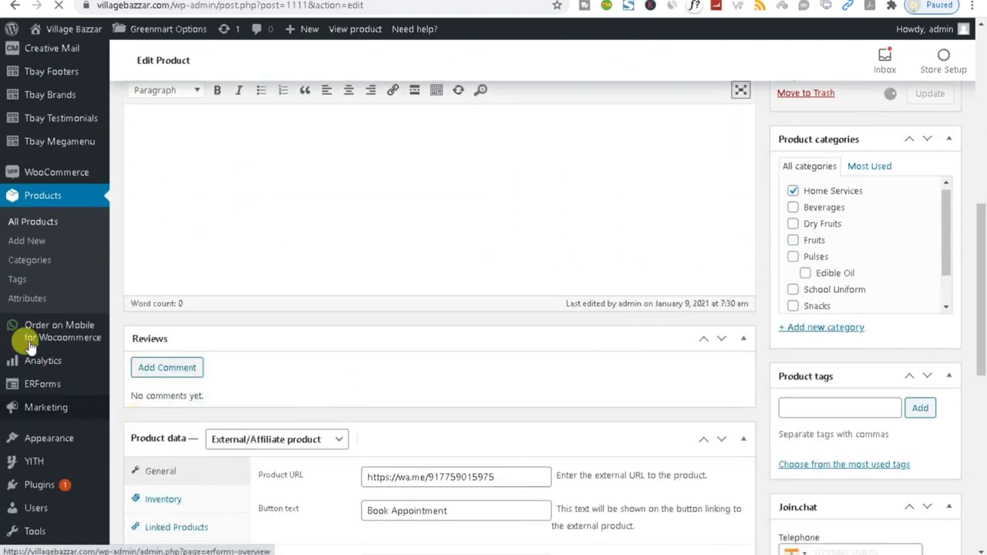
# Step: Open the product categories management page
pyautogui.rightClick(23, 266)
pyautogui.press('Escape')
pyautogui.click(35, 262)
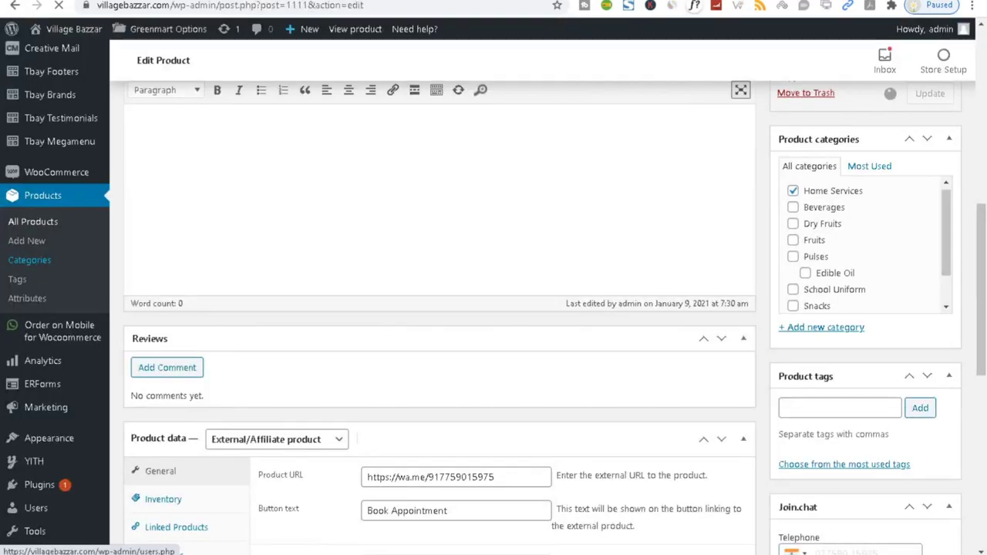
# Step: Open the site's Menus management page in a new browser tab and switch to it
pyautogui.scroll(-1, 221, 149)
pyautogui.scroll(1, 15, 262)
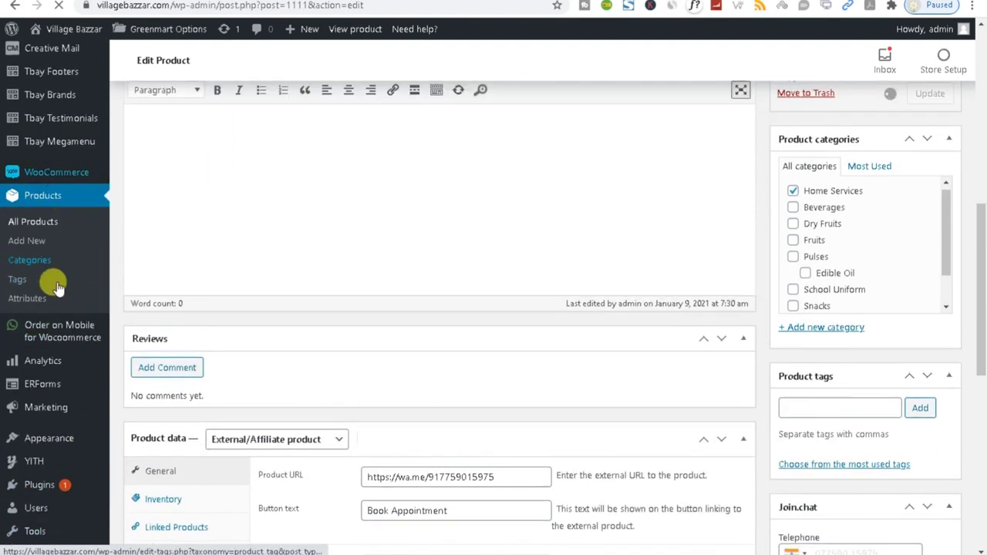
pyautogui.moveTo(52, 446)
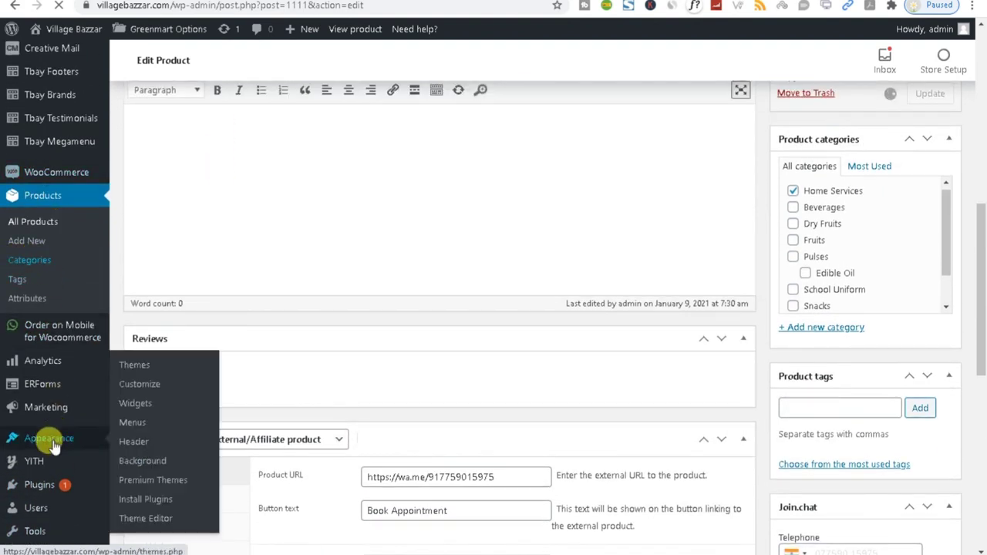
pyautogui.rightClick(137, 425)
pyautogui.click(173, 291)
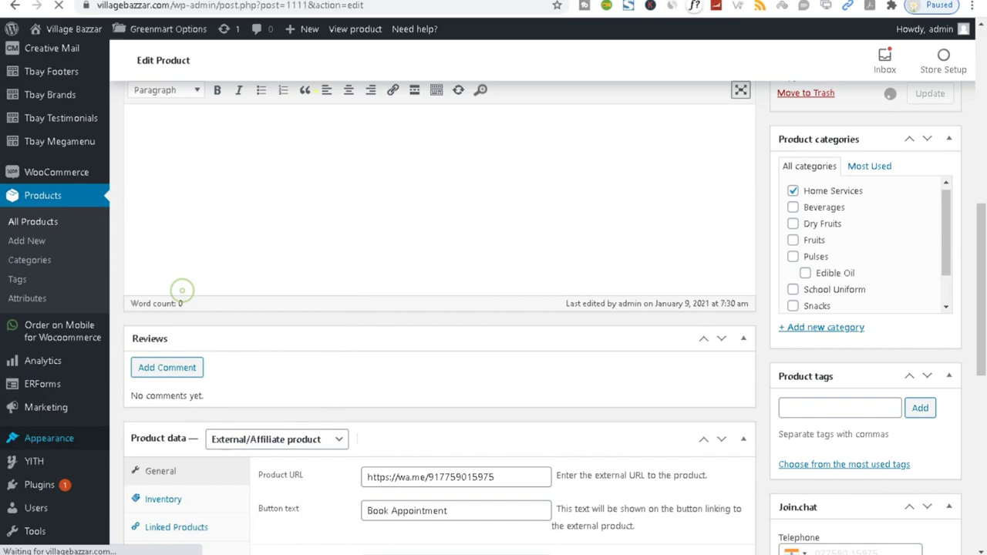
pyautogui.hotkey('ctrl', 'shift', 'Tab')
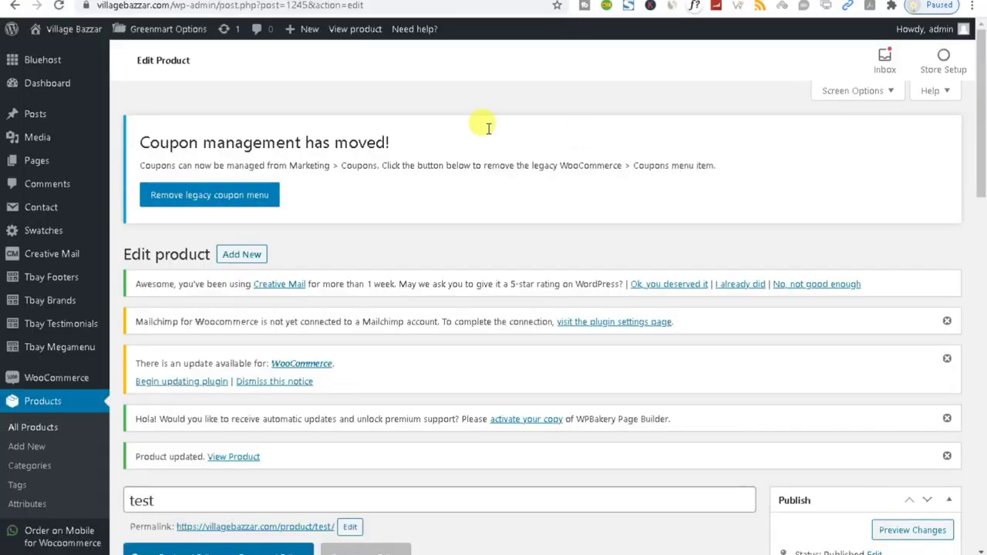
pyautogui.hotkey('ctrl', 'Tab')
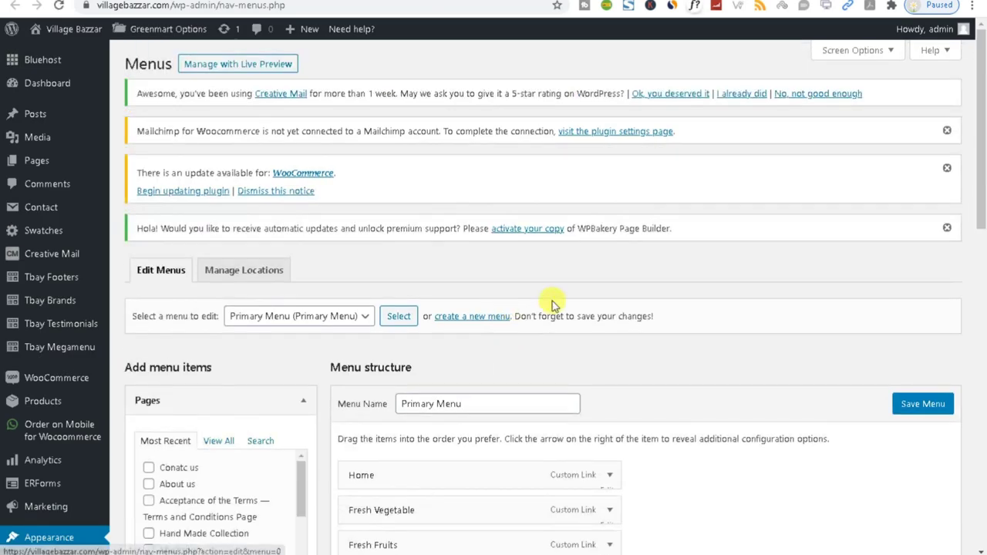
# Step: Inspect the URL fields of the Home Decorator and Home Services items in the Primary Menu
pyautogui.scroll(-3, 532, 351)
pyautogui.scroll(-2, 424, 343)
pyautogui.scroll(-5, 441, 294)
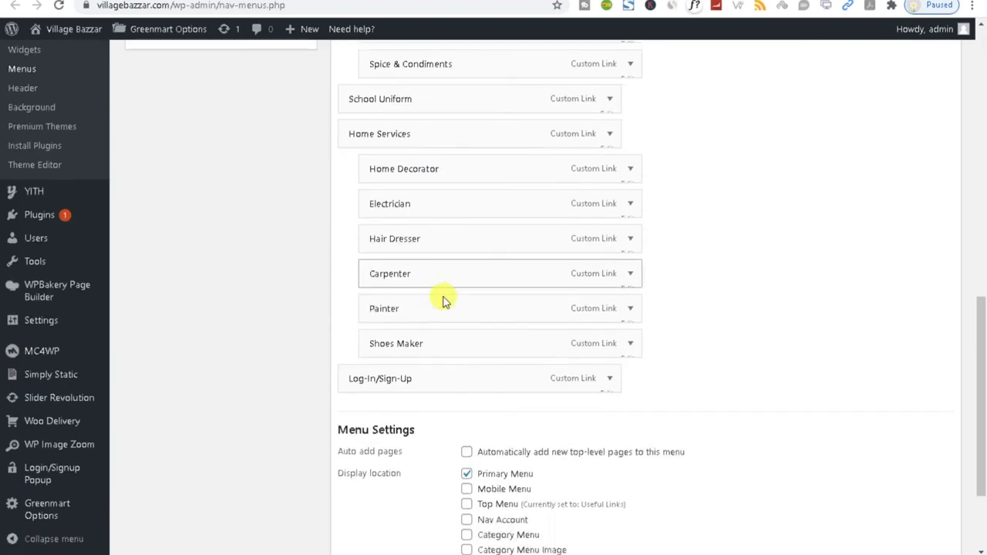
pyautogui.scroll(2, 463, 278)
pyautogui.click(629, 171)
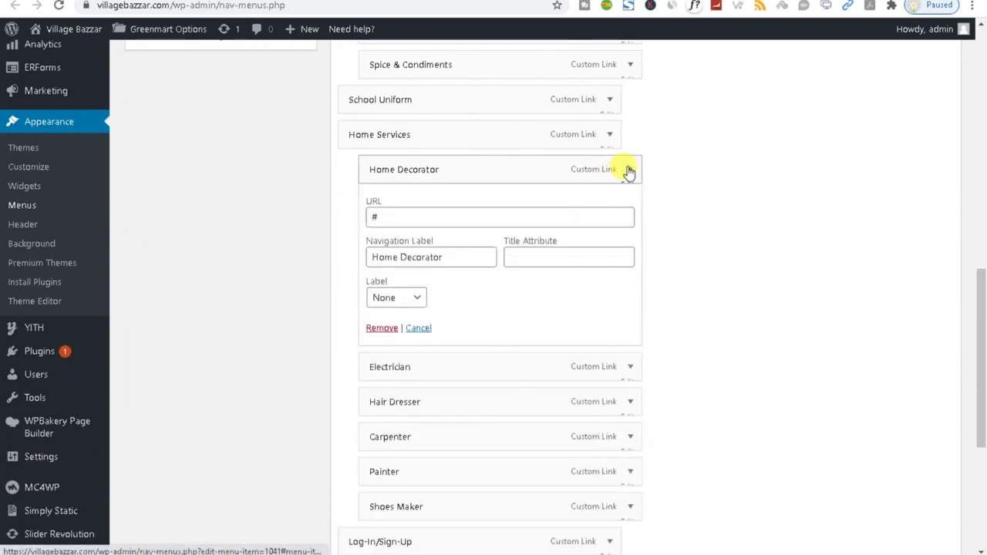
pyautogui.moveTo(401, 216); pyautogui.dragTo(332, 216)
pyautogui.click(629, 169)
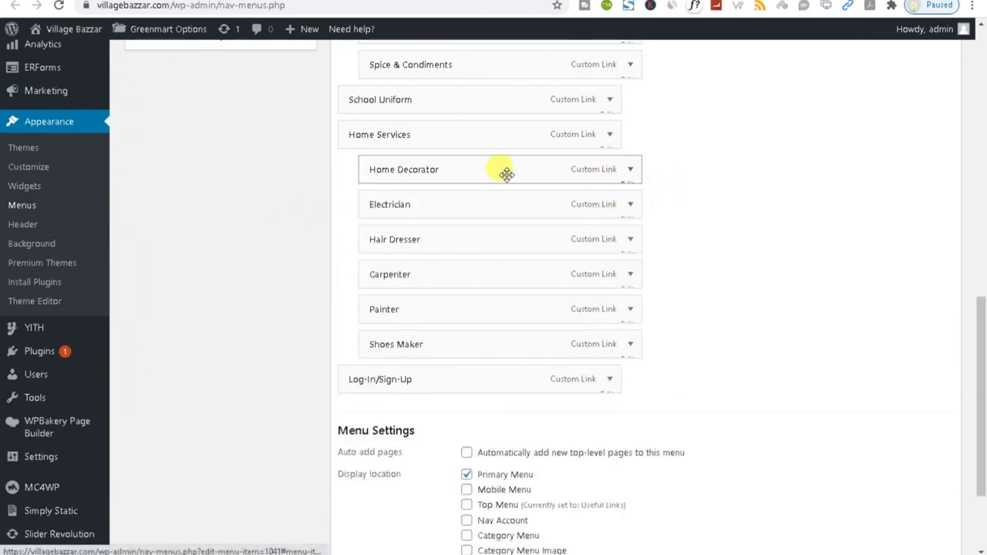
pyautogui.click(609, 135)
pyautogui.click(355, 181)
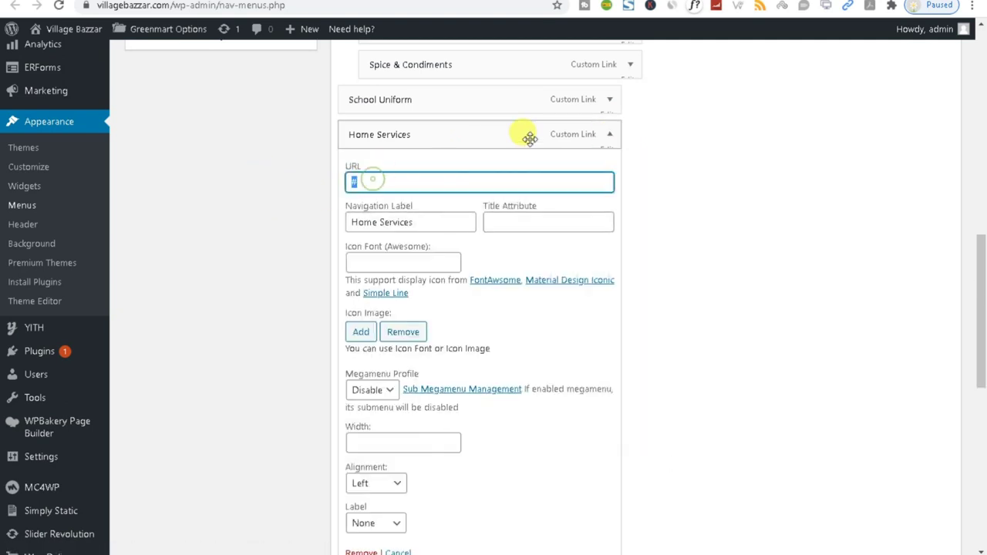
pyautogui.click(430, 157)
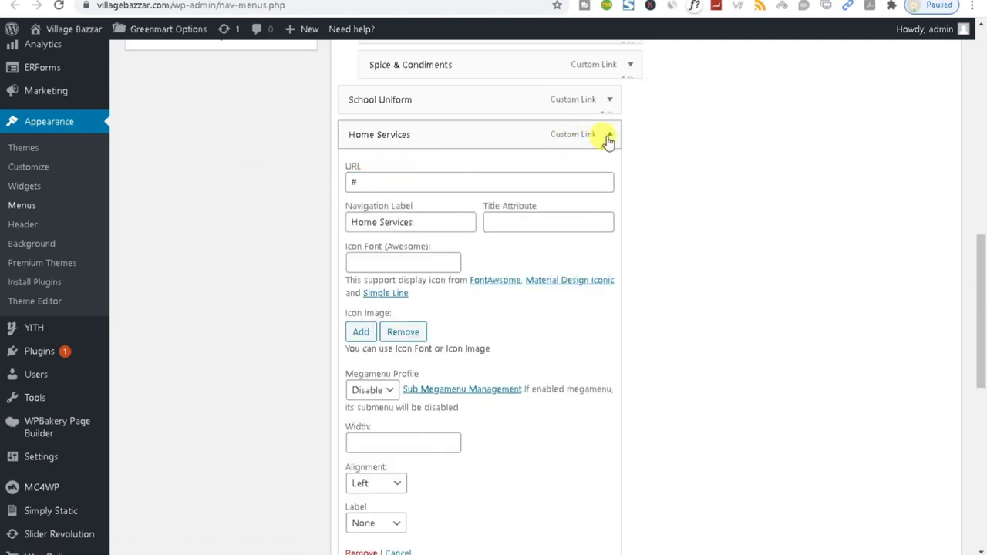
pyautogui.click(609, 135)
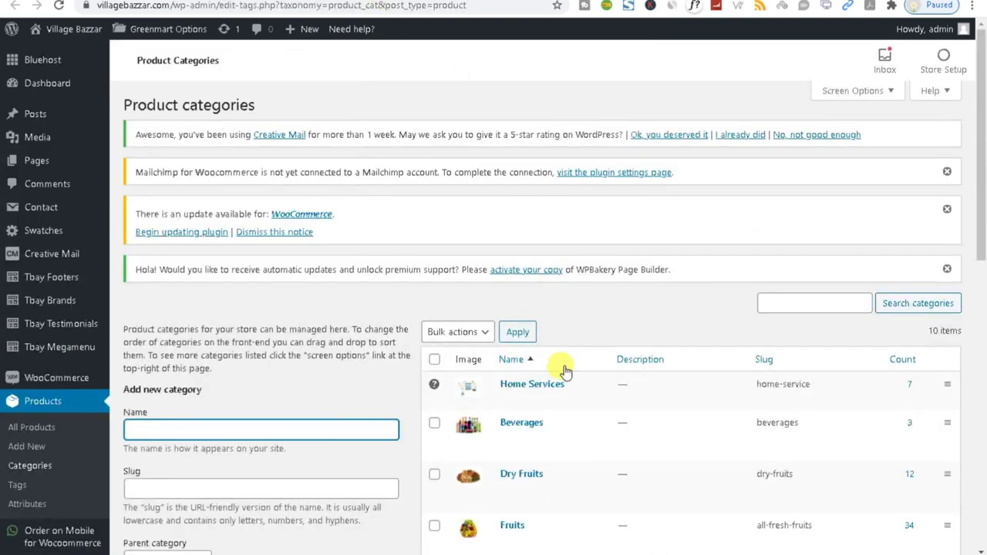
# Step: Open the Home Services category's store page from the product categories list in a new browser tab and copy its web address
pyautogui.scroll(-10, 566, 355)
pyautogui.scroll(10, 539, 354)
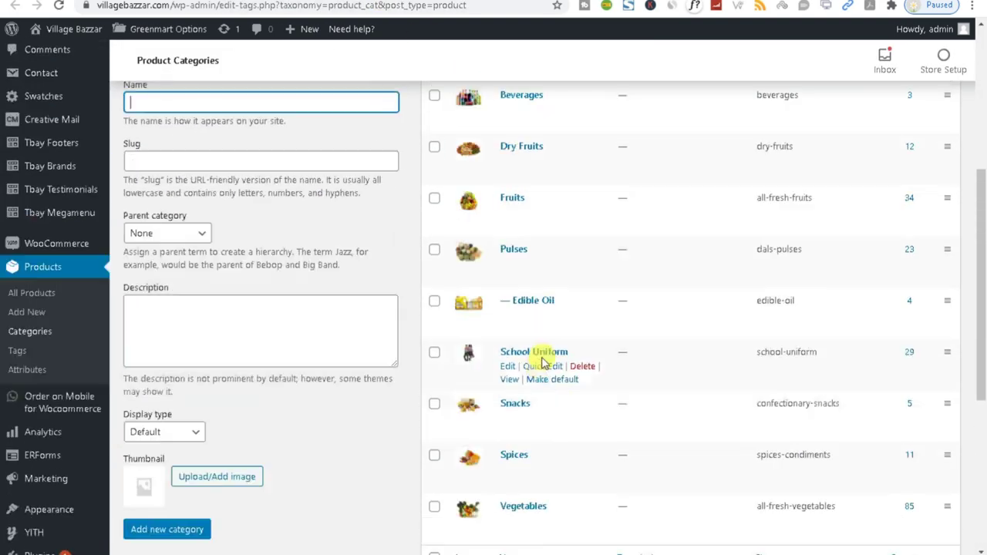
pyautogui.scroll(-5, 524, 332)
pyautogui.scroll(3, 523, 331)
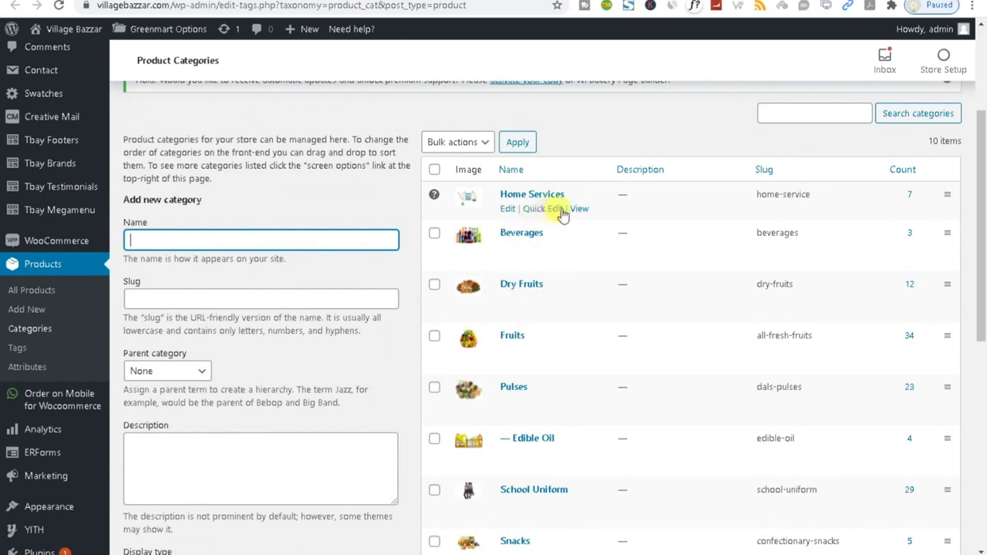
pyautogui.rightClick(579, 208)
pyautogui.click(602, 224)
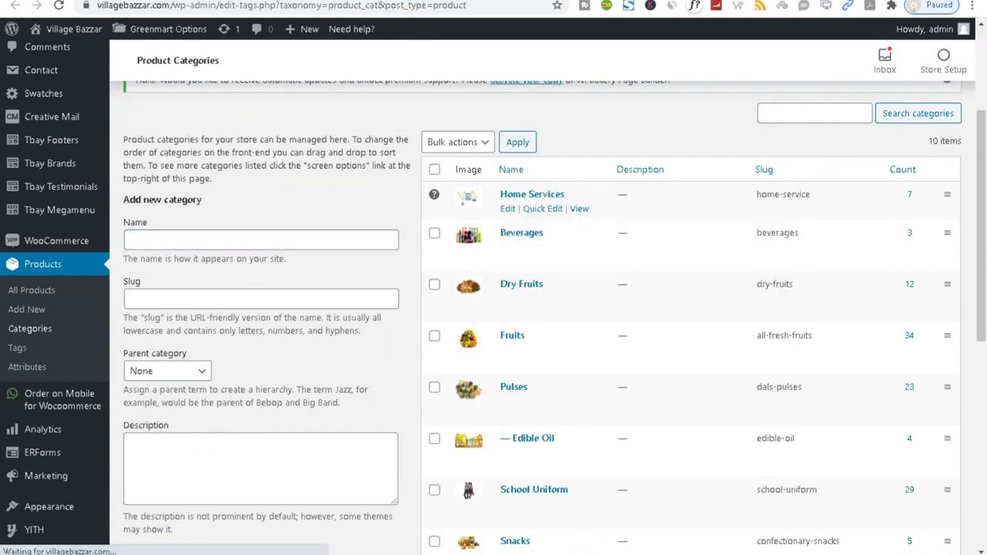
pyautogui.click(330, 5)
pyautogui.hotkey('ctrl', 'c')
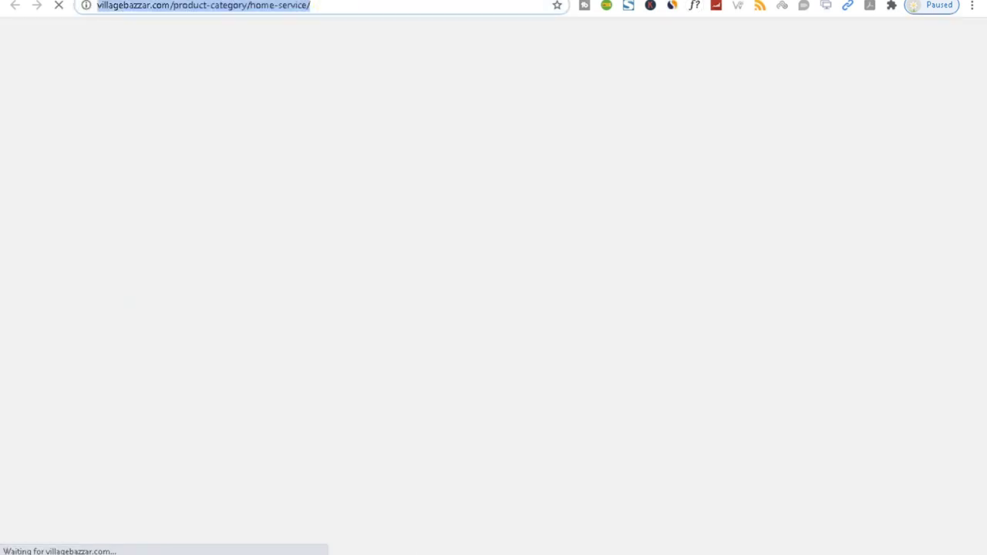
# Step: Set the Home Services menu item's URL to the copied villagebazzar.com/product-category/home-service/ address
pyautogui.hotkey('ctrl', 'Tab')
pyautogui.hotkey('ctrl', 'Tab')
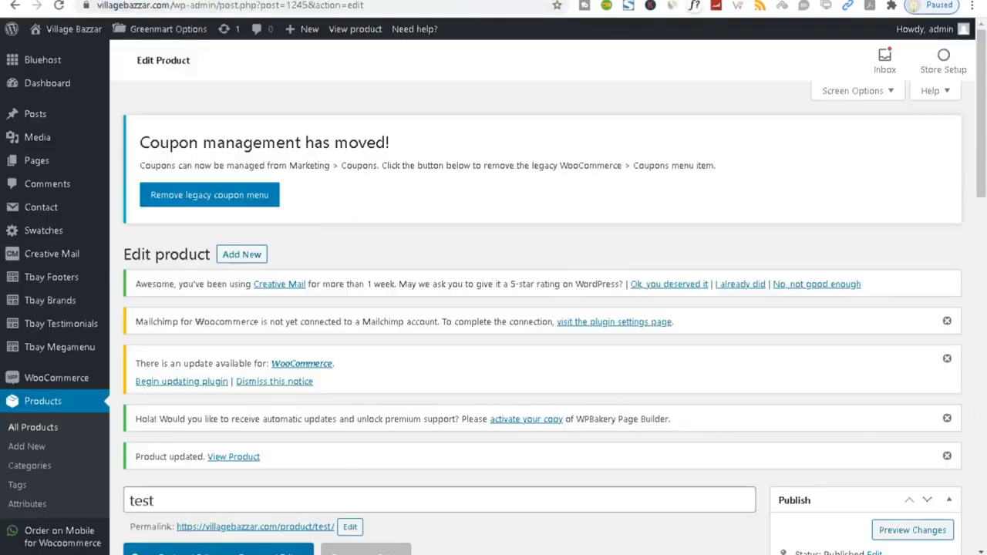
pyautogui.hotkey('ctrl', 'Tab')
pyautogui.hotkey('ctrl', 'shift', 'Tab')
pyautogui.hotkey('ctrl', 'Tab')
pyautogui.hotkey('ctrl', 'Tab')
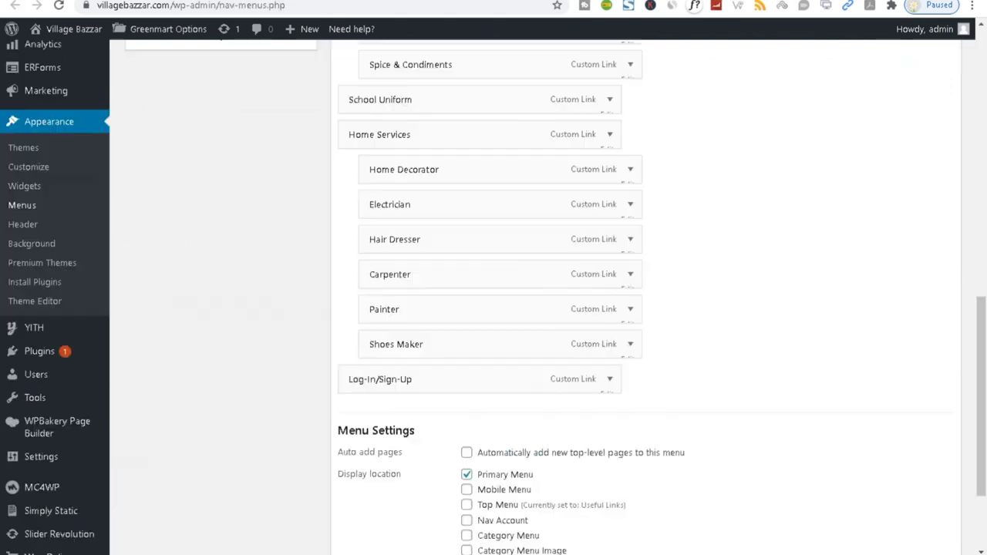
pyautogui.scroll(1, 452, 333)
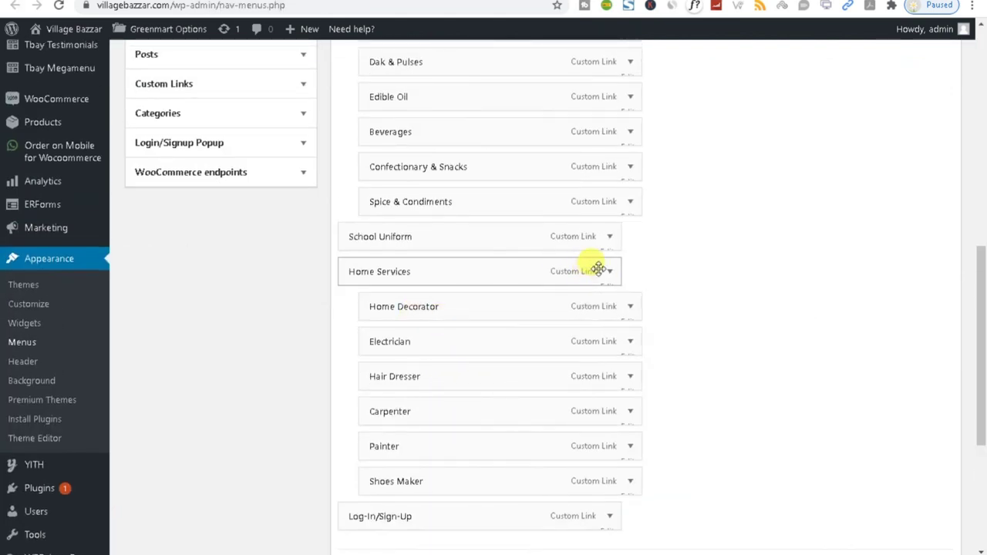
pyautogui.click(608, 269)
pyautogui.hotkey('ctrl', 'v')
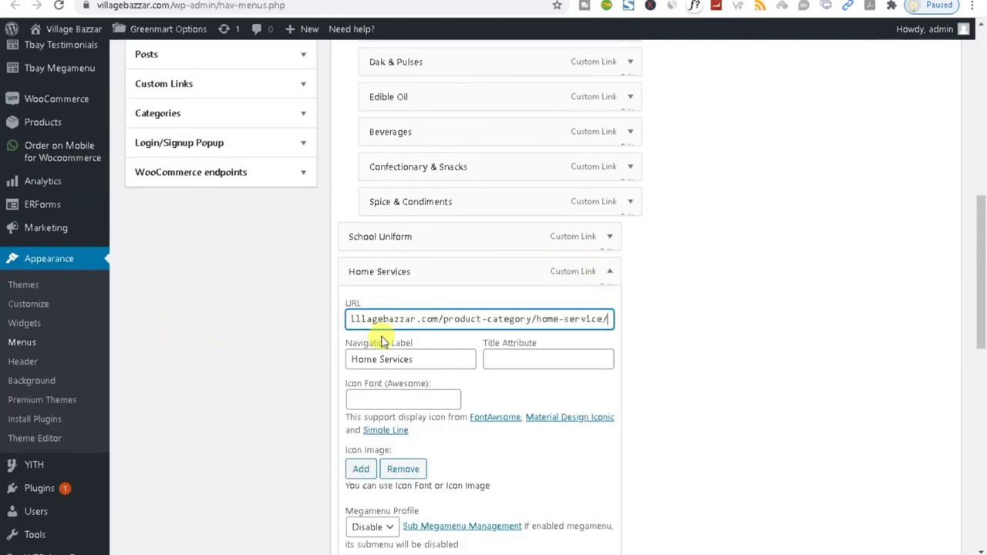
pyautogui.click(609, 272)
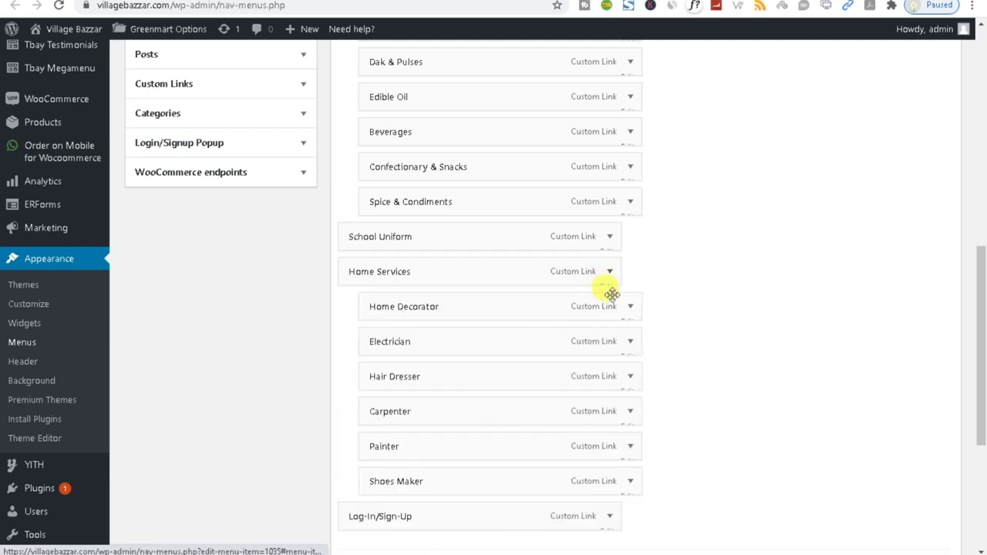
# Step: Check the link settings of the Home Decorator and Electrician items under Home Services
pyautogui.click(629, 307)
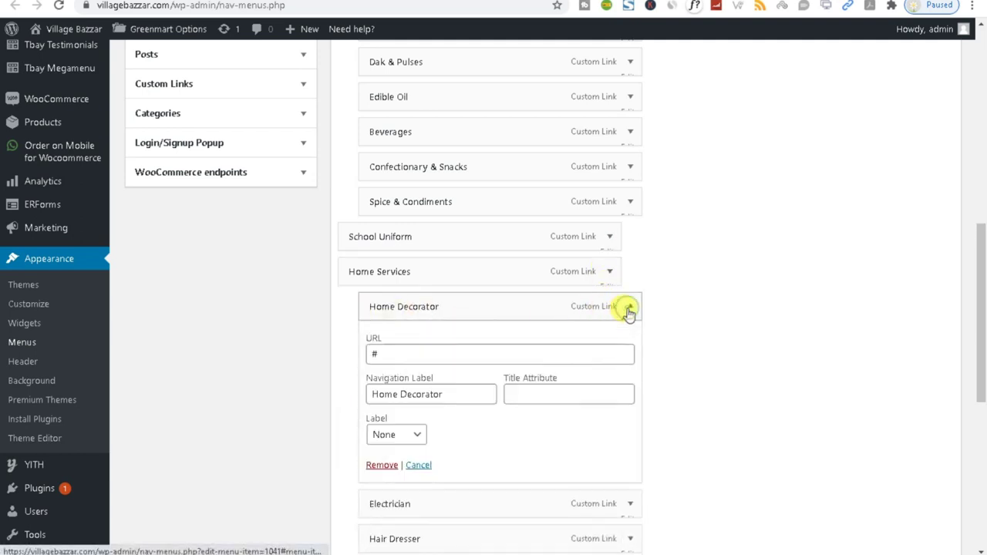
pyautogui.click(629, 307)
pyautogui.click(628, 342)
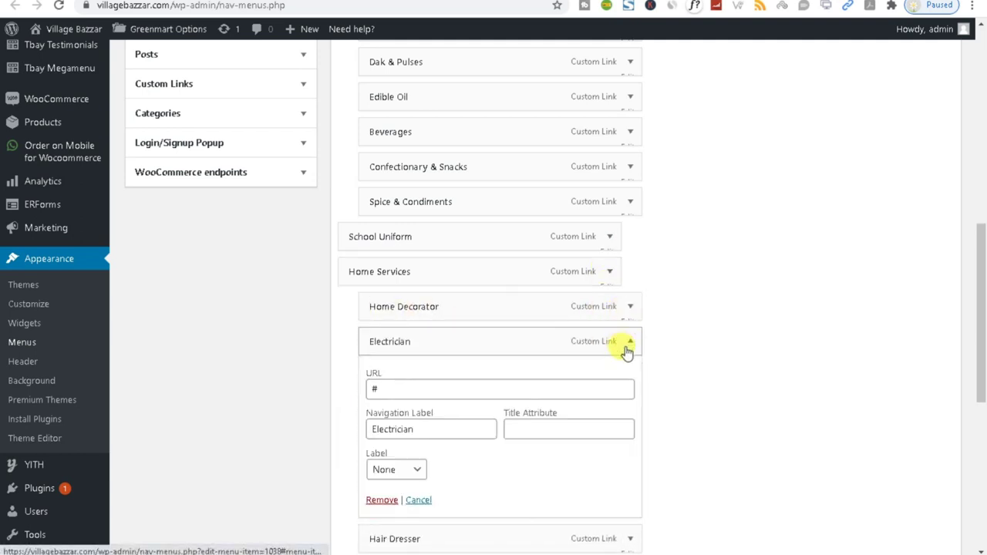
pyautogui.click(628, 342)
pyautogui.click(629, 307)
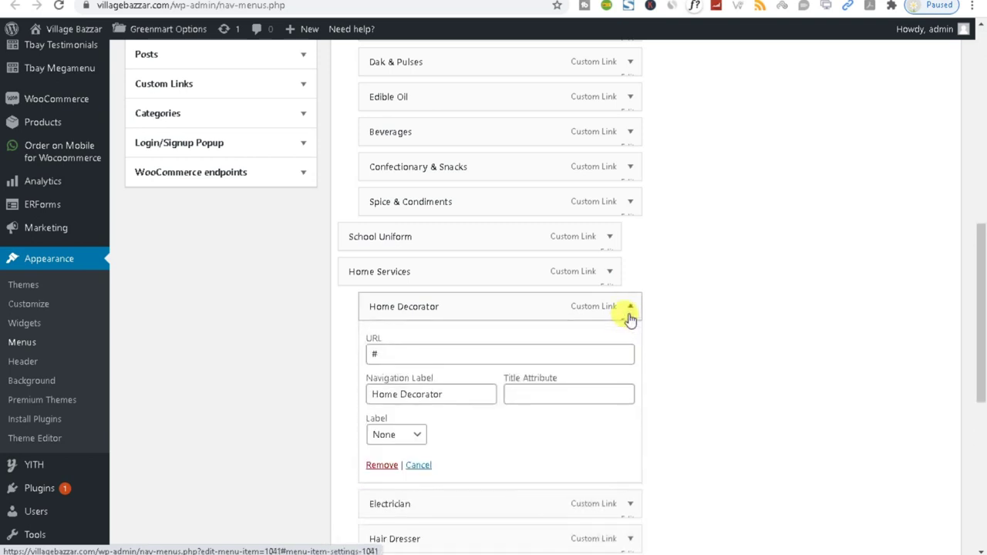
pyautogui.click(629, 309)
pyautogui.scroll(-1, 623, 316)
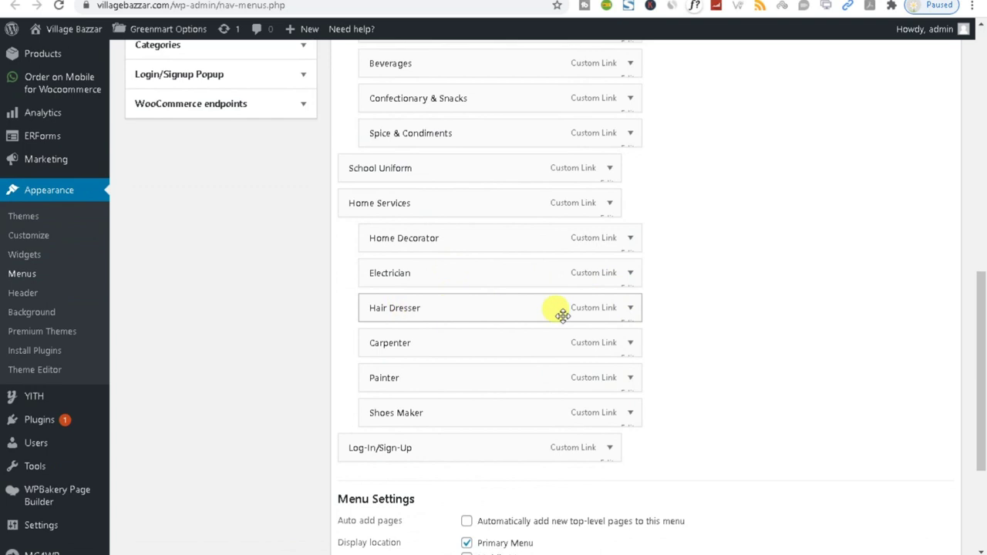
# Step: Return to the Electrician product's editor and copy the product's permalink
pyautogui.hotkey('alt', 'Left')
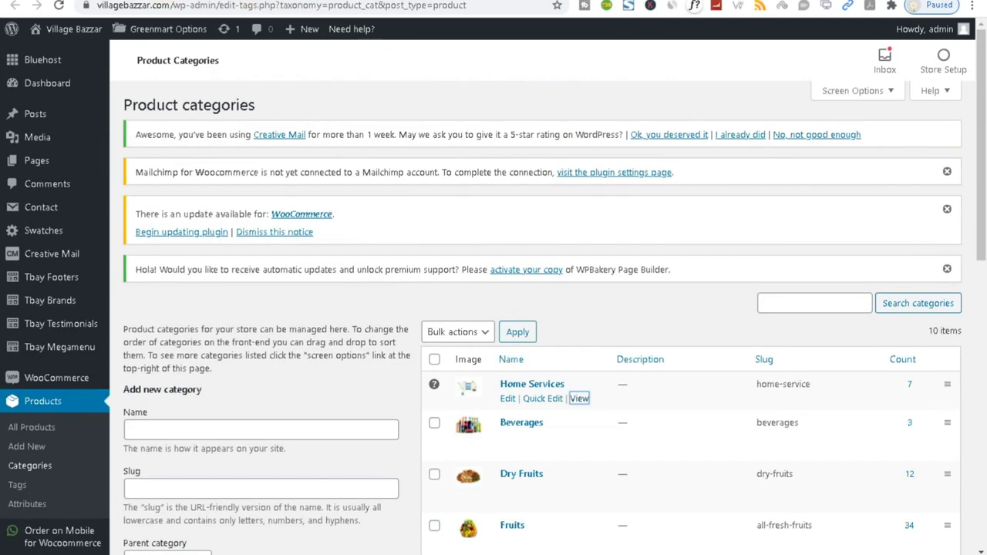
pyautogui.hotkey('alt', 'Left')
pyautogui.hotkey('alt', 'Left')
pyautogui.hotkey('alt', 'Right')
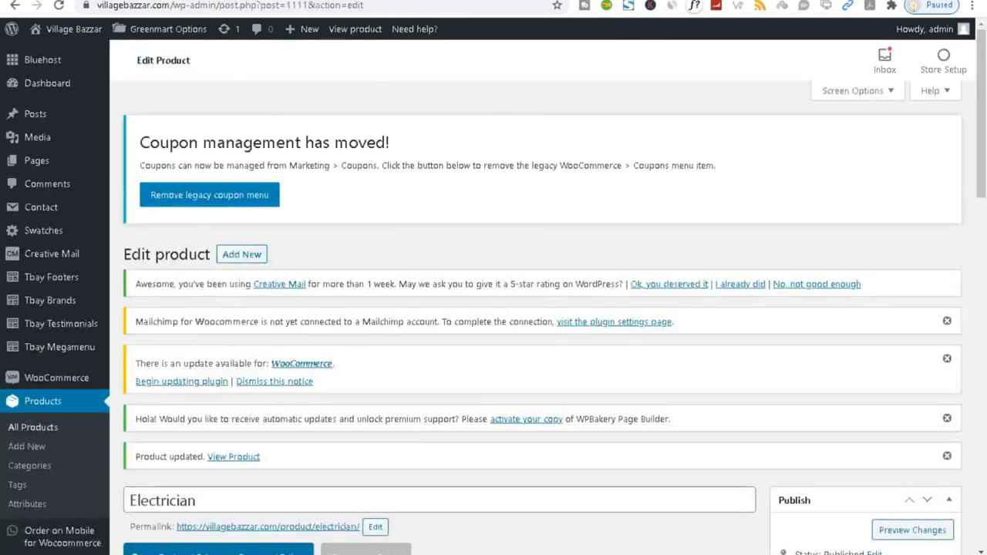
pyautogui.scroll(-4, 254, 365)
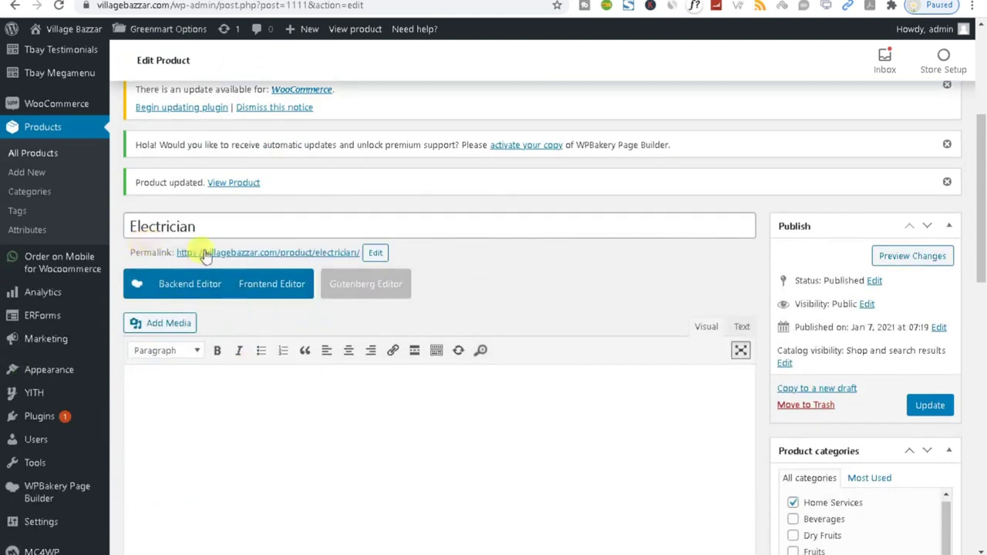
pyautogui.rightClick(257, 254)
pyautogui.click(276, 263)
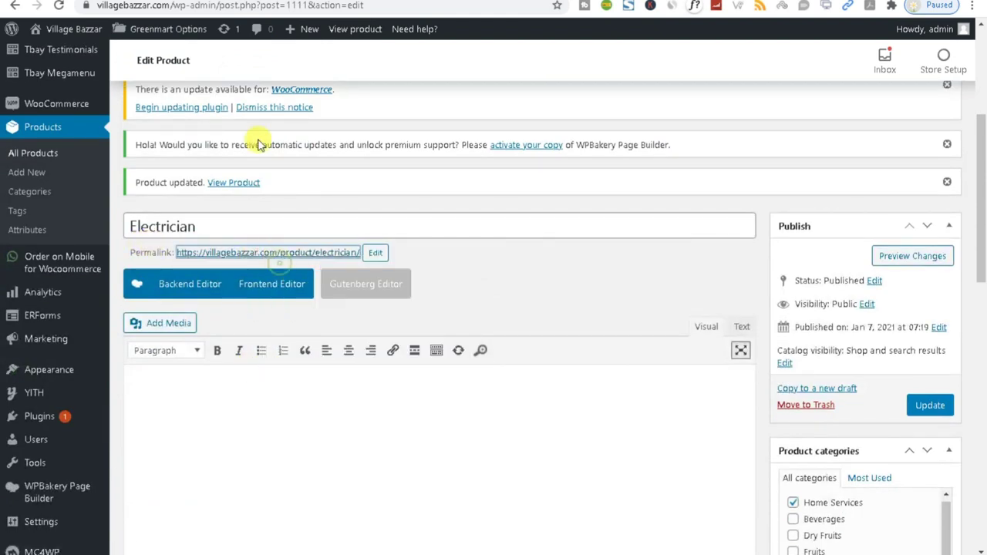
pyautogui.click(267, 13)
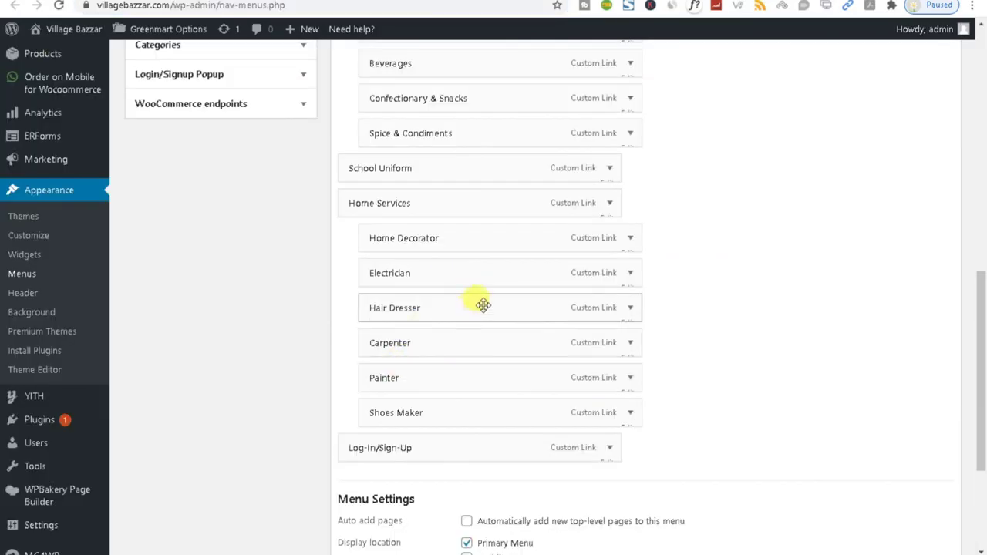
pyautogui.click(629, 273)
pyautogui.click(400, 327)
pyautogui.hotkey('ctrl', 'a')
pyautogui.write('https://villagebazzar.com/product/electrician/')
pyautogui.click(813, 321)
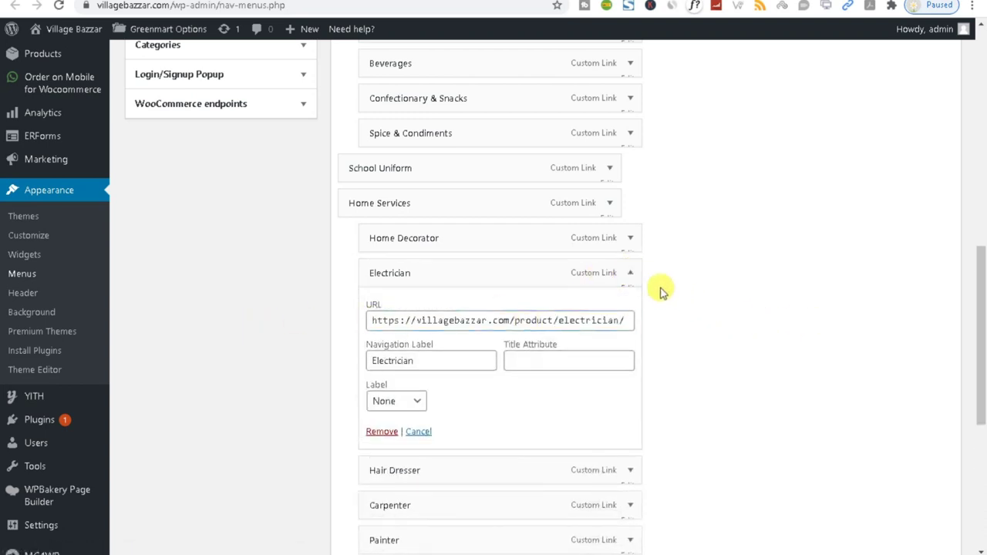
pyautogui.click(629, 274)
pyautogui.scroll(-3, 630, 437)
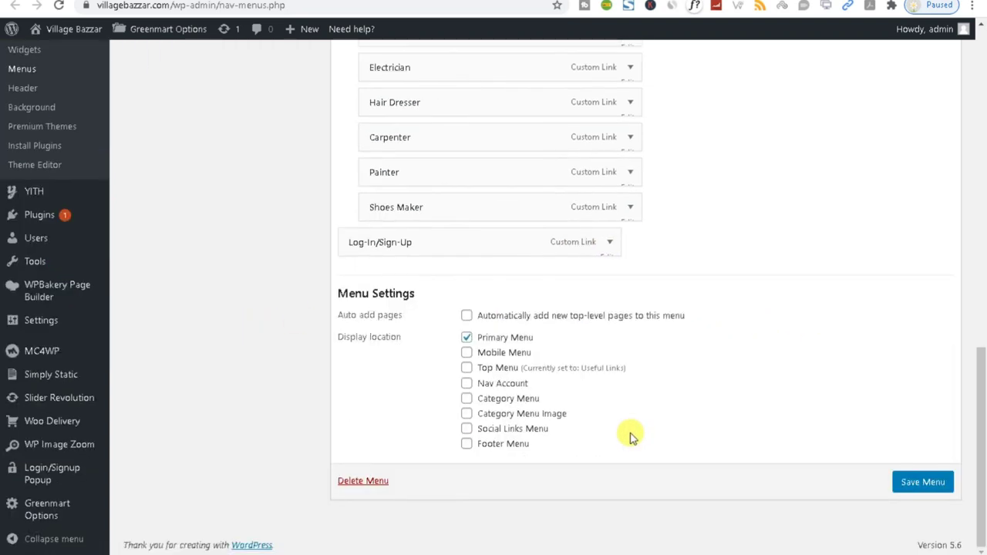
pyautogui.click(901, 484)
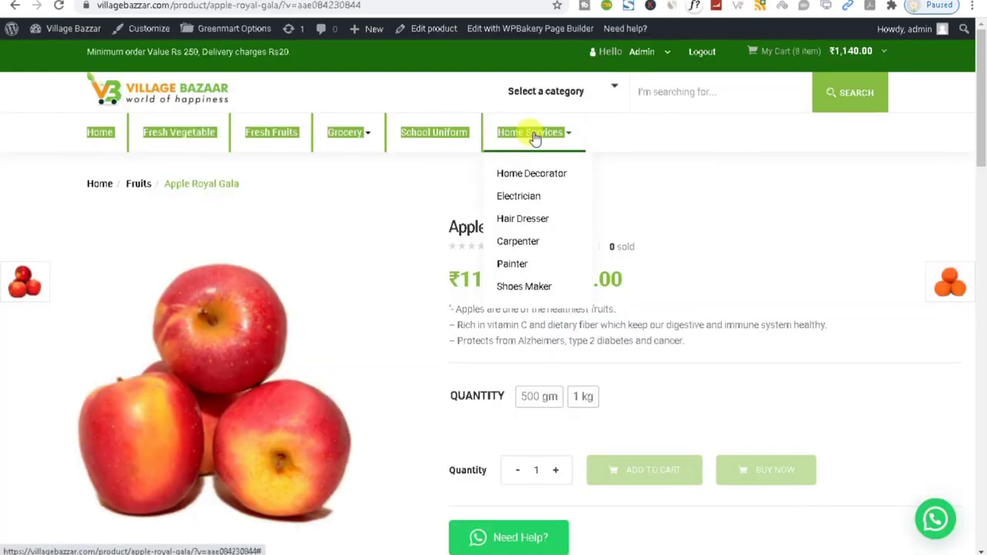
# Step: Reload the Apple Royal Gala store page and open the Home Services and Electrician links from its navigation to test them
pyautogui.click(56, 6)
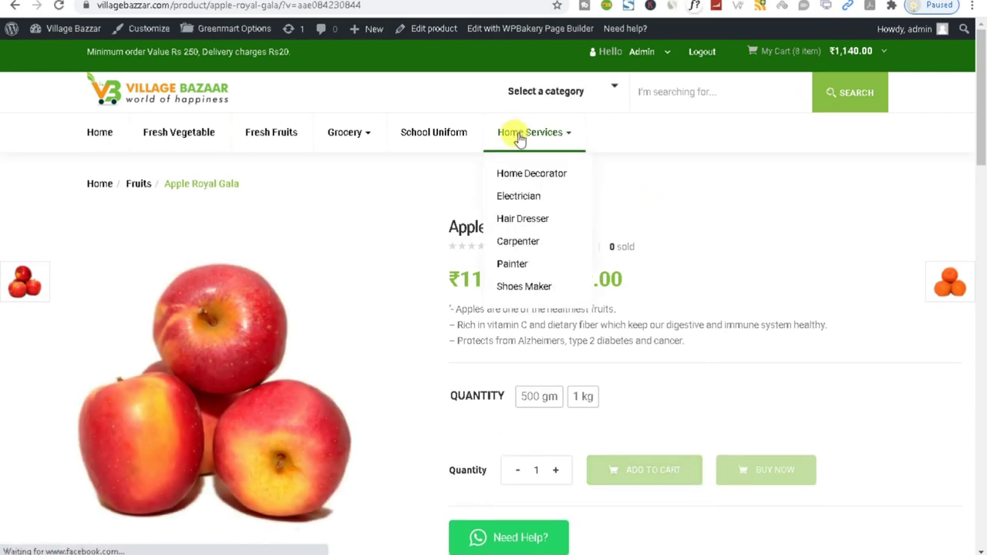
pyautogui.rightClick(523, 137)
pyautogui.press('Escape')
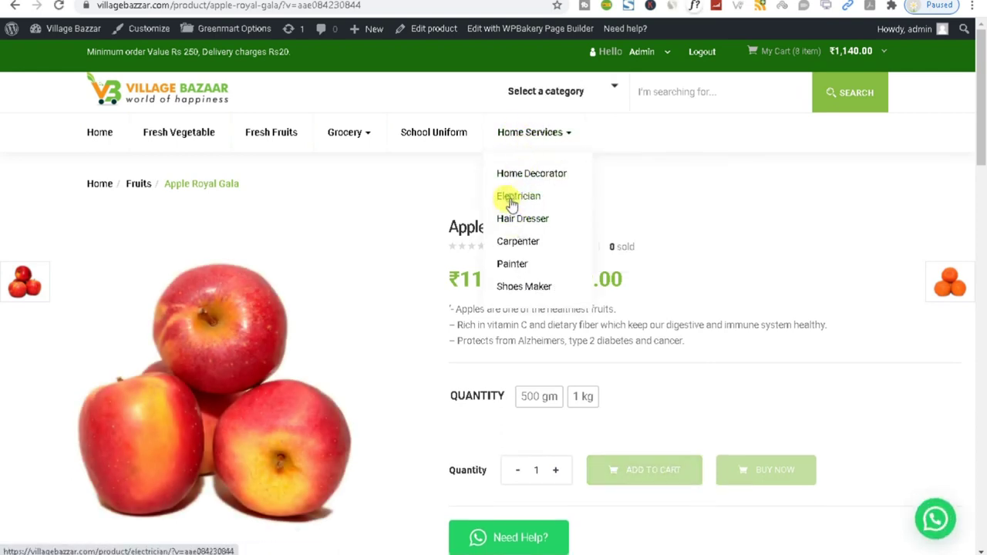
pyautogui.click(511, 198)
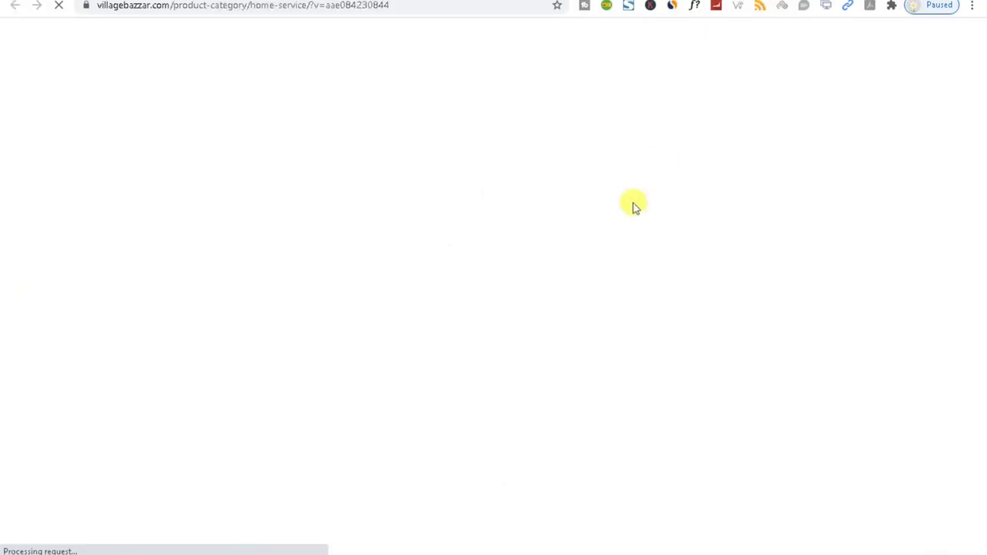
# Step: Review the service products listed on the store's Home Services category page
pyautogui.scroll(-5, 763, 312)
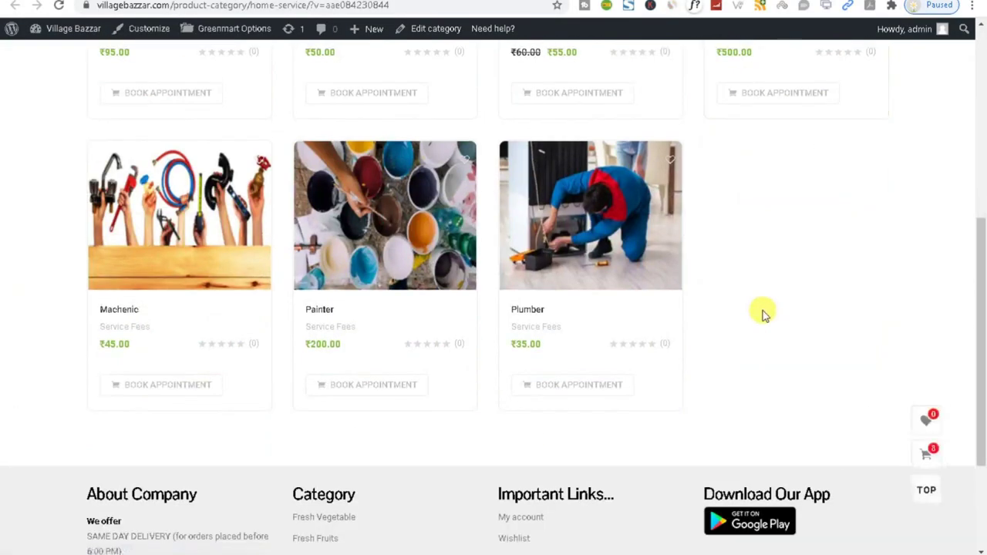
pyautogui.scroll(-2, 762, 311)
pyautogui.scroll(8, 760, 311)
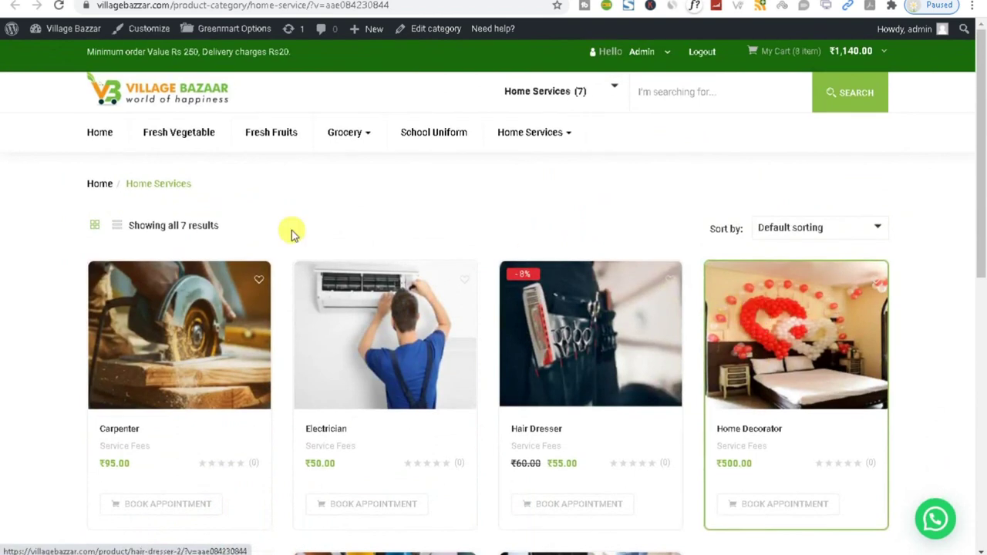
pyautogui.scroll(-4, 665, 421)
pyautogui.scroll(2, 411, 270)
pyautogui.scroll(1, 411, 270)
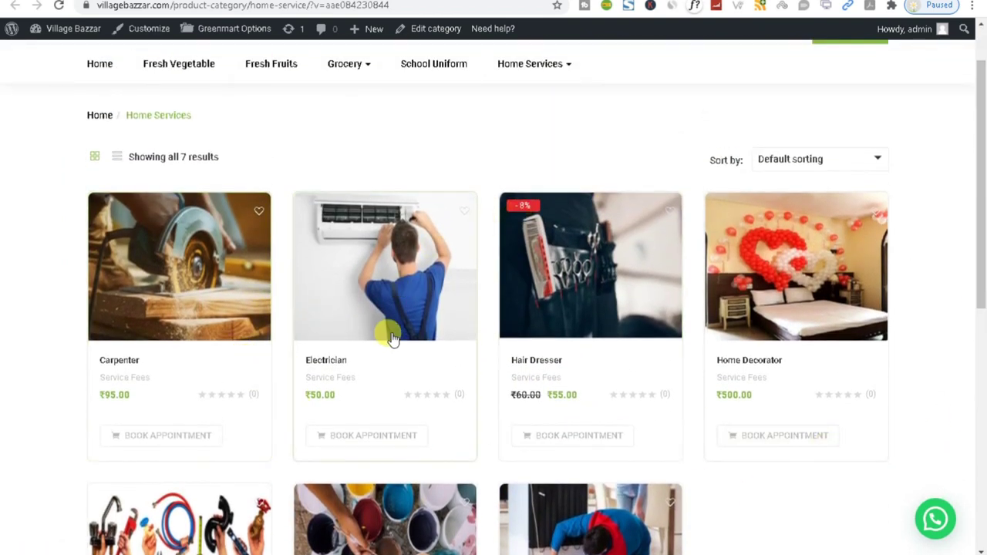
# Step: Open the Electrician link under Home Services in the store navigation and look over the product page
pyautogui.moveTo(530, 70)
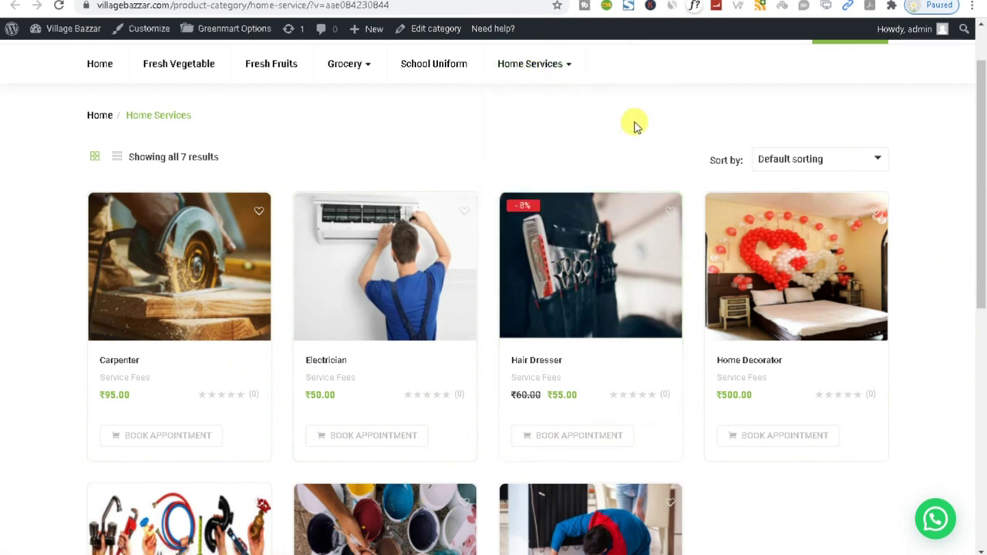
pyautogui.click(520, 120)
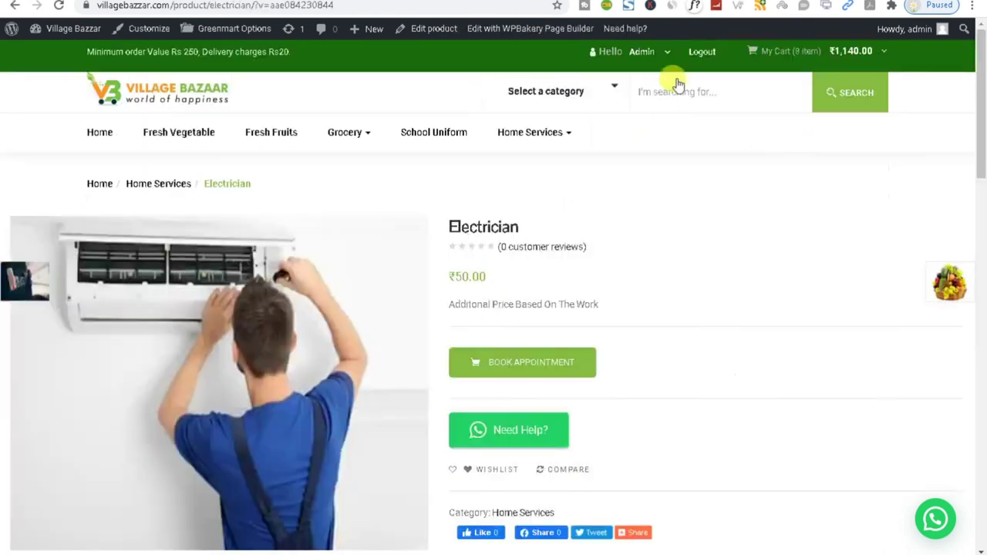
pyautogui.scroll(-3, 654, 279)
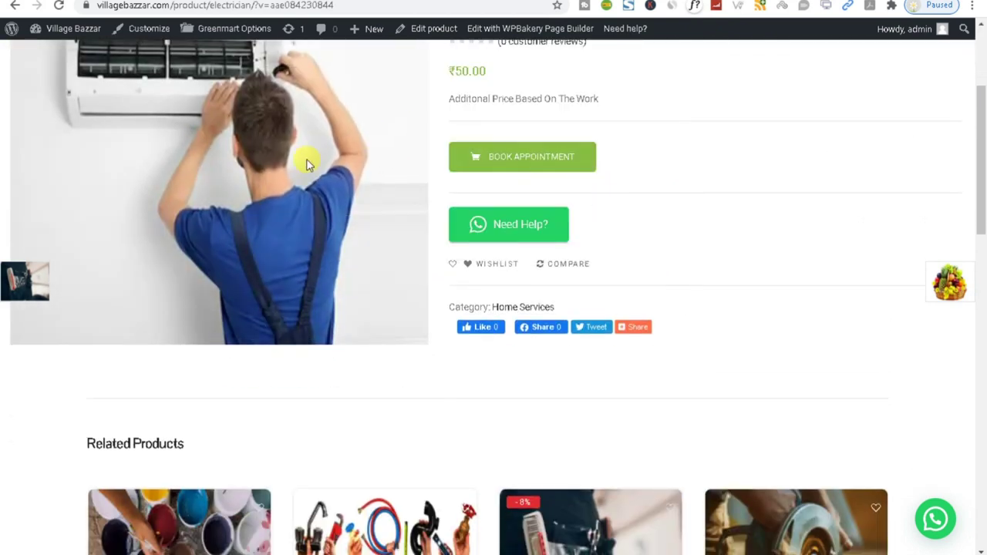
pyautogui.scroll(1, 308, 161)
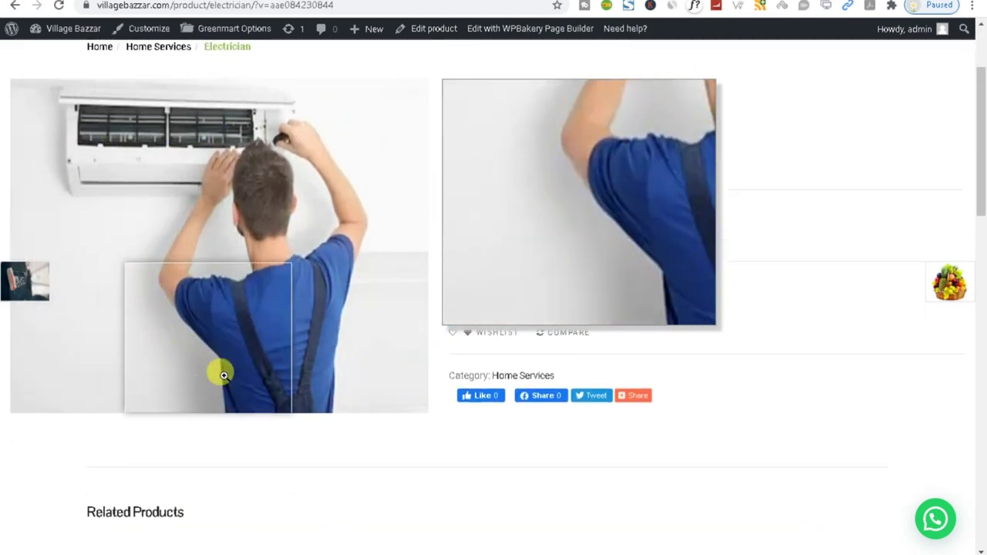
pyautogui.scroll(2, 729, 316)
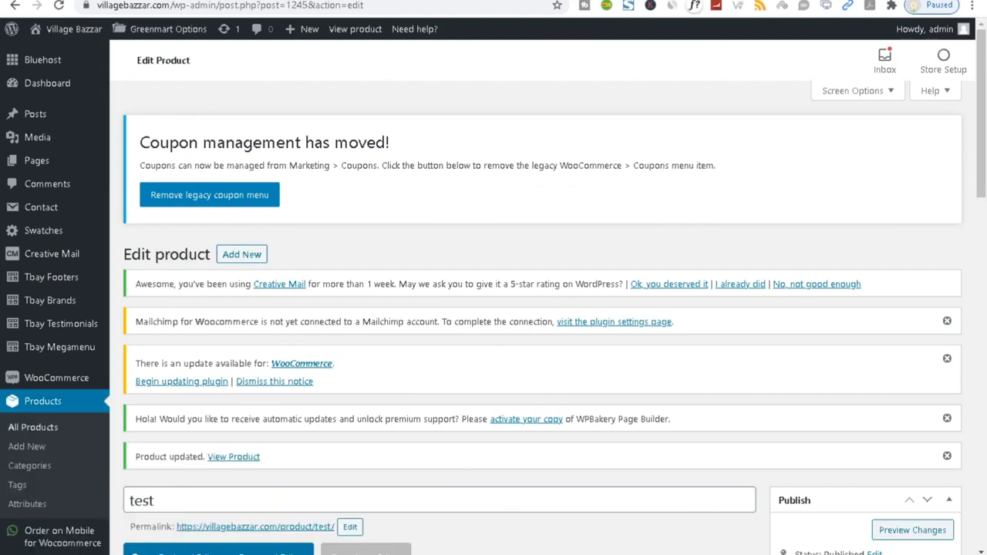
# Step: Return to the Menus admin page and look through the Primary Menu's structure and display settings
pyautogui.rightClick(49, 56)
pyautogui.click(46, 65)
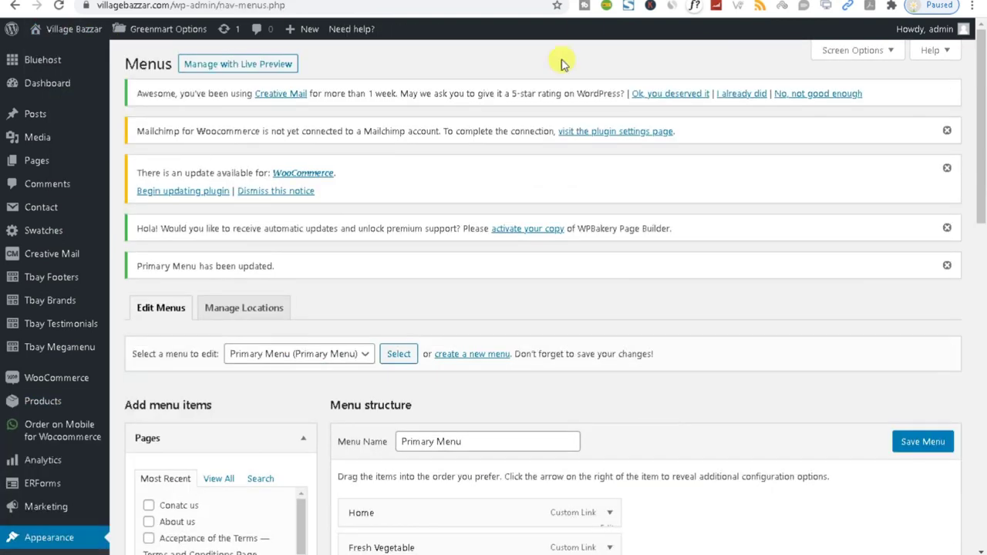
pyautogui.scroll(-11, 469, 383)
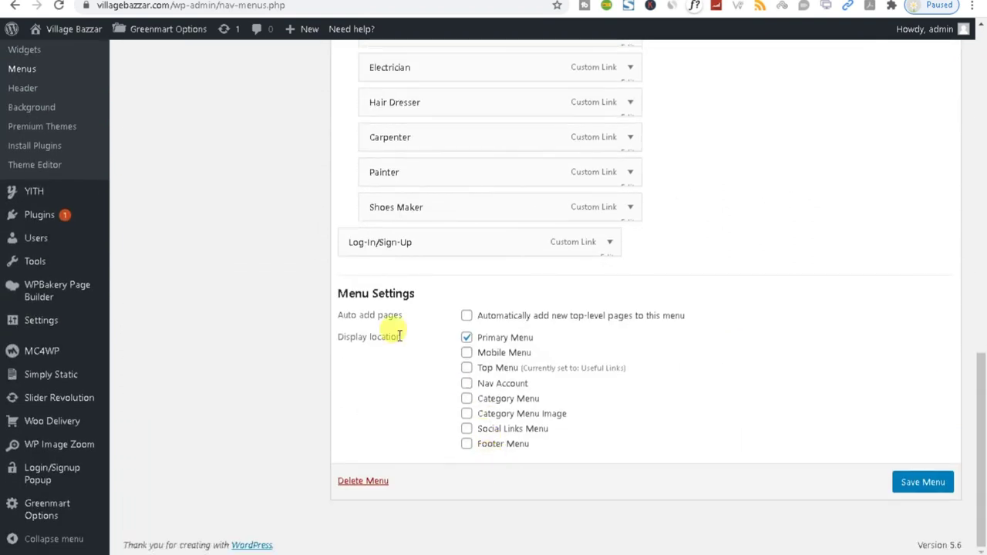
pyautogui.scroll(4, 404, 286)
pyautogui.scroll(1, 232, 216)
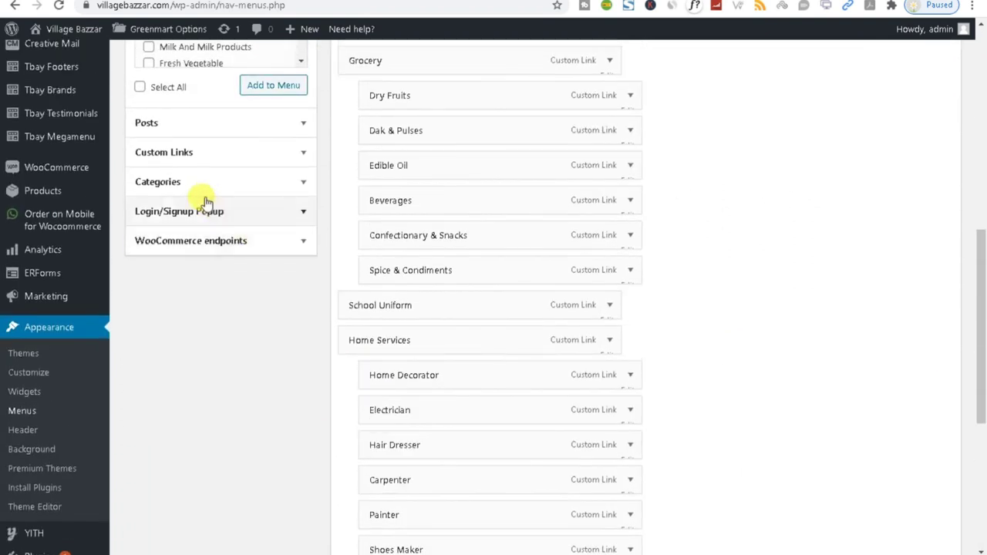
# Step: Expand the Custom Links options for adding menu items and check the URL and Link Text fields
pyautogui.click(192, 159)
pyautogui.scroll(1, 188, 247)
pyautogui.scroll(2, 192, 273)
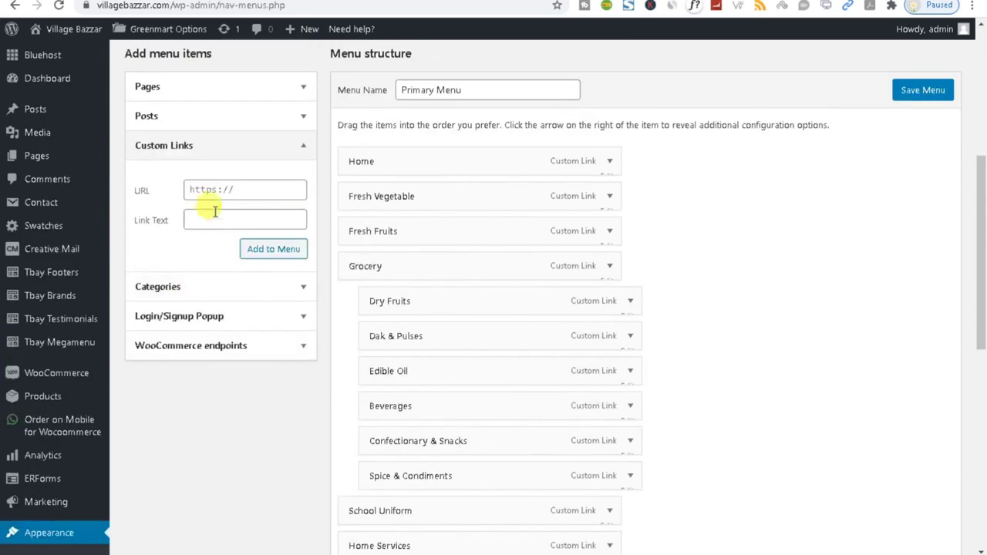
pyautogui.click(202, 220)
pyautogui.click(212, 189)
pyautogui.click(200, 216)
pyautogui.click(206, 189)
pyautogui.click(202, 218)
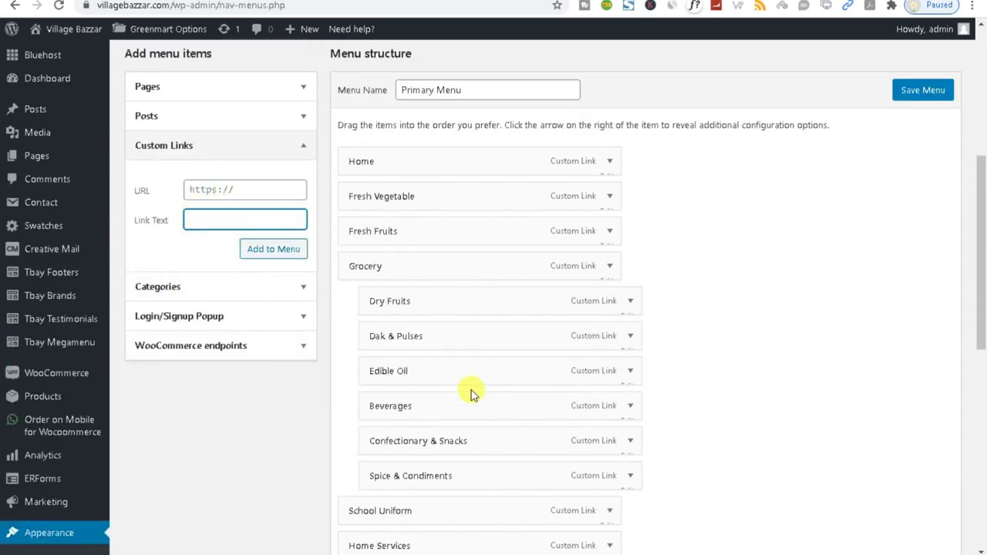
pyautogui.scroll(-4, 460, 405)
pyautogui.scroll(3, 424, 505)
pyautogui.scroll(2, 413, 500)
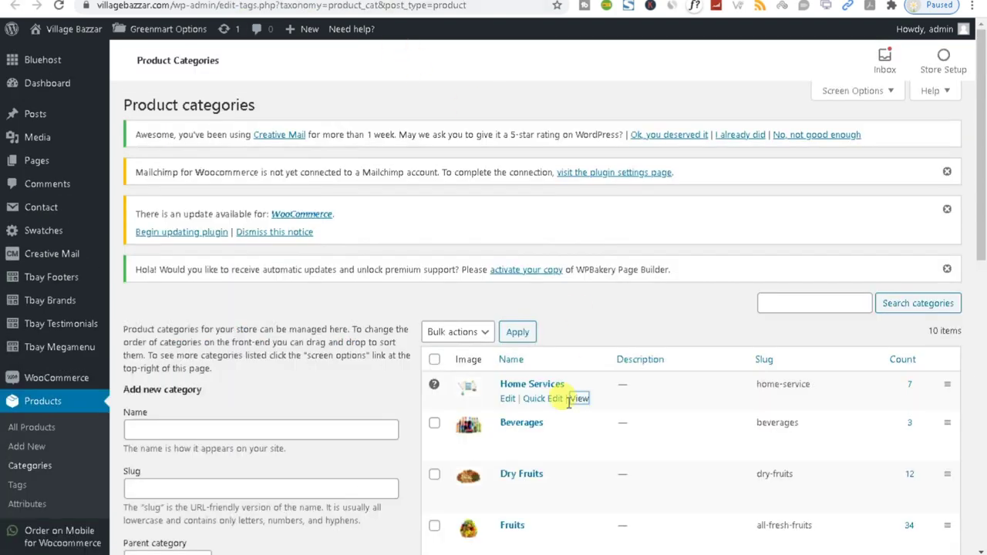
# Step: Return to the Product categories page and check the Name and Slug fields for adding a category
pyautogui.scroll(-3, 347, 329)
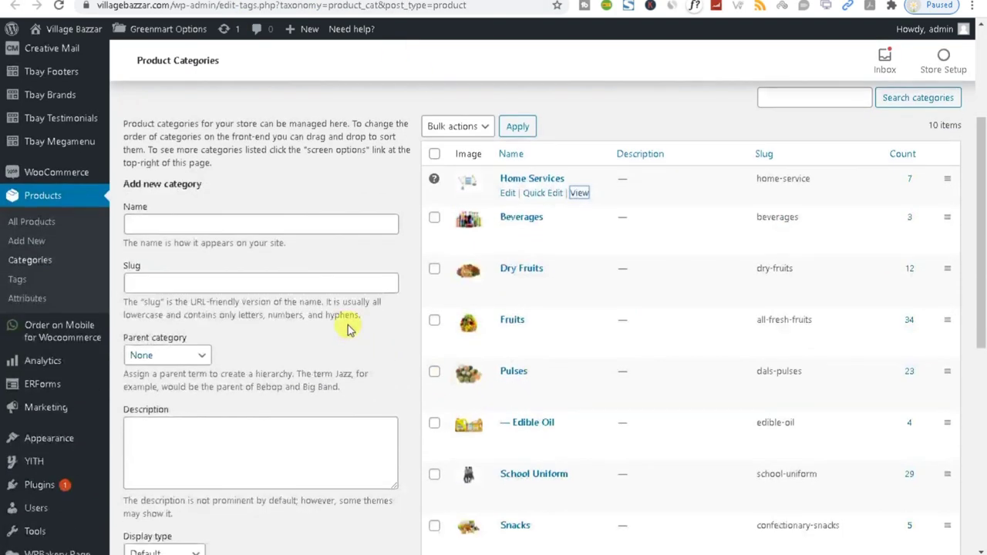
pyautogui.click(157, 220)
pyautogui.click(150, 283)
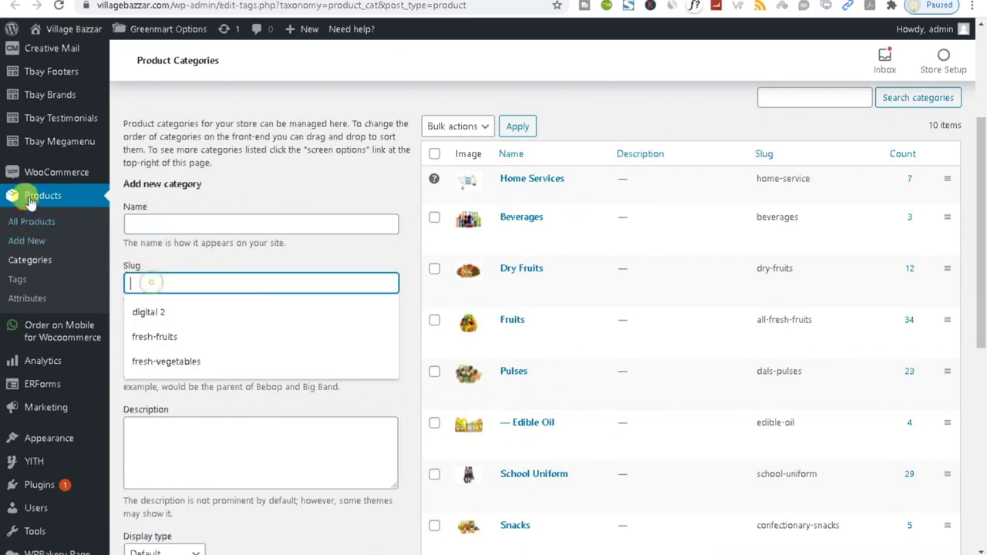
pyautogui.click(152, 218)
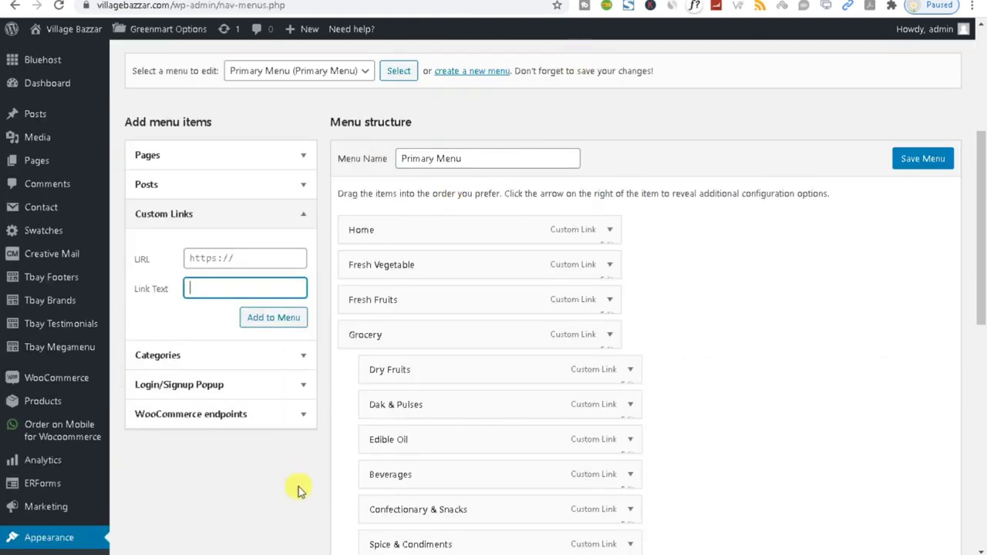
# Step: Go back to the Menus page, open the Customize link separately, and look over the Primary Menu items
pyautogui.scroll(5, 293, 513)
pyautogui.scroll(-2, 290, 501)
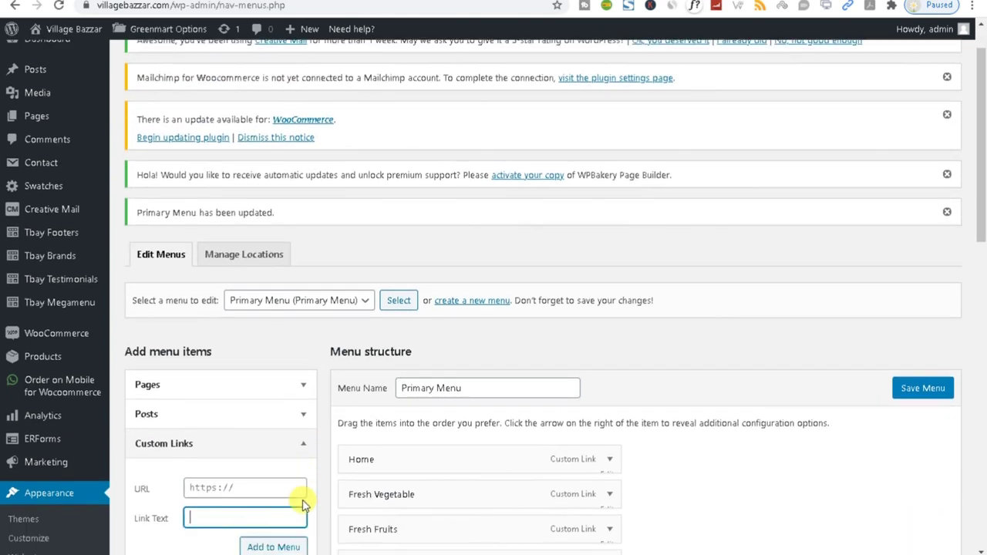
pyautogui.scroll(-1, 288, 496)
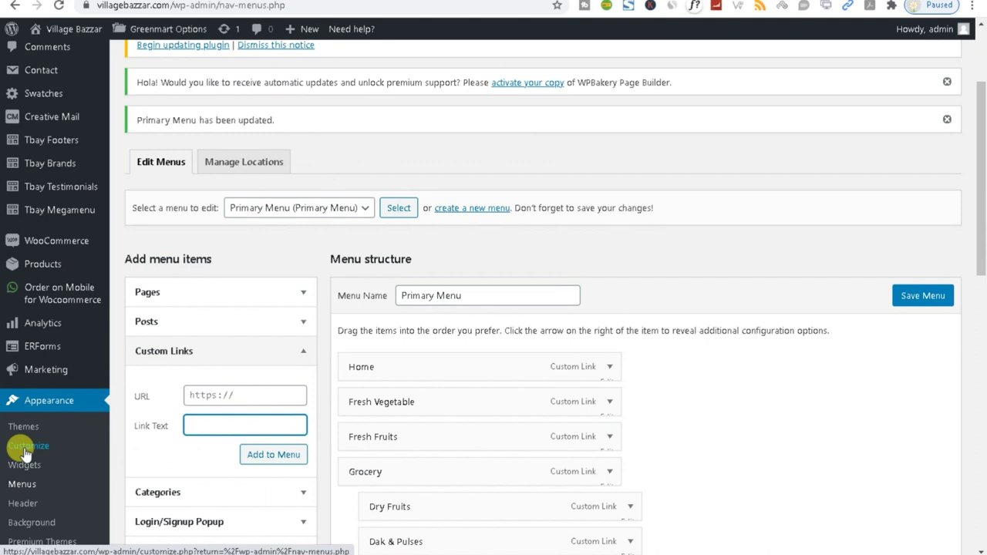
pyautogui.rightClick(26, 447)
pyautogui.click(65, 320)
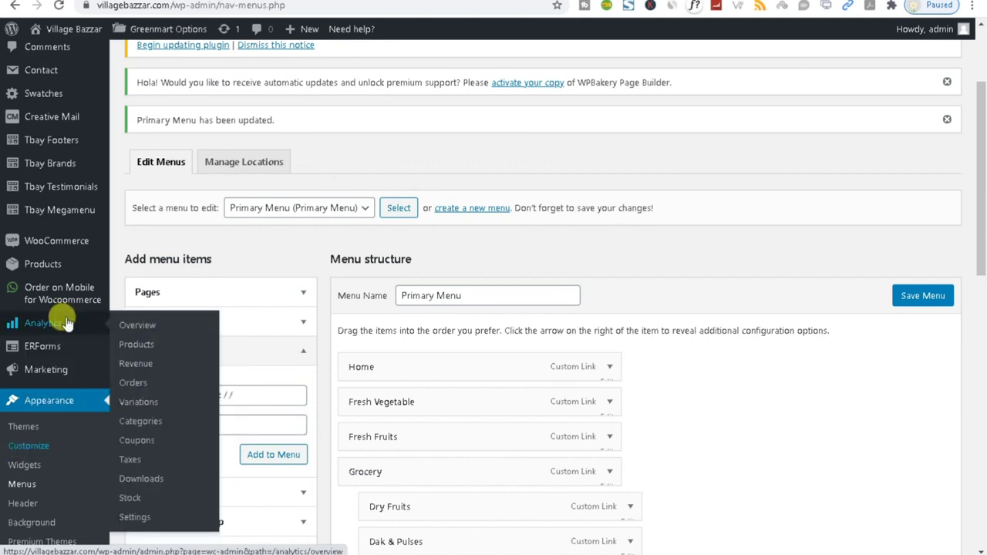
pyautogui.scroll(-4, 496, 423)
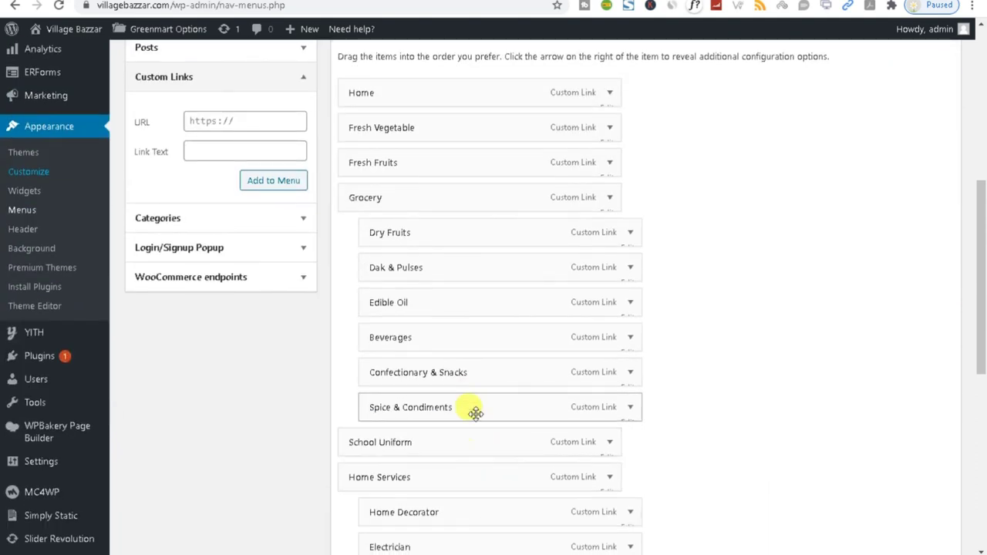
pyautogui.scroll(-3, 475, 413)
pyautogui.scroll(5, 476, 470)
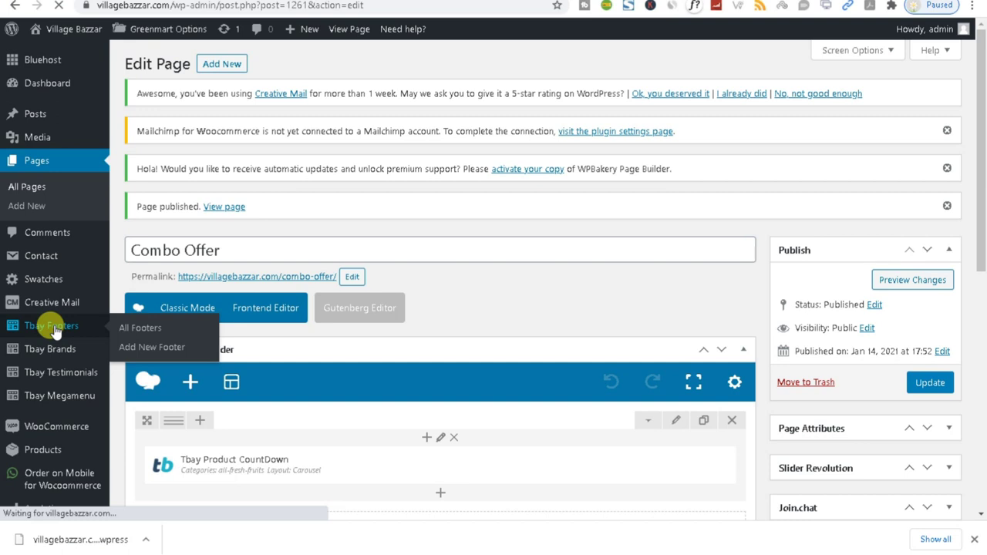
# Step: Open the list of Tbay Footers to view the site's footer entry
pyautogui.scroll(-2, 227, 314)
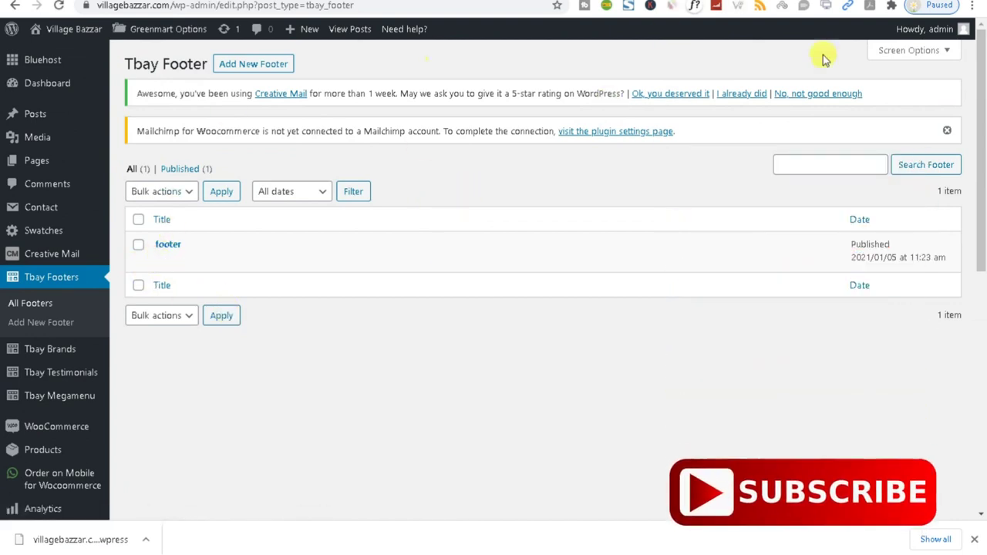
pyautogui.click(930, 2)
# Step: Switch to the Capital Technology website and browse its homepage sections
pyautogui.scroll(5, 301, 375)
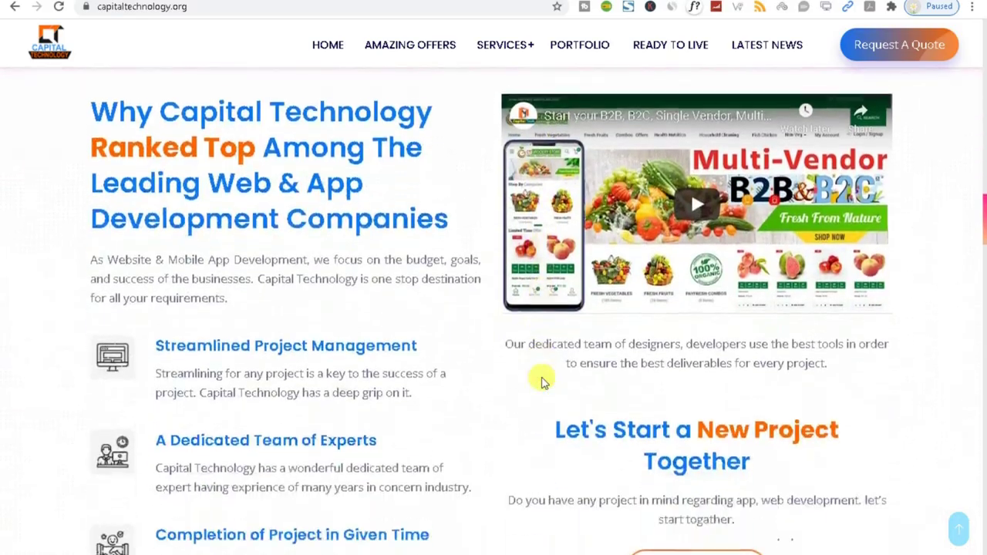
pyautogui.scroll(-1, 539, 379)
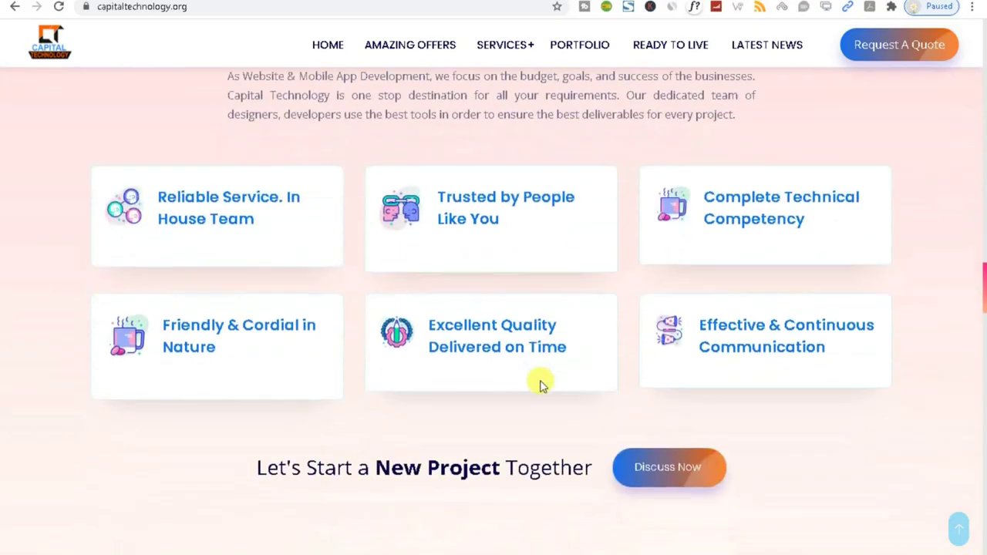
pyautogui.scroll(-1, 539, 381)
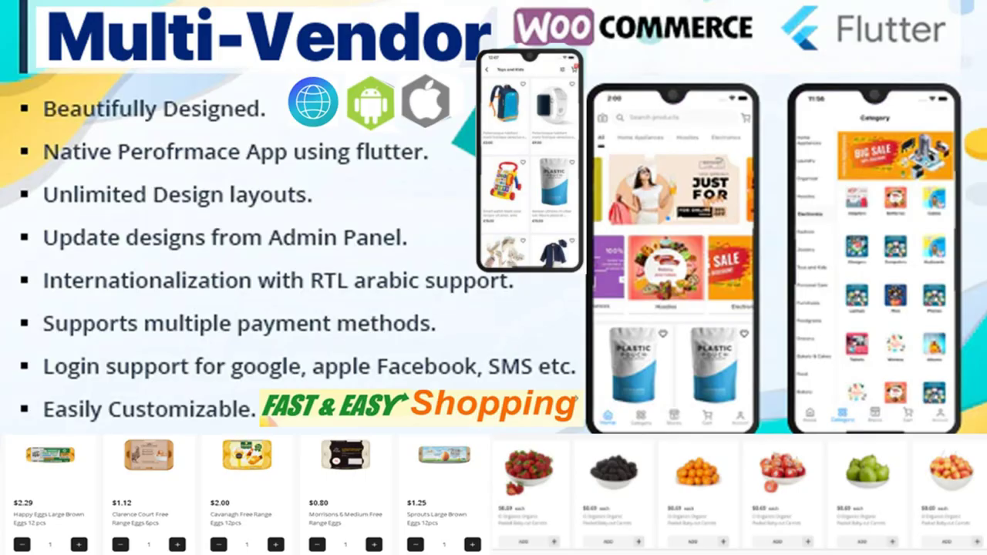